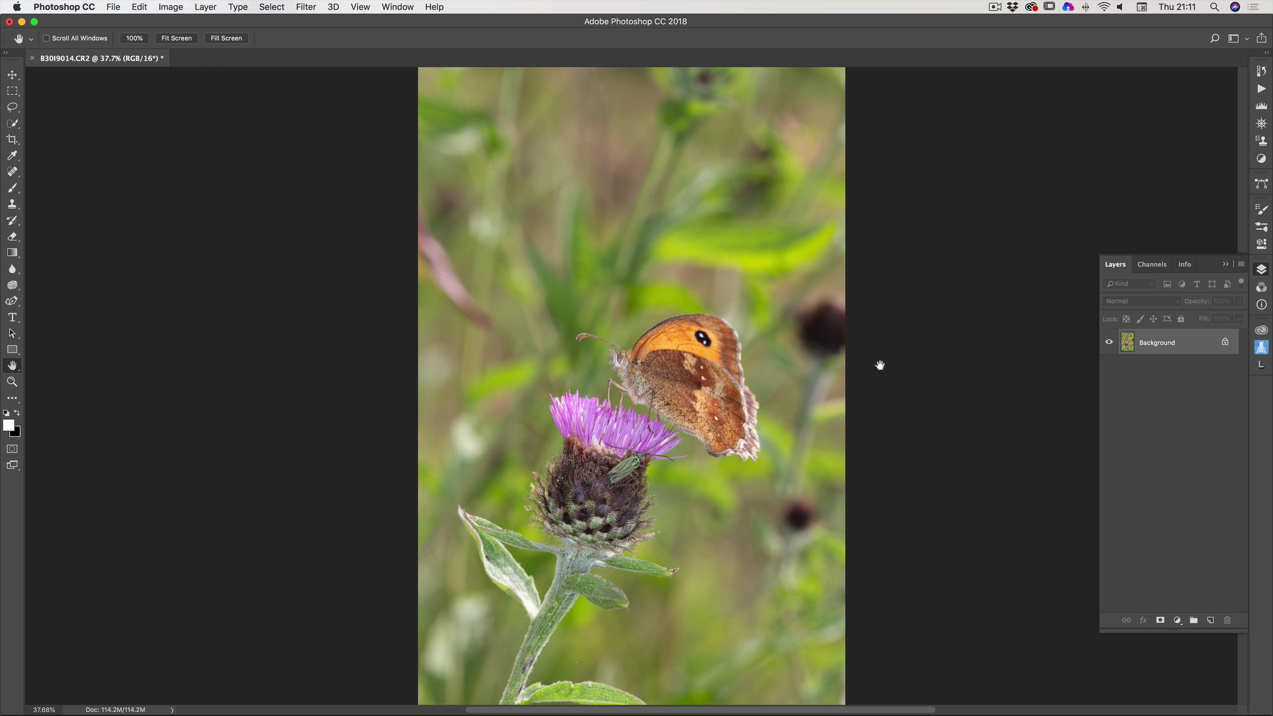
- Run Select > Focus Area on the photo, masking the blurred background in red, and move the dialog aside
{"action": "left_click_drag", "start_coordinate": [139, 256], "coordinate": [247, 61]}
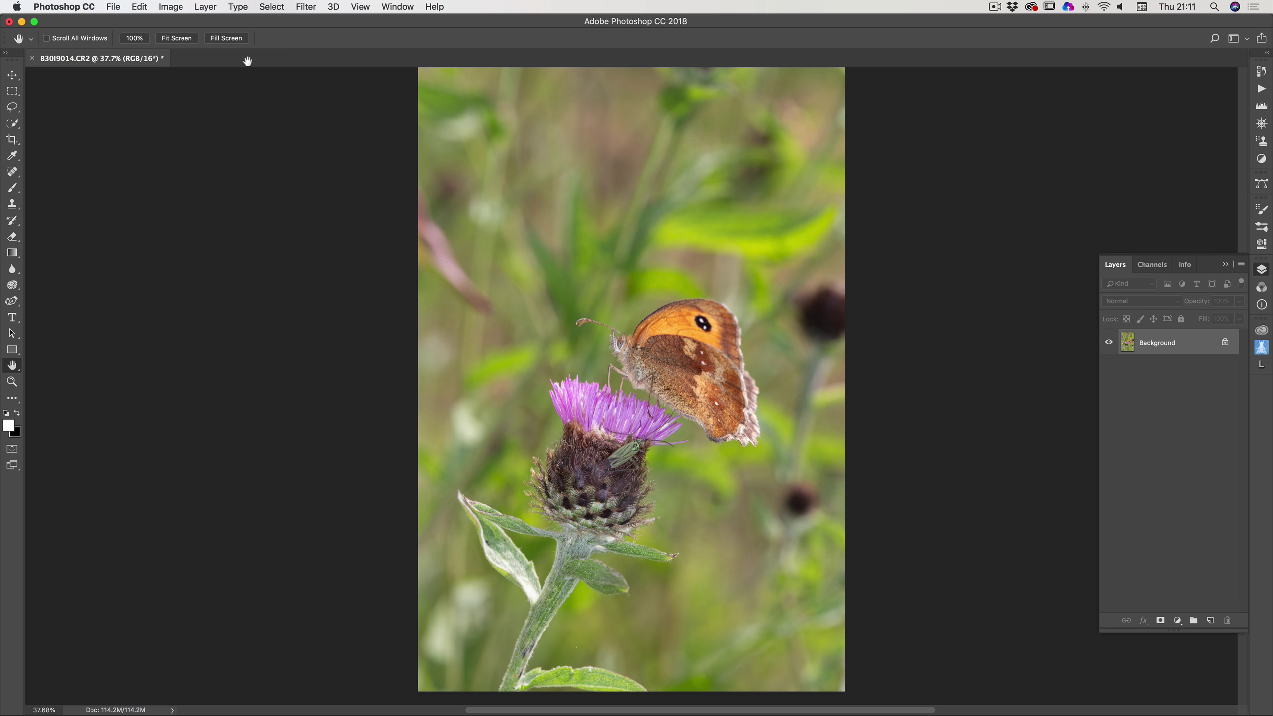
{"action": "left_click", "coordinate": [271, 7]}
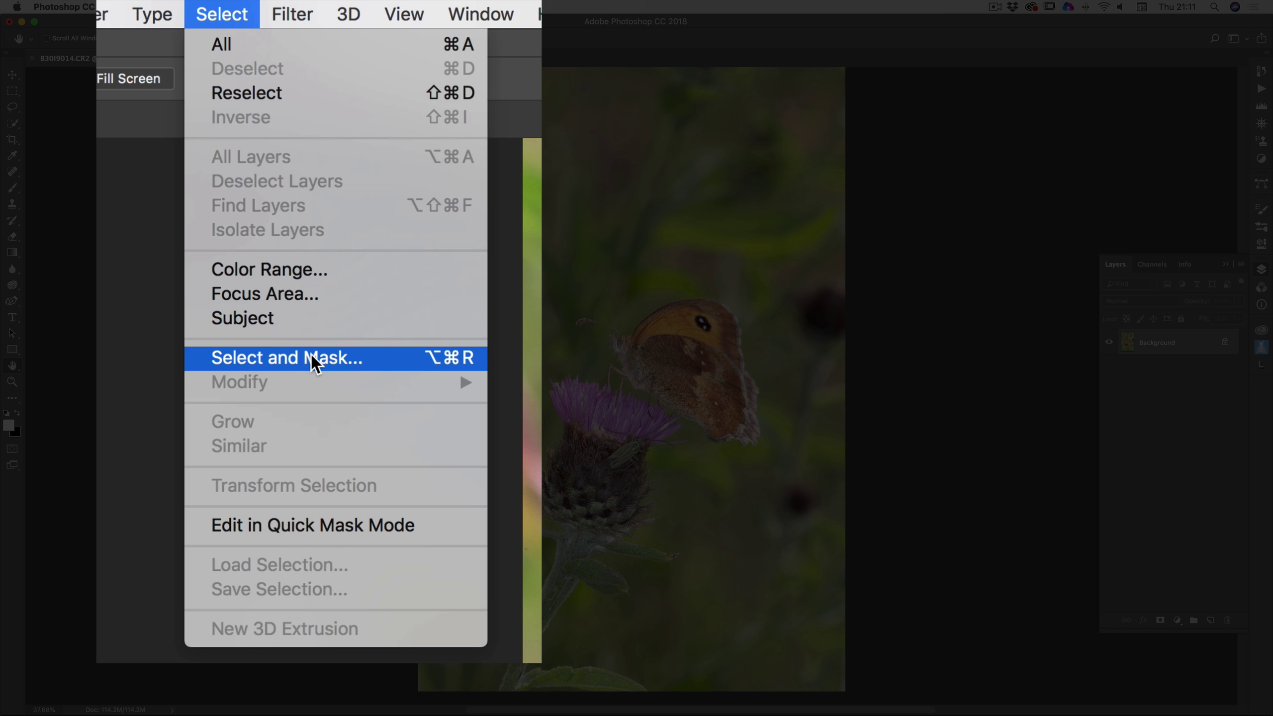
{"action": "left_click", "coordinate": [271, 296]}
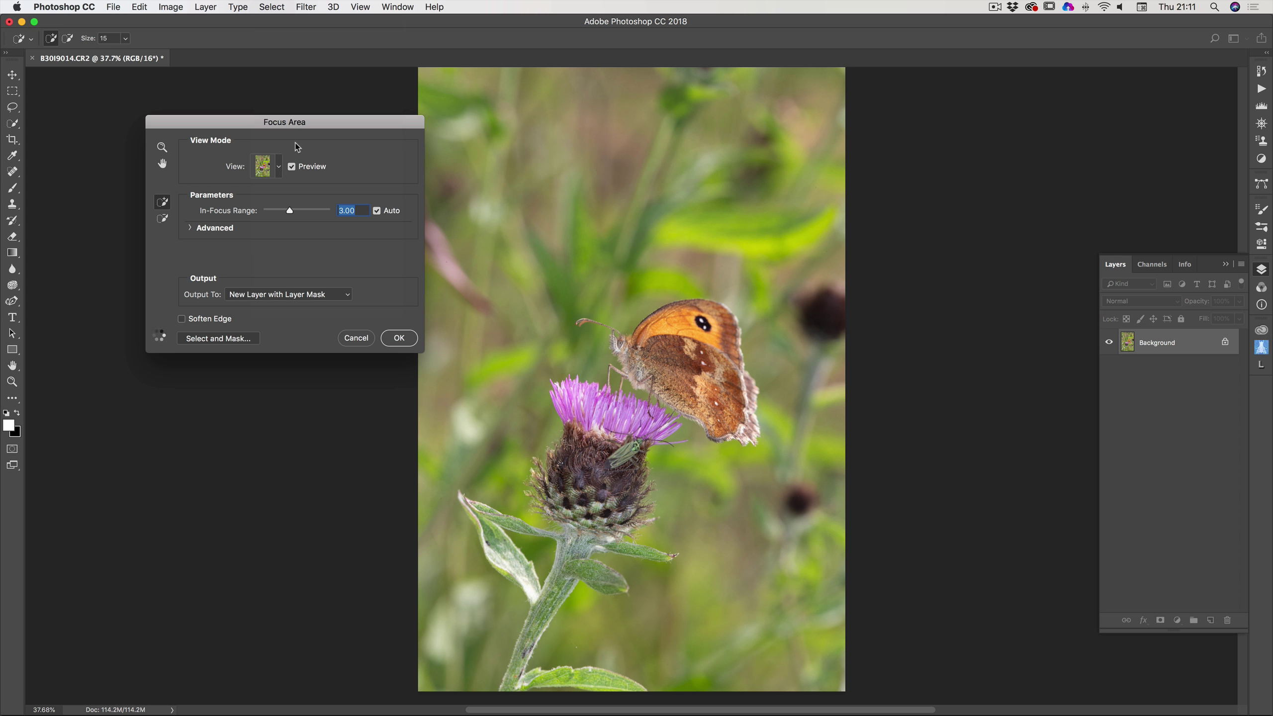
{"action": "left_click_drag", "start_coordinate": [352, 123], "coordinate": [331, 152]}
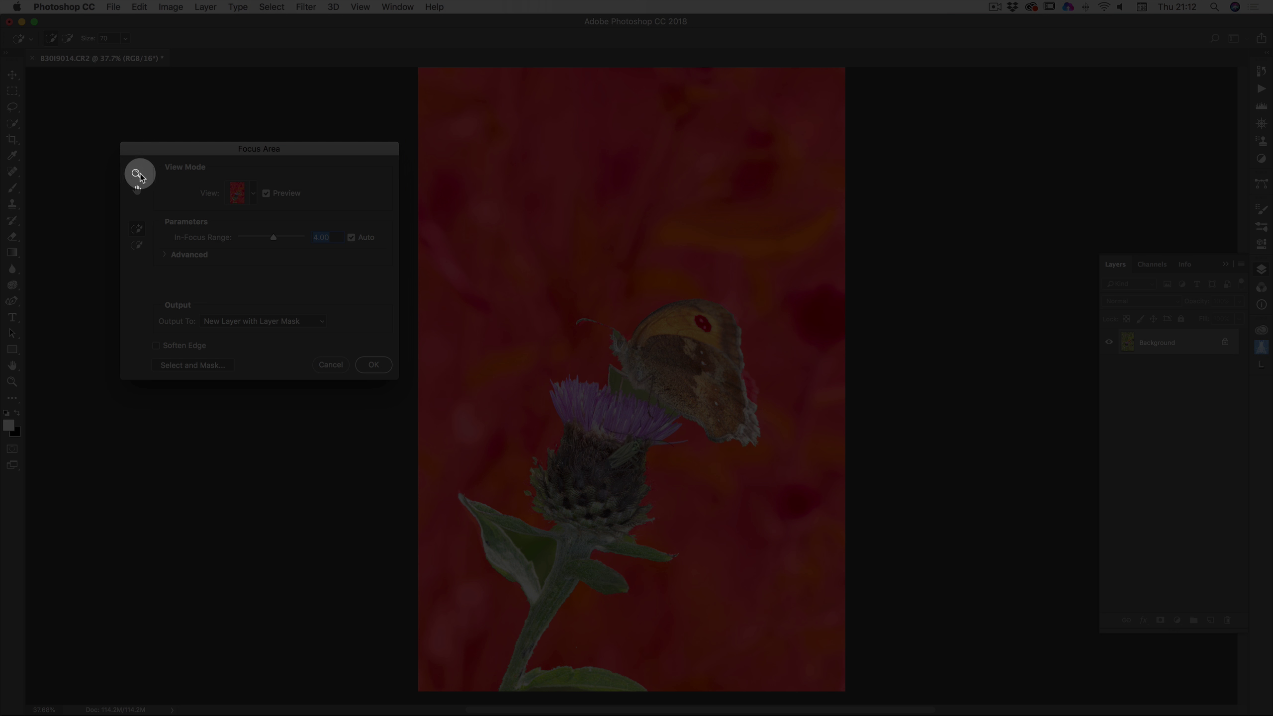
- Zoom the Focus Area view in closely on the butterfly and move the dialog further aside
{"action": "left_click", "coordinate": [139, 176]}
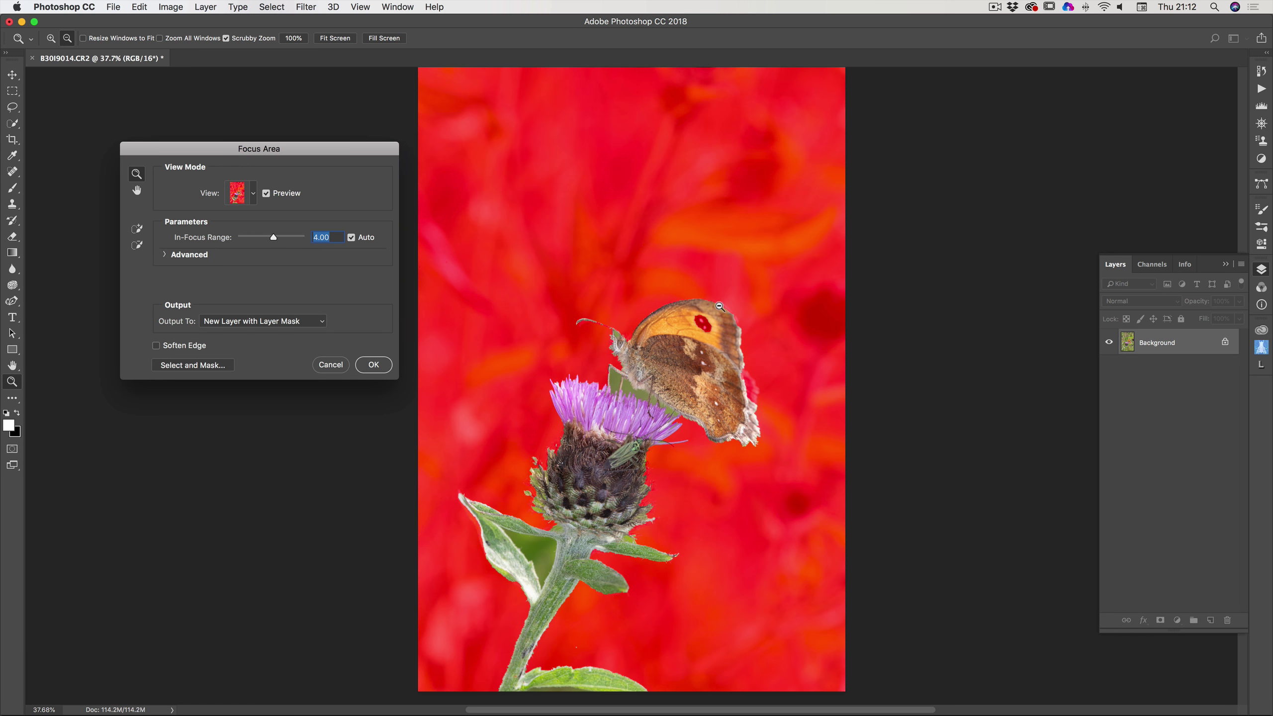
{"action": "left_click_drag", "start_coordinate": [719, 305], "coordinate": [780, 323]}
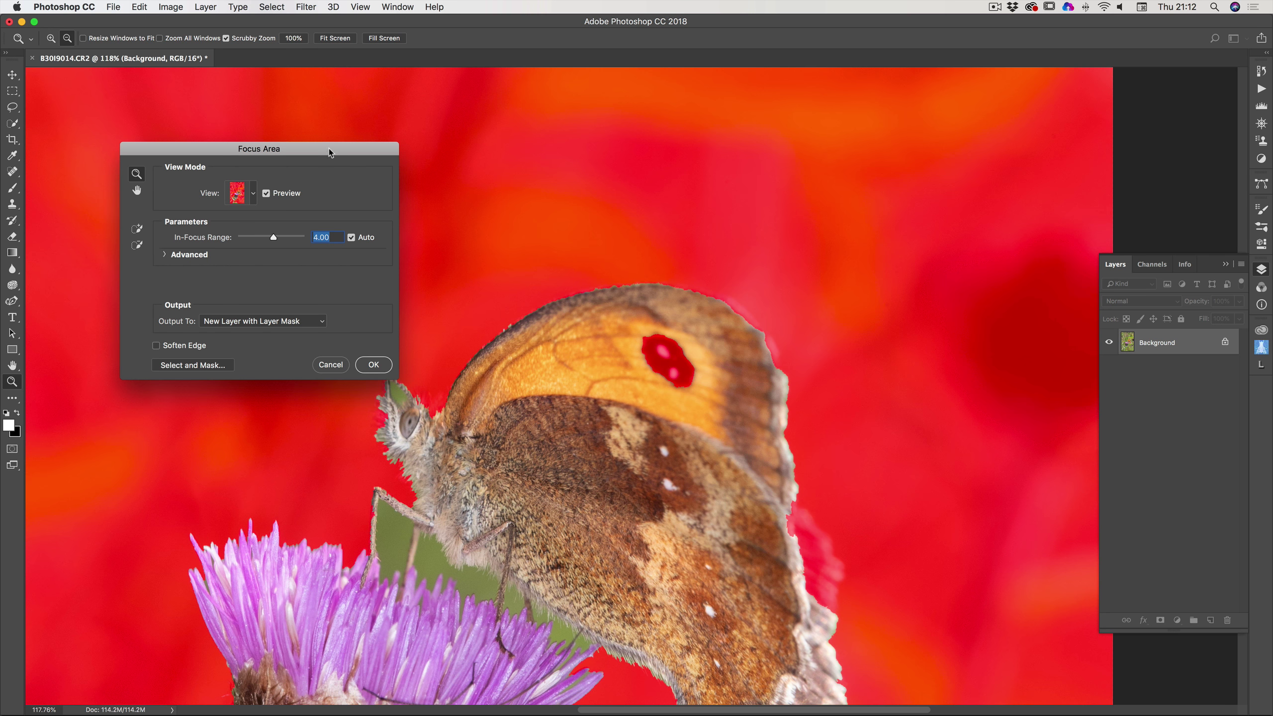
{"action": "left_click_drag", "start_coordinate": [329, 149], "coordinate": [288, 88]}
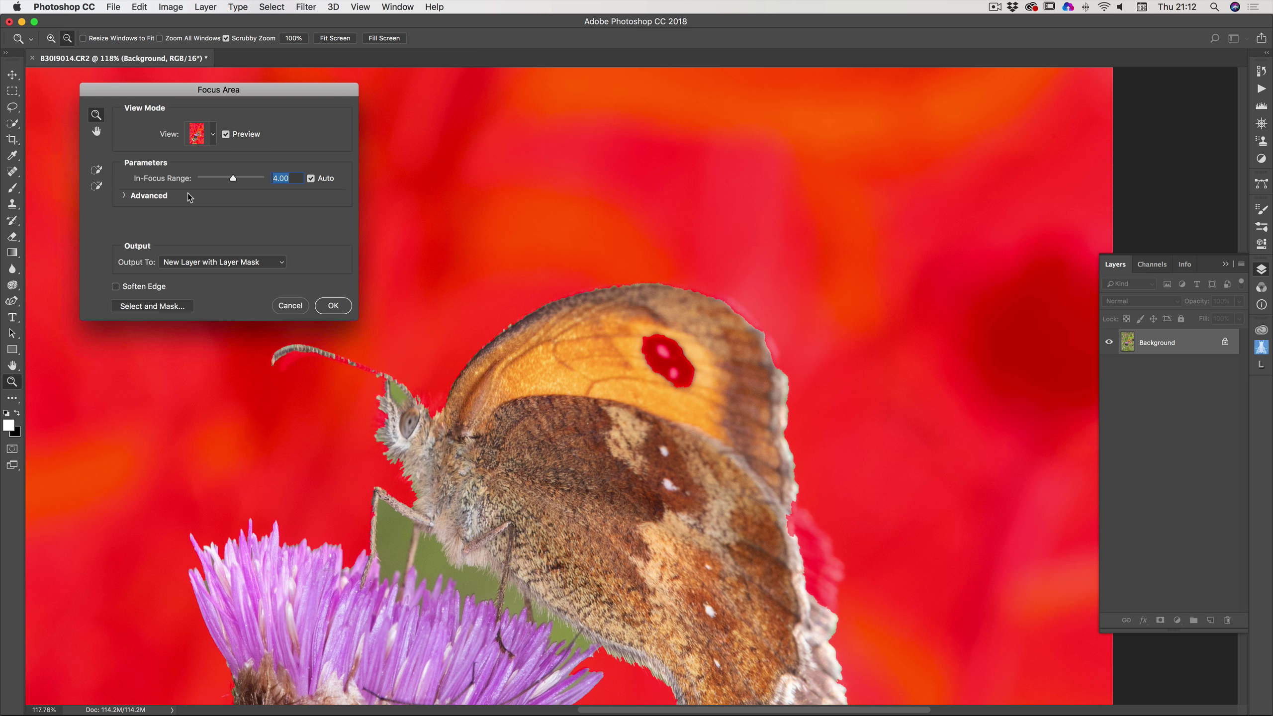
- Switch to the Focus Area Add brush, now at size 60
{"action": "key", "text": "e"}
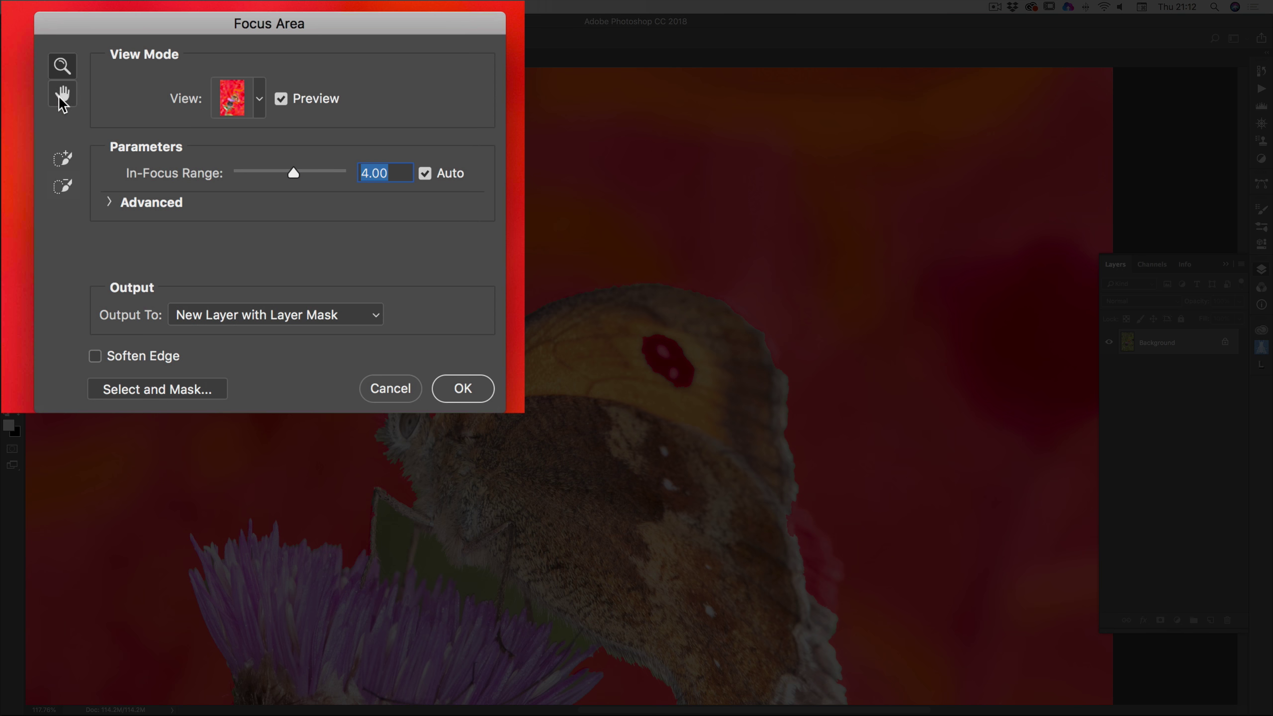
{"action": "left_click", "coordinate": [96, 170]}
{"action": "left_click", "coordinate": [59, 196]}
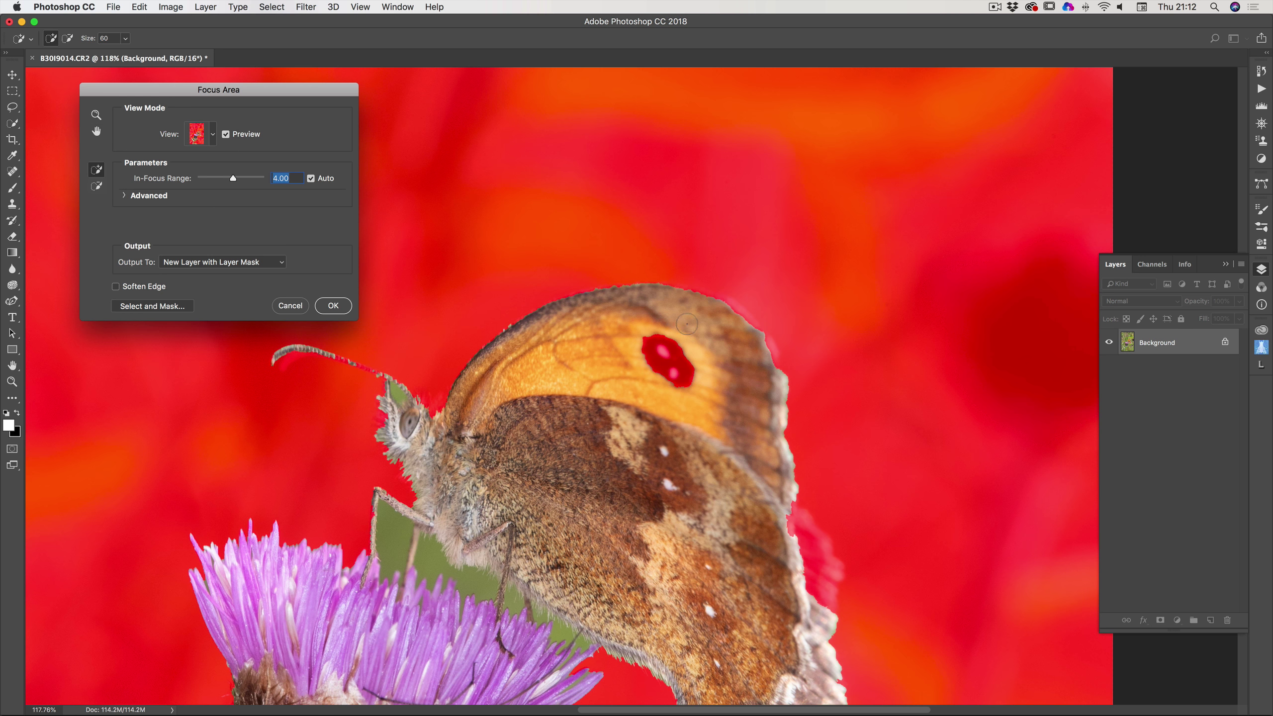
- Set the brush size to 60 and add the dark eyespot to the in-focus area
{"action": "key", "text": "bracketright"}
{"action": "key", "text": "bracketright"}
{"action": "key", "text": "bracketright"}
{"action": "key", "text": "bracketright"}
{"action": "key", "text": "bracketright"}
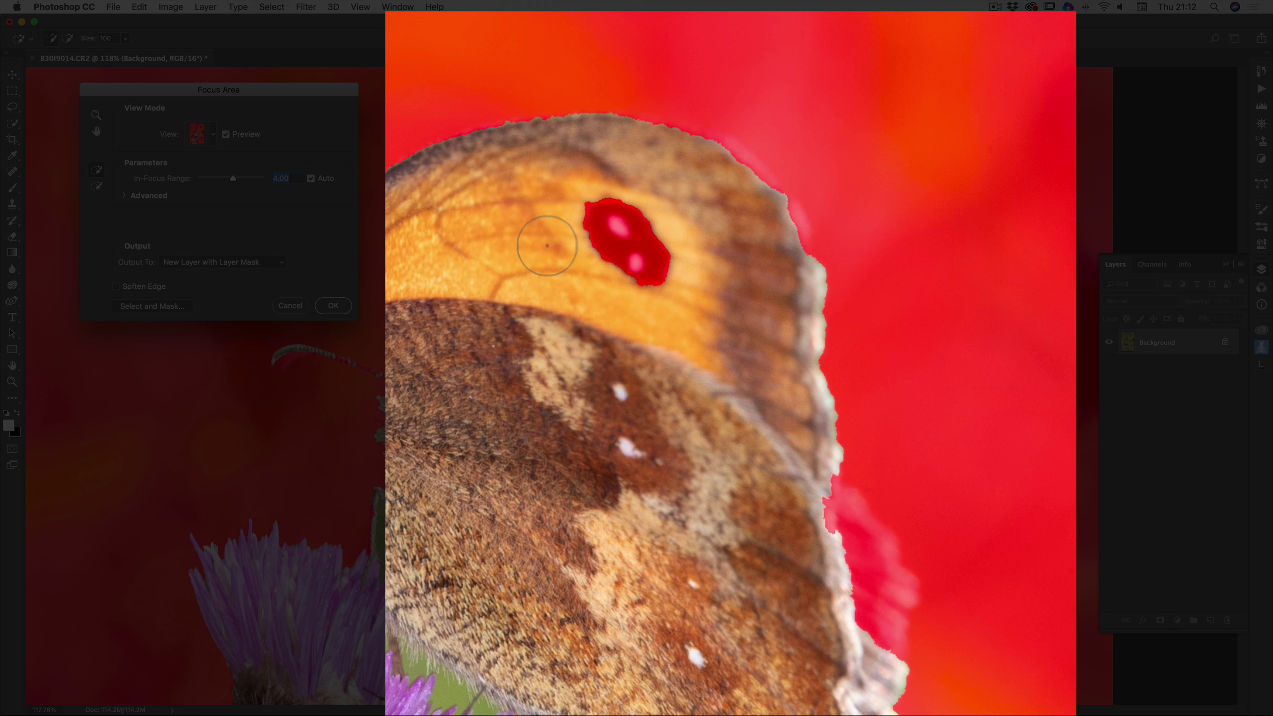
{"action": "key", "text": "bracketleft"}
{"action": "key", "text": "bracketleft"}
{"action": "key", "text": "bracketleft"}
{"action": "key", "text": "bracketleft"}
{"action": "key", "text": "bracketleft"}
{"action": "key", "text": "bracketleft"}
{"action": "key", "text": "bracketright"}
{"action": "key", "text": "bracketright"}
{"action": "key", "text": "bracketright"}
{"action": "key", "text": "bracketright"}
{"action": "key", "text": "bracketleft"}
{"action": "key", "text": "bracketleft"}
{"action": "key", "text": "bracketleft"}
{"action": "key", "text": "bracketleft"}
{"action": "mouse_move", "coordinate": [594, 224]}
{"action": "left_mouse_down"}
{"action": "mouse_move", "coordinate": [623, 226]}
{"action": "mouse_move", "coordinate": [588, 229]}
{"action": "mouse_move", "coordinate": [621, 225]}
{"action": "mouse_move", "coordinate": [602, 204]}
{"action": "mouse_move", "coordinate": [615, 237]}
{"action": "mouse_move", "coordinate": [680, 247]}
{"action": "mouse_move", "coordinate": [612, 262]}
{"action": "left_mouse_up"}
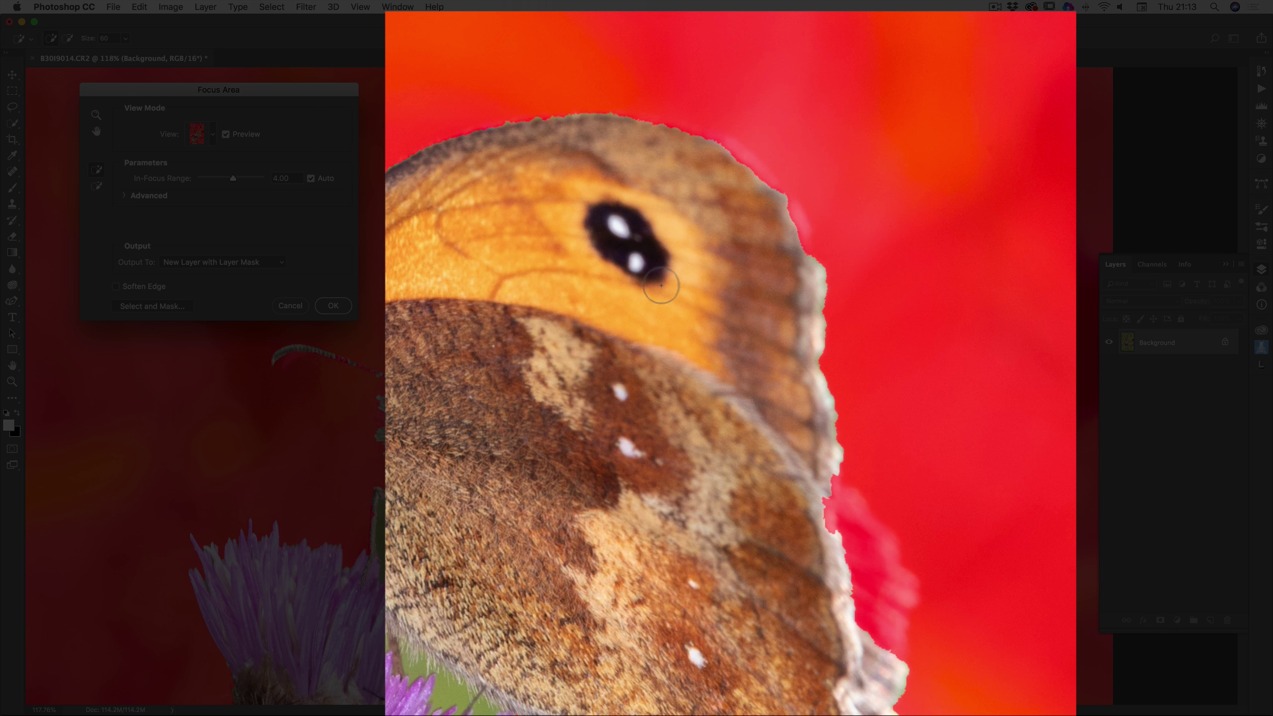
- Add the wing's top edge, right rim, pink notch and lower edge to the in-focus area
{"action": "scroll", "coordinate": [608, 383], "scroll_direction": "down", "scroll_amount": 3}
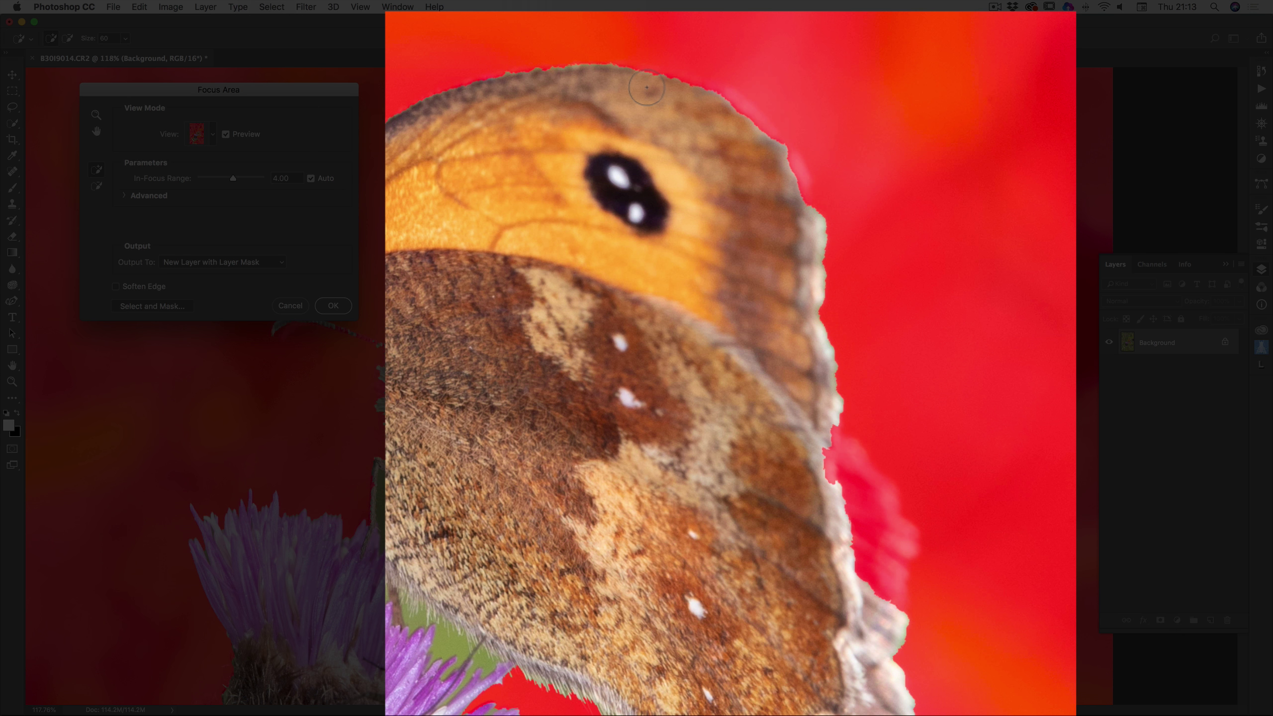
{"action": "mouse_move", "coordinate": [667, 95]}
{"action": "left_mouse_down"}
{"action": "mouse_move", "coordinate": [729, 117]}
{"action": "mouse_move", "coordinate": [728, 143]}
{"action": "mouse_move", "coordinate": [746, 139]}
{"action": "mouse_move", "coordinate": [740, 124]}
{"action": "mouse_move", "coordinate": [724, 116]}
{"action": "mouse_move", "coordinate": [765, 144]}
{"action": "mouse_move", "coordinate": [781, 177]}
{"action": "left_mouse_up"}
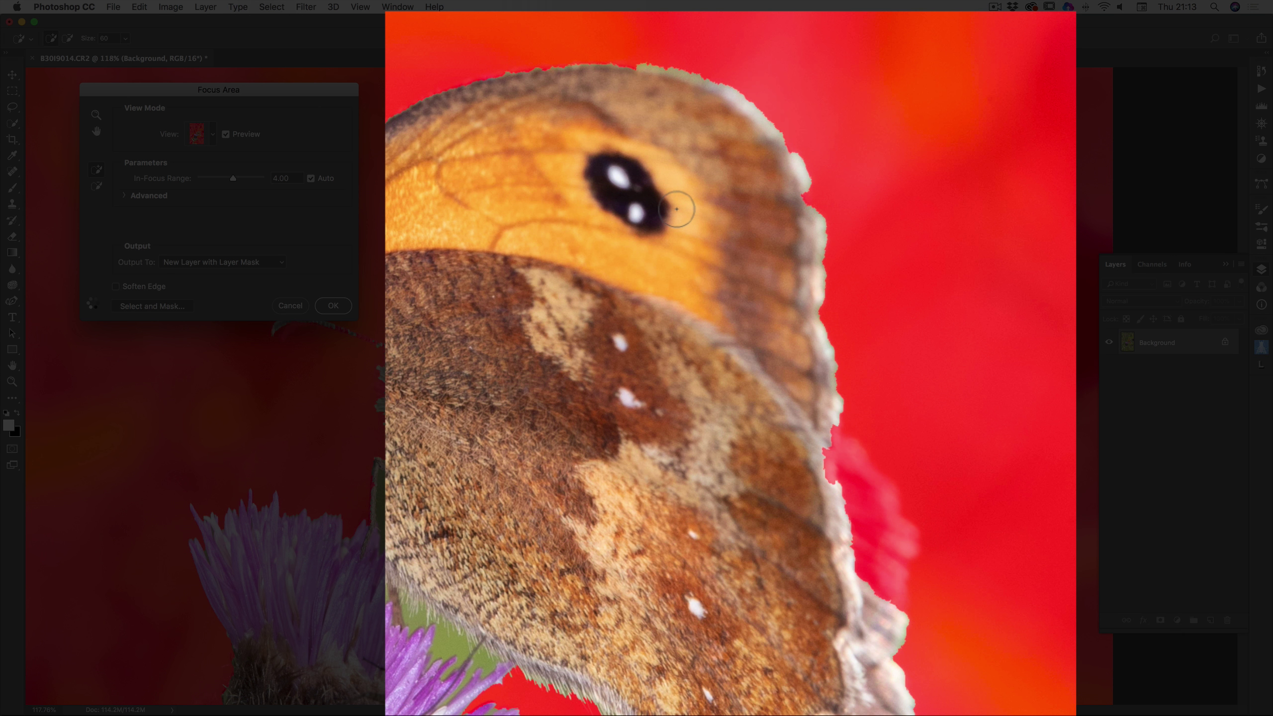
{"action": "mouse_move", "coordinate": [804, 225]}
{"action": "left_mouse_down"}
{"action": "mouse_move", "coordinate": [793, 205]}
{"action": "mouse_move", "coordinate": [806, 199]}
{"action": "left_mouse_up"}
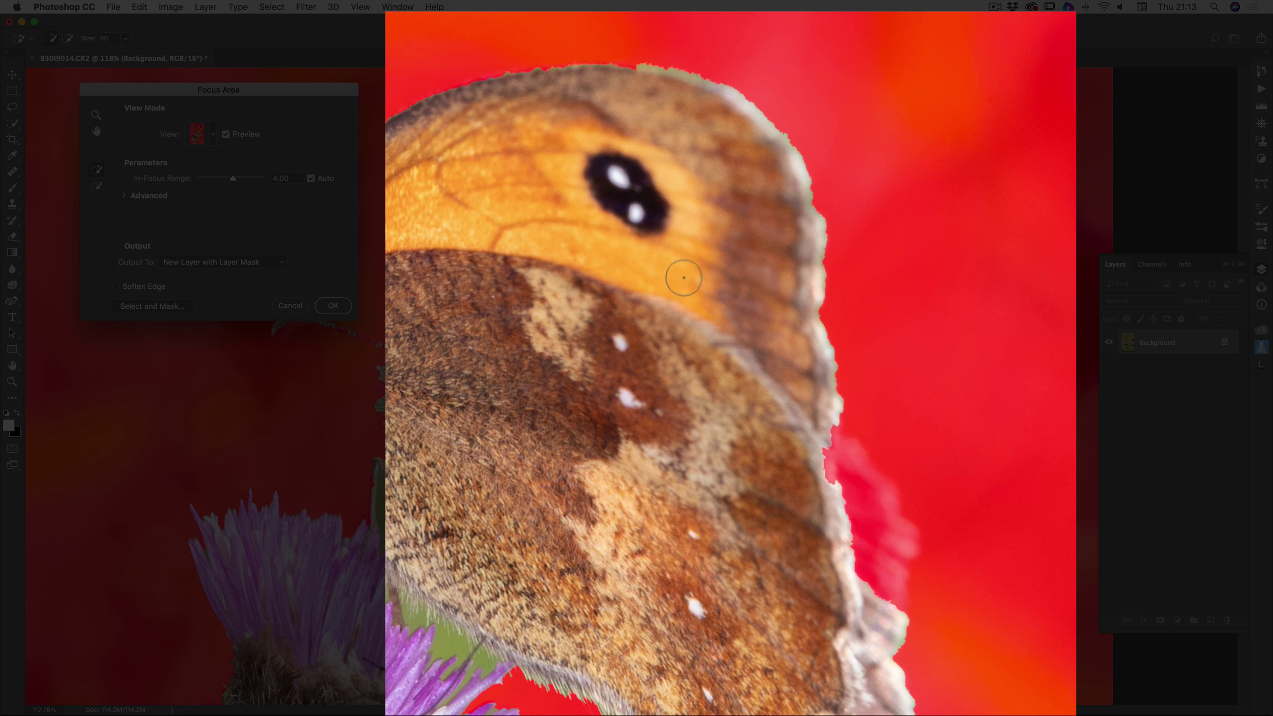
{"action": "mouse_move", "coordinate": [822, 714]}
{"action": "mouse_move", "coordinate": [797, 484]}
{"action": "left_mouse_down"}
{"action": "mouse_move", "coordinate": [819, 457]}
{"action": "mouse_move", "coordinate": [848, 482]}
{"action": "left_mouse_up"}
{"action": "mouse_move", "coordinate": [824, 456]}
{"action": "left_mouse_down"}
{"action": "mouse_move", "coordinate": [852, 464]}
{"action": "mouse_move", "coordinate": [880, 527]}
{"action": "mouse_move", "coordinate": [864, 548]}
{"action": "mouse_move", "coordinate": [846, 546]}
{"action": "mouse_move", "coordinate": [848, 516]}
{"action": "mouse_move", "coordinate": [877, 608]}
{"action": "mouse_move", "coordinate": [863, 572]}
{"action": "left_mouse_up"}
{"action": "scroll", "coordinate": [806, 484], "scroll_direction": "down", "scroll_amount": 5}
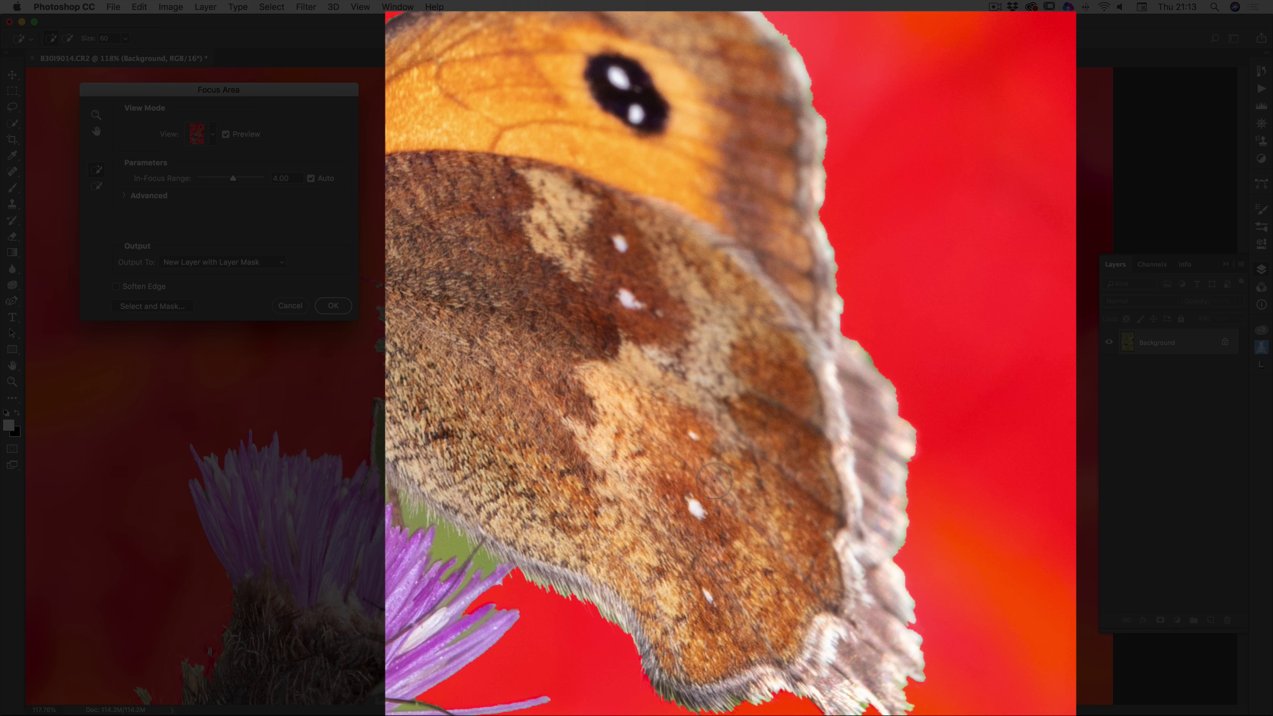
{"action": "scroll", "coordinate": [658, 460], "scroll_direction": "down", "scroll_amount": 1}
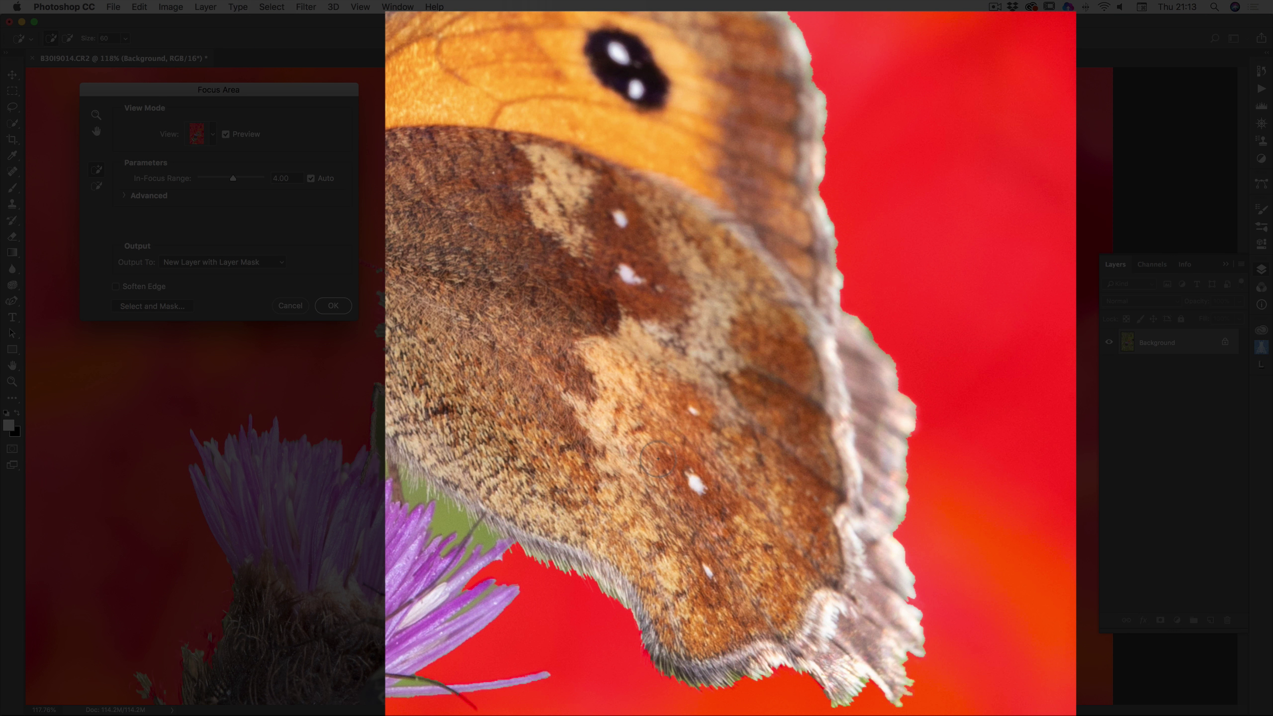
{"action": "scroll", "coordinate": [658, 458], "scroll_direction": "up", "scroll_amount": 15}
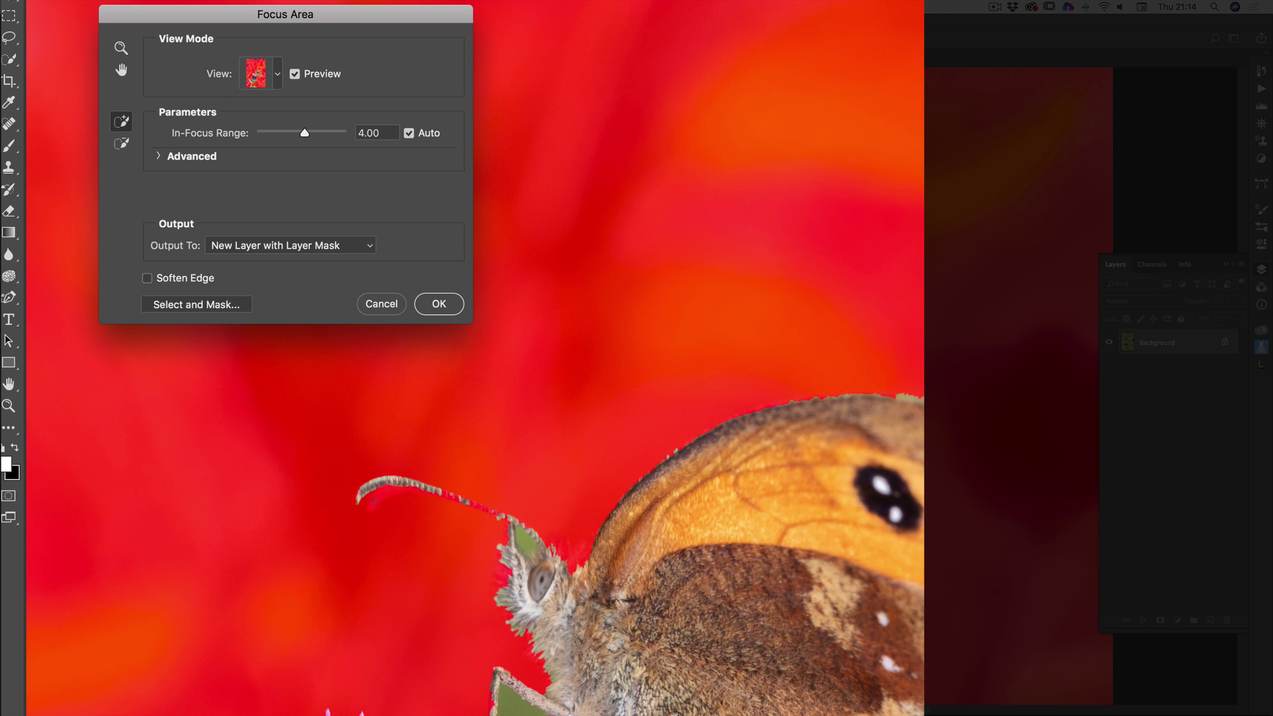
- Zoom in on the antenna and add its underside, full length and base fur to the in-focus area
{"action": "left_click_drag", "start_coordinate": [372, 504], "coordinate": [400, 487]}
{"action": "left_click", "coordinate": [121, 48]}
{"action": "left_click", "coordinate": [466, 496]}
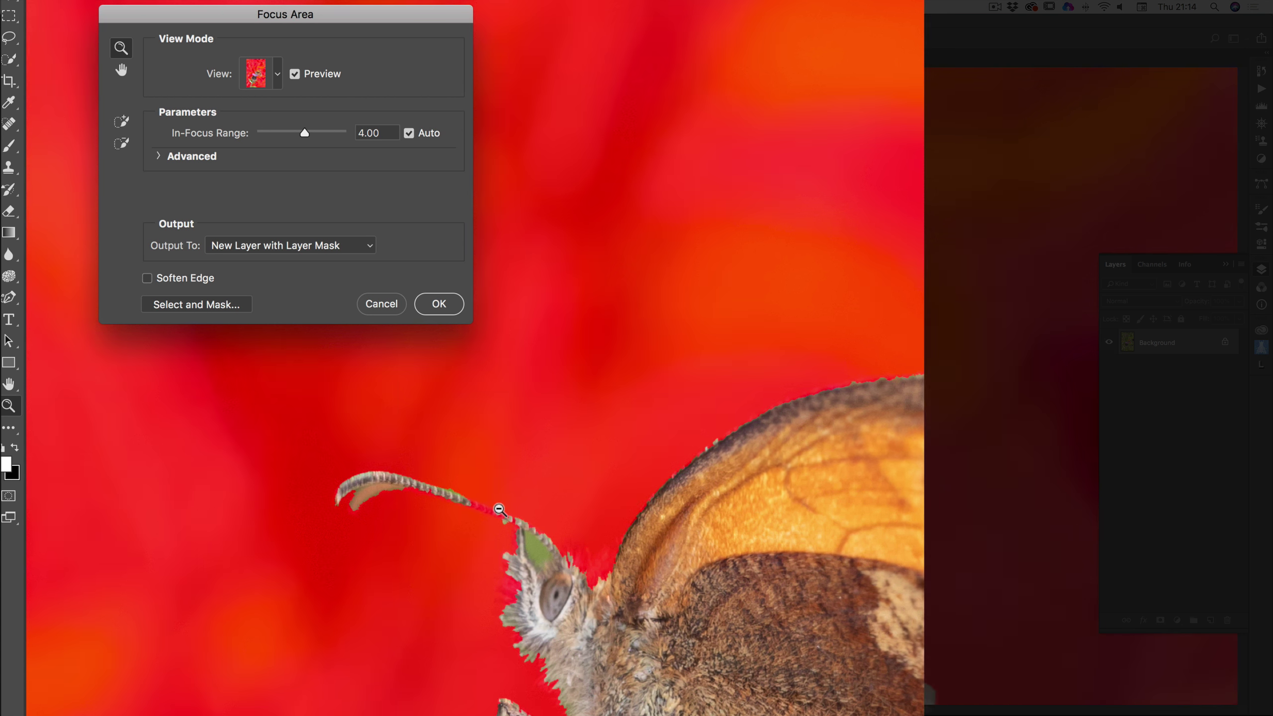
{"action": "left_click", "coordinate": [525, 514]}
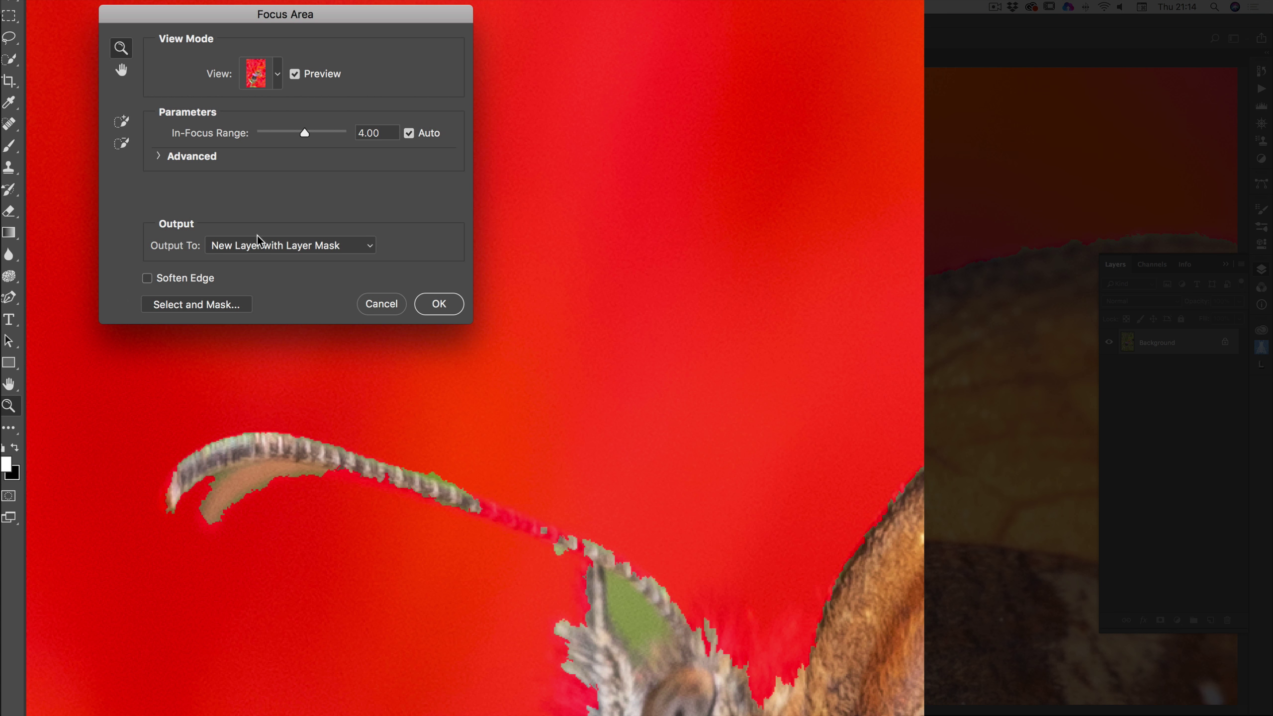
{"action": "left_click", "coordinate": [121, 122]}
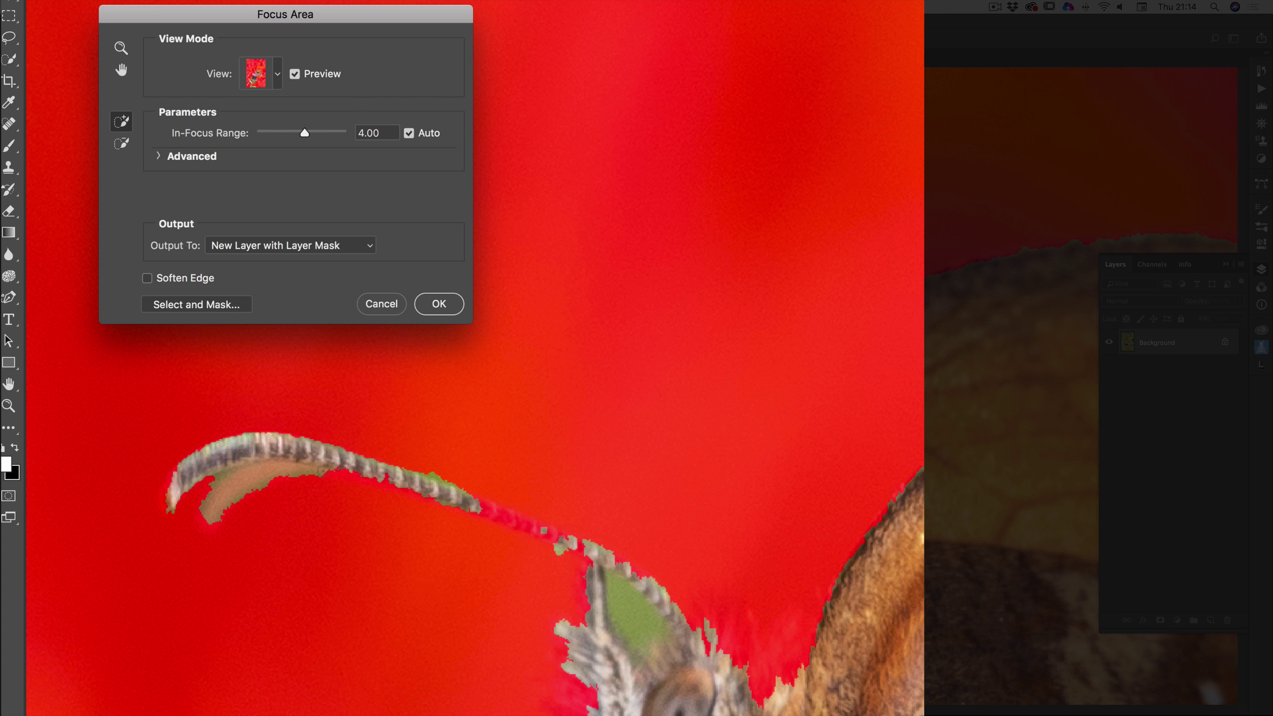
{"action": "left_click_drag", "start_coordinate": [322, 469], "coordinate": [359, 473]}
{"action": "mouse_move", "coordinate": [454, 503]}
{"action": "left_mouse_down"}
{"action": "mouse_move", "coordinate": [595, 557]}
{"action": "mouse_move", "coordinate": [515, 525]}
{"action": "left_mouse_up"}
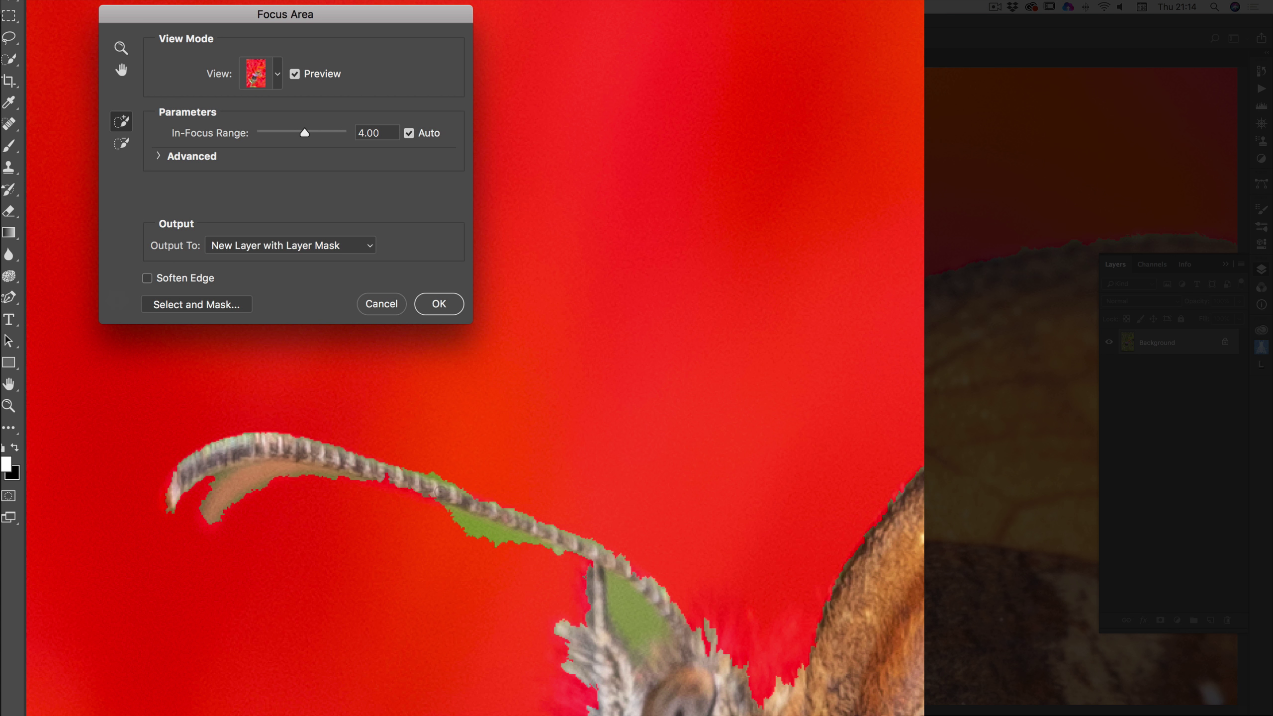
{"action": "left_click_drag", "start_coordinate": [592, 543], "coordinate": [692, 648]}
{"action": "mouse_move", "coordinate": [782, 655]}
{"action": "left_mouse_down"}
{"action": "mouse_move", "coordinate": [753, 680]}
{"action": "mouse_move", "coordinate": [794, 660]}
{"action": "left_mouse_up"}
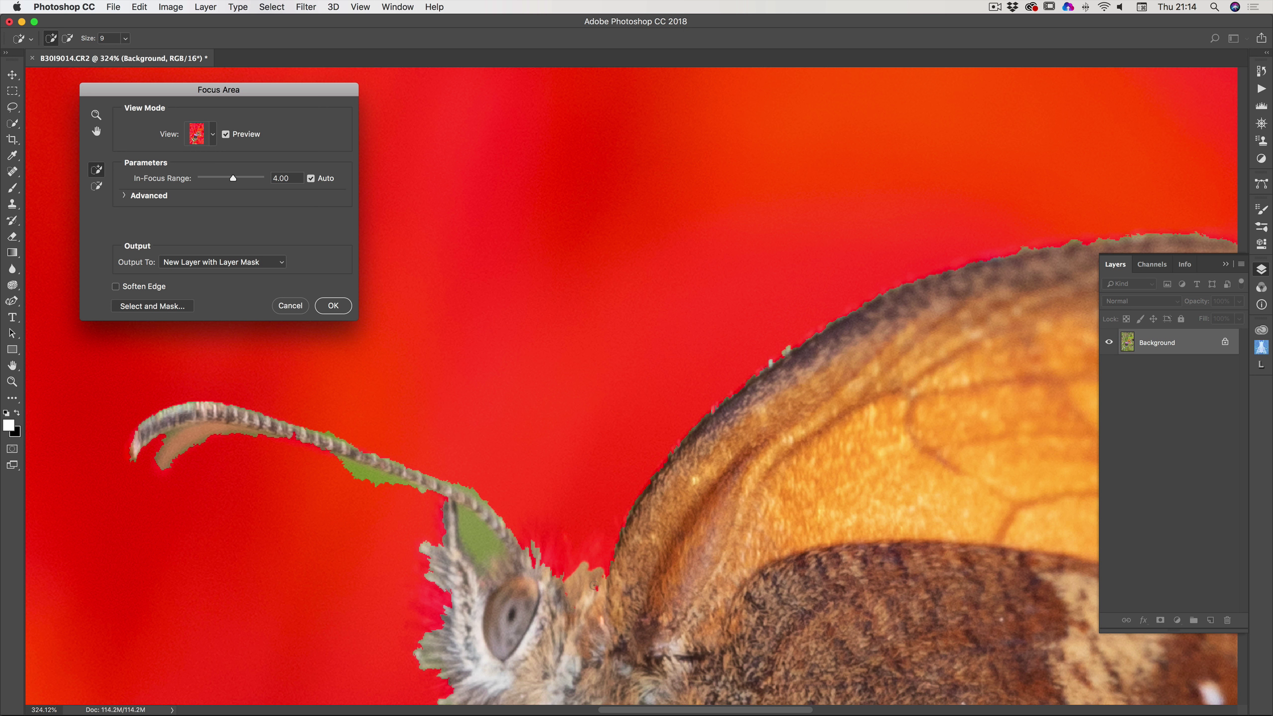
- Add the fur tuft at the antenna base, then subtract the stray green background around and below the antenna
{"action": "left_click", "coordinate": [597, 549]}
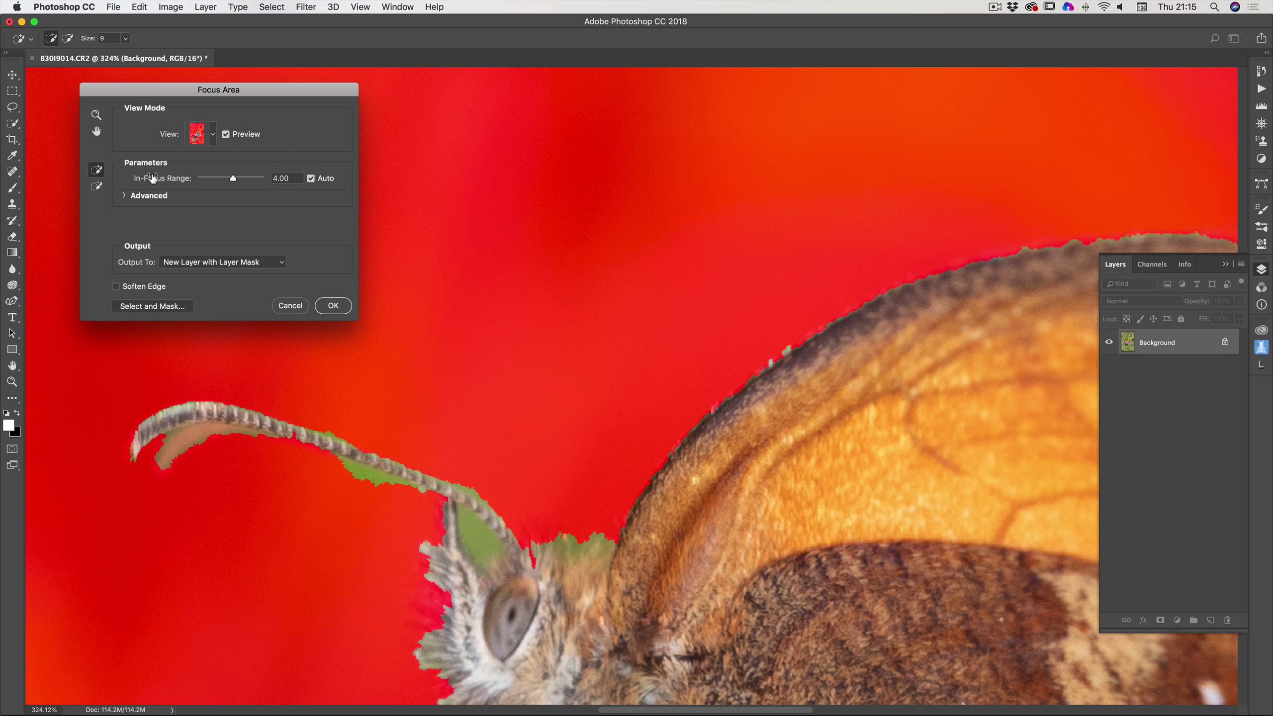
{"action": "left_click", "coordinate": [94, 186]}
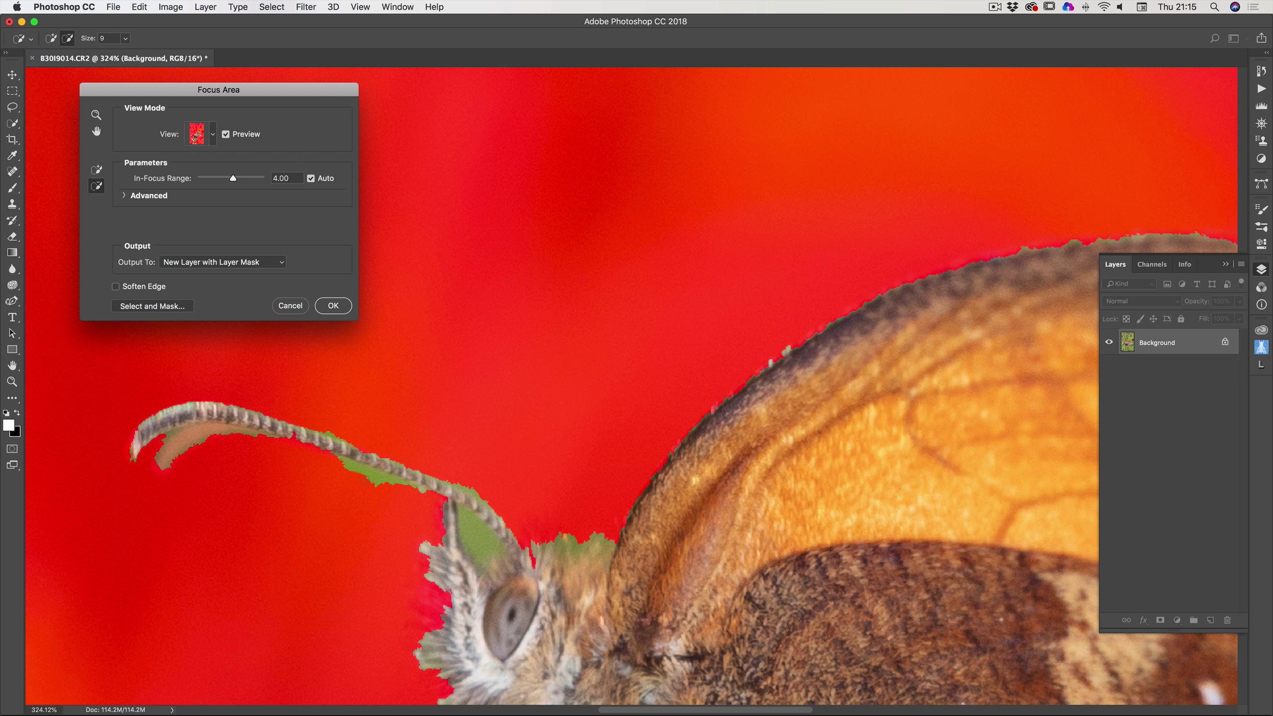
{"action": "left_click_drag", "start_coordinate": [341, 482], "coordinate": [347, 472]}
{"action": "left_click_drag", "start_coordinate": [202, 447], "coordinate": [239, 440]}
{"action": "left_click", "coordinate": [162, 448]}
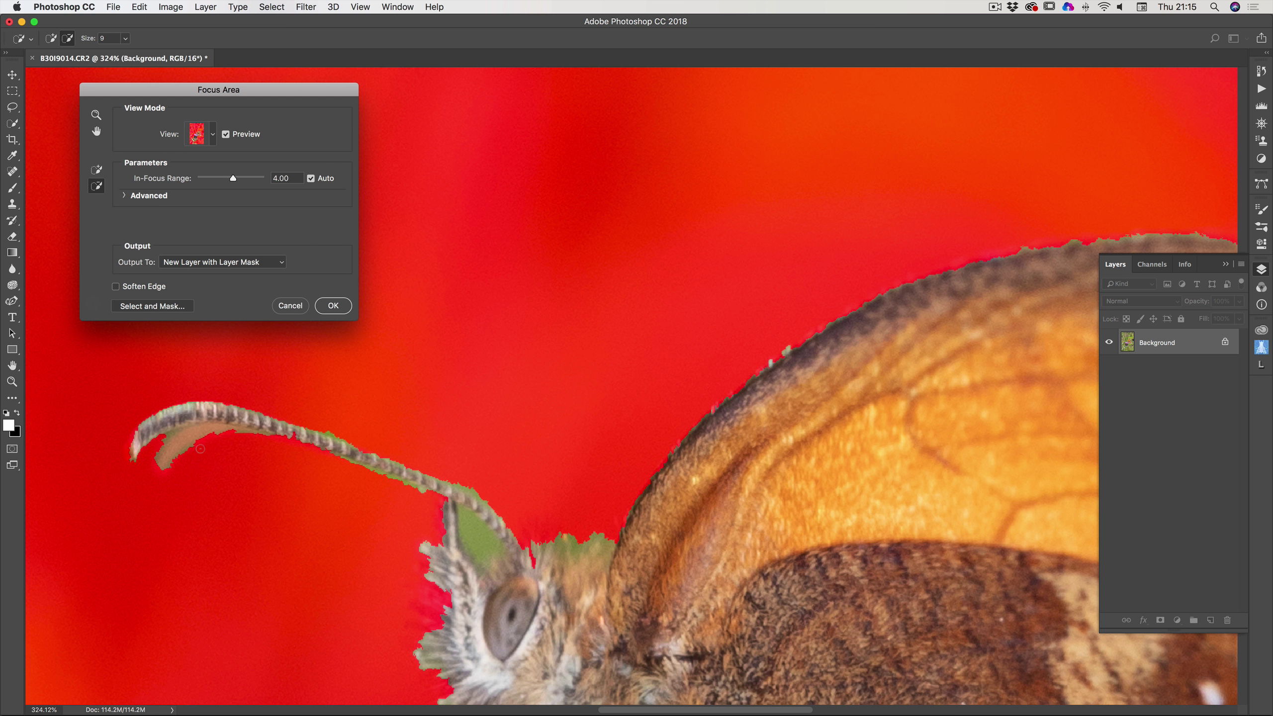
{"action": "left_click_drag", "start_coordinate": [200, 449], "coordinate": [170, 487]}
{"action": "left_click", "coordinate": [395, 491]}
{"action": "left_click_drag", "start_coordinate": [467, 526], "coordinate": [488, 550]}
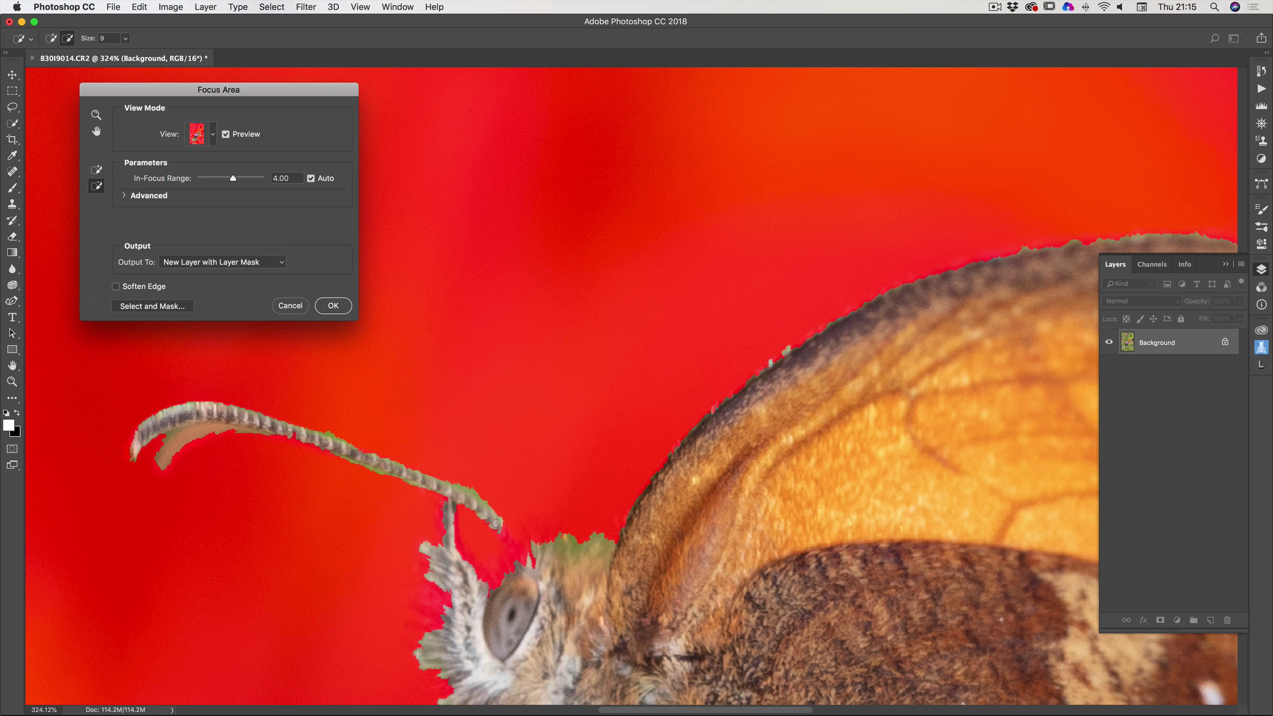
{"action": "left_click", "coordinate": [99, 171]}
- Add the antenna tip and the butterfly's lower and upper legs to the in-focus area
{"action": "left_click_drag", "start_coordinate": [502, 533], "coordinate": [527, 558]}
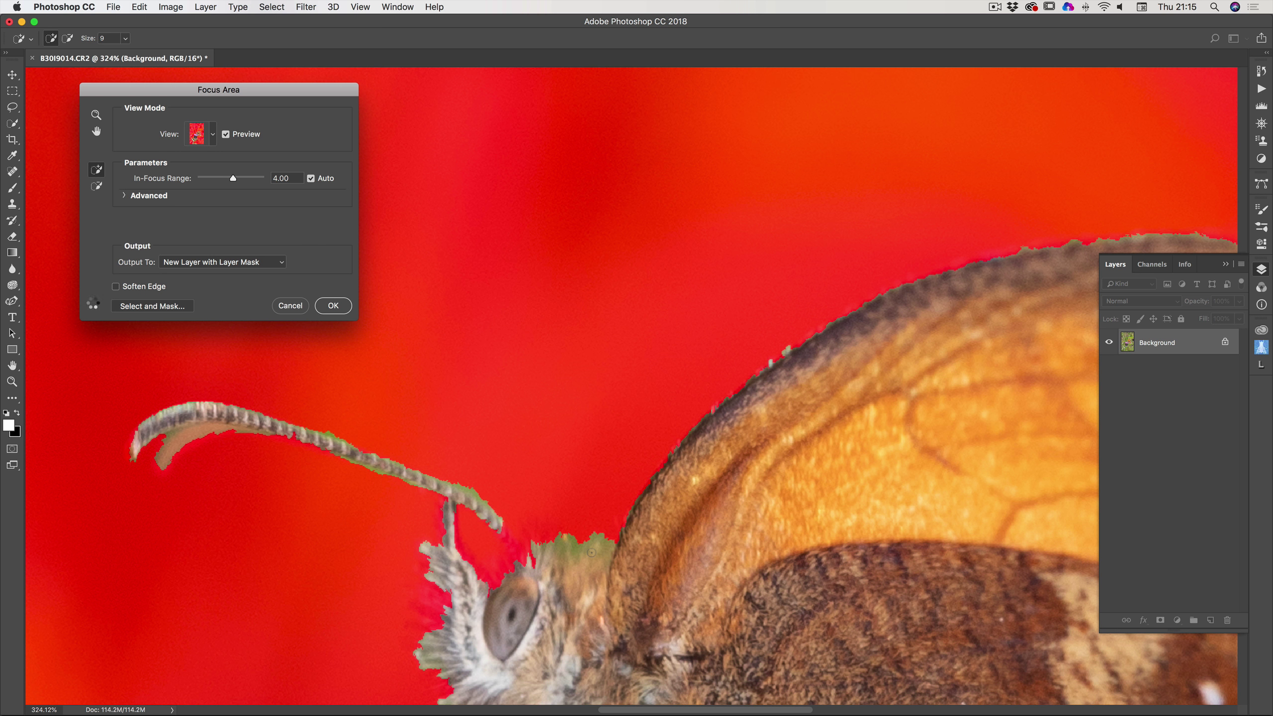
{"action": "scroll", "coordinate": [544, 552], "scroll_direction": "down", "scroll_amount": 10}
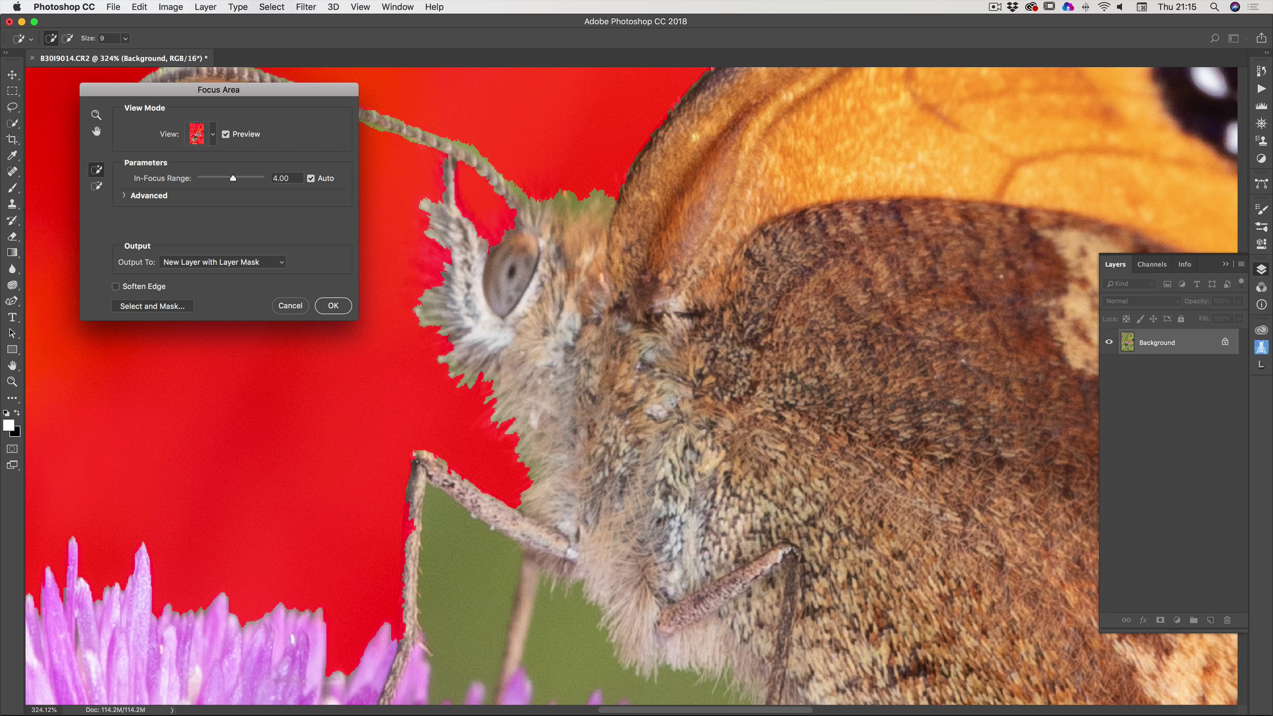
{"action": "left_click_drag", "start_coordinate": [411, 503], "coordinate": [413, 558]}
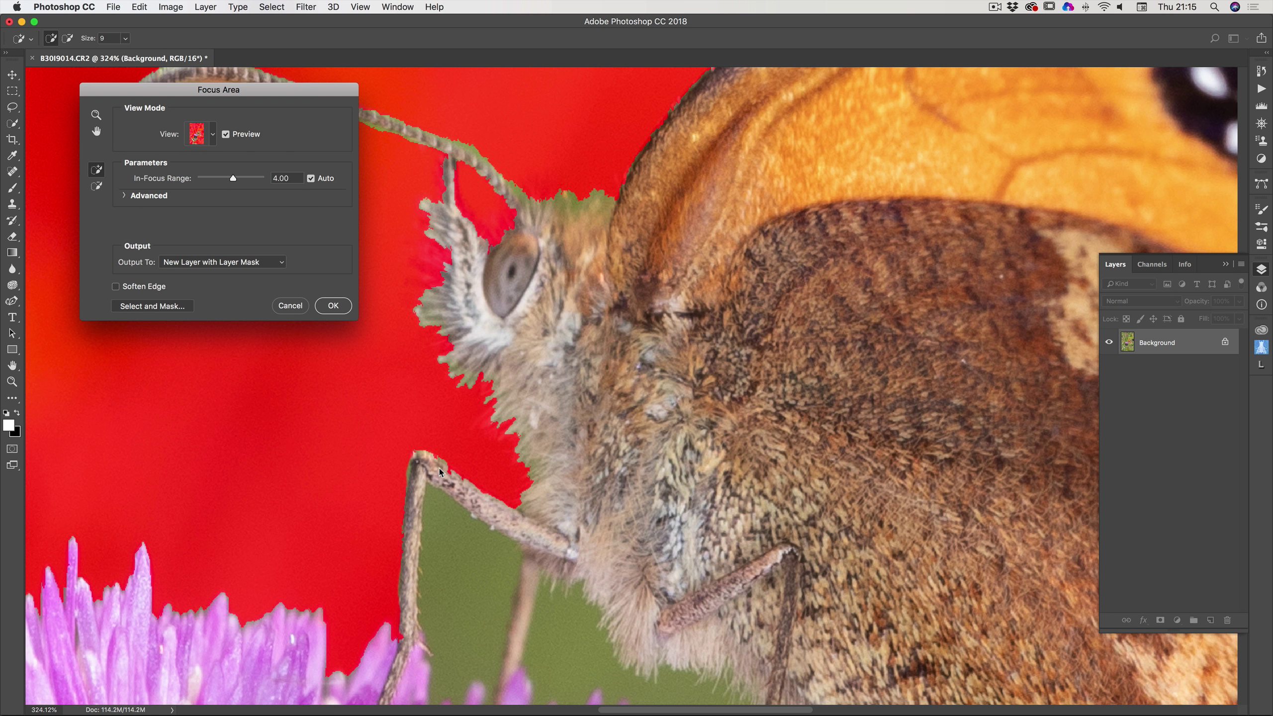
{"action": "left_click_drag", "start_coordinate": [426, 454], "coordinate": [525, 542]}
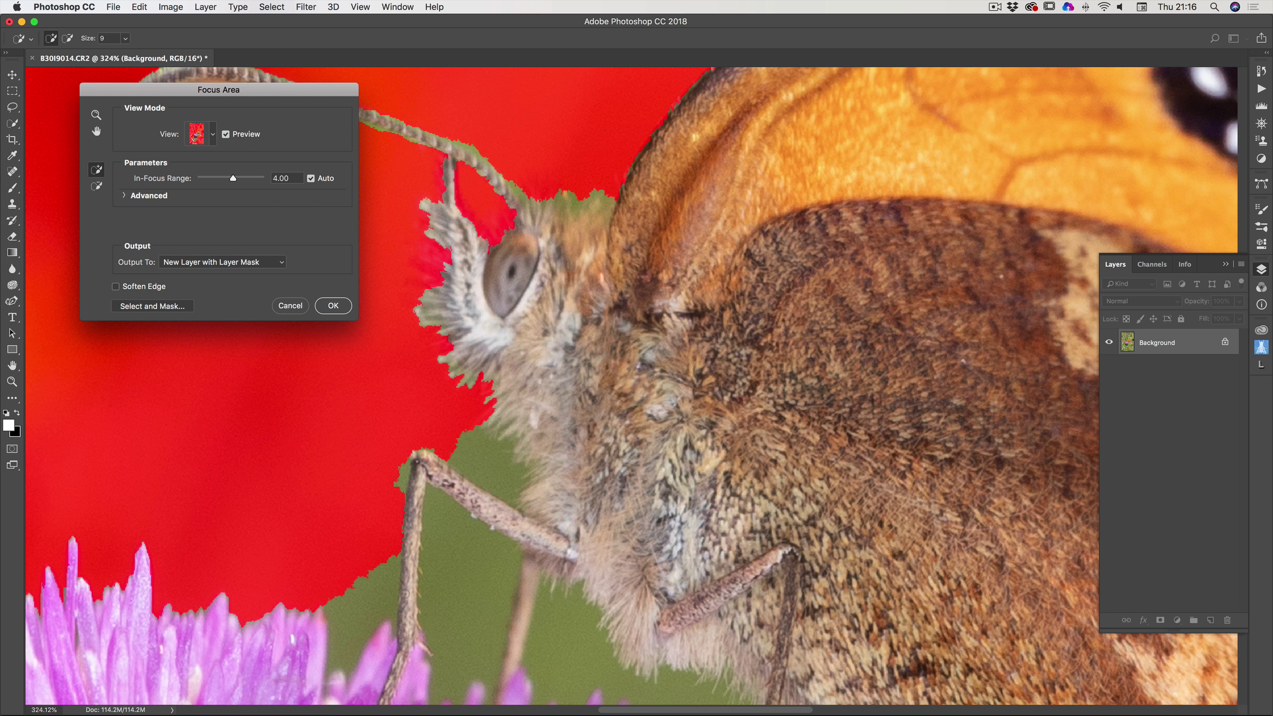
{"action": "scroll", "coordinate": [408, 645], "scroll_direction": "down", "scroll_amount": 10}
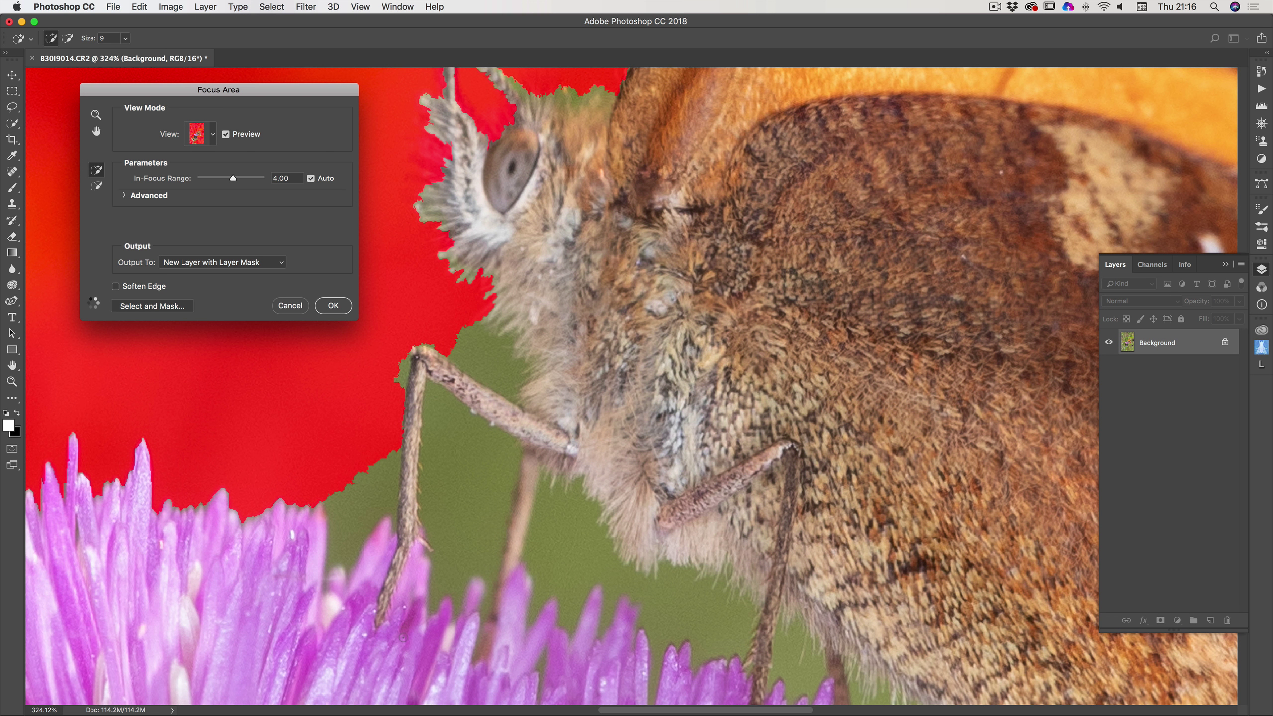
{"action": "scroll", "coordinate": [402, 636], "scroll_direction": "down", "scroll_amount": 7}
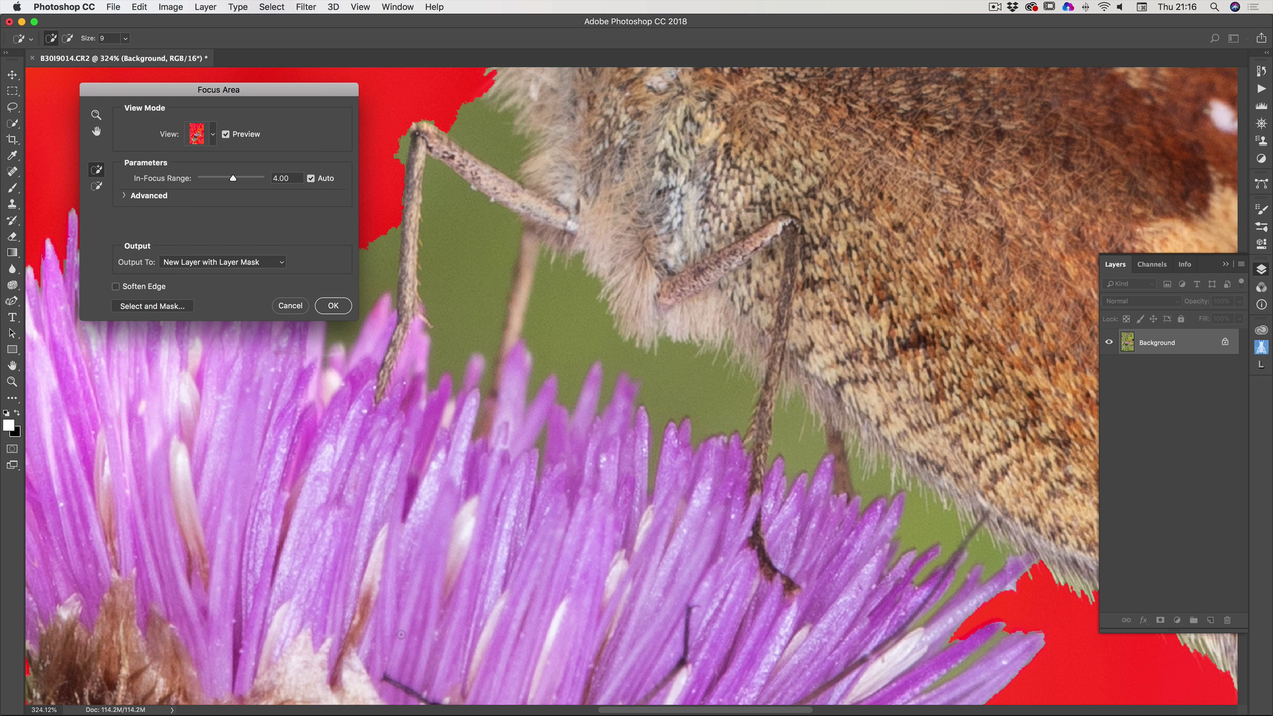
{"action": "scroll", "coordinate": [401, 634], "scroll_direction": "up", "scroll_amount": 11}
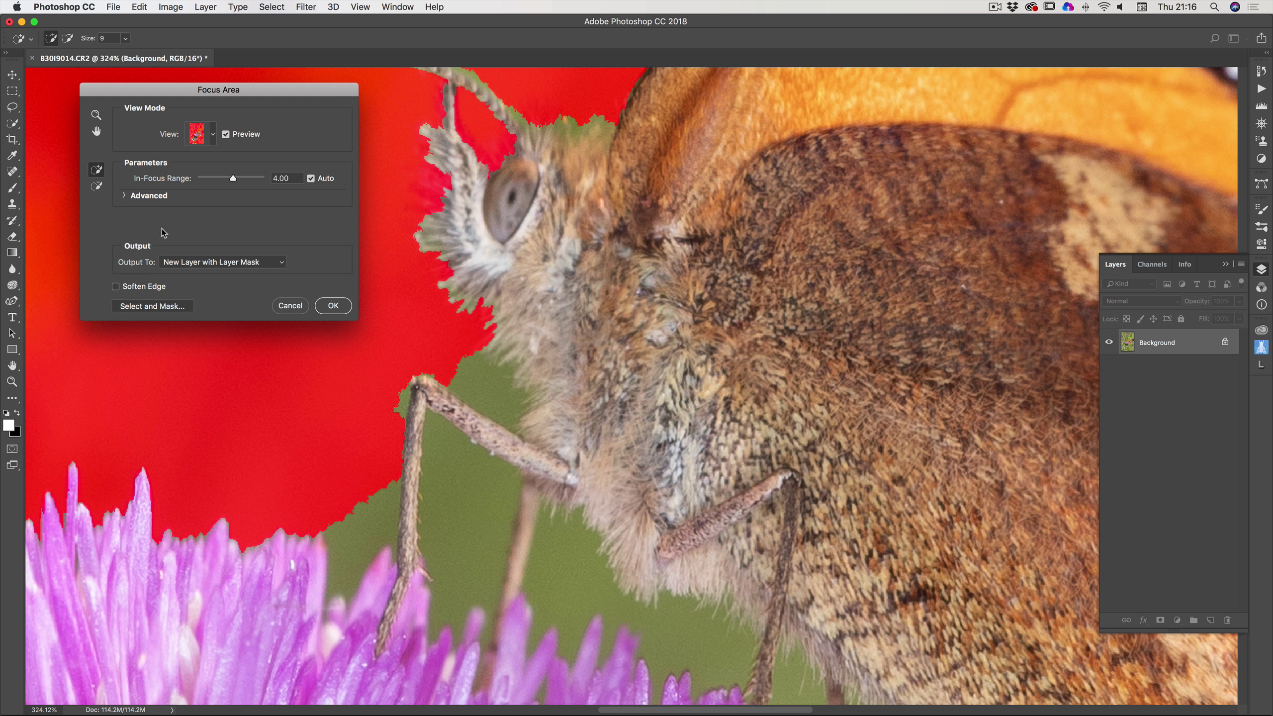
- Subtract the green gaps and strips around the butterfly's leg from the focus area
{"action": "left_click", "coordinate": [97, 186]}
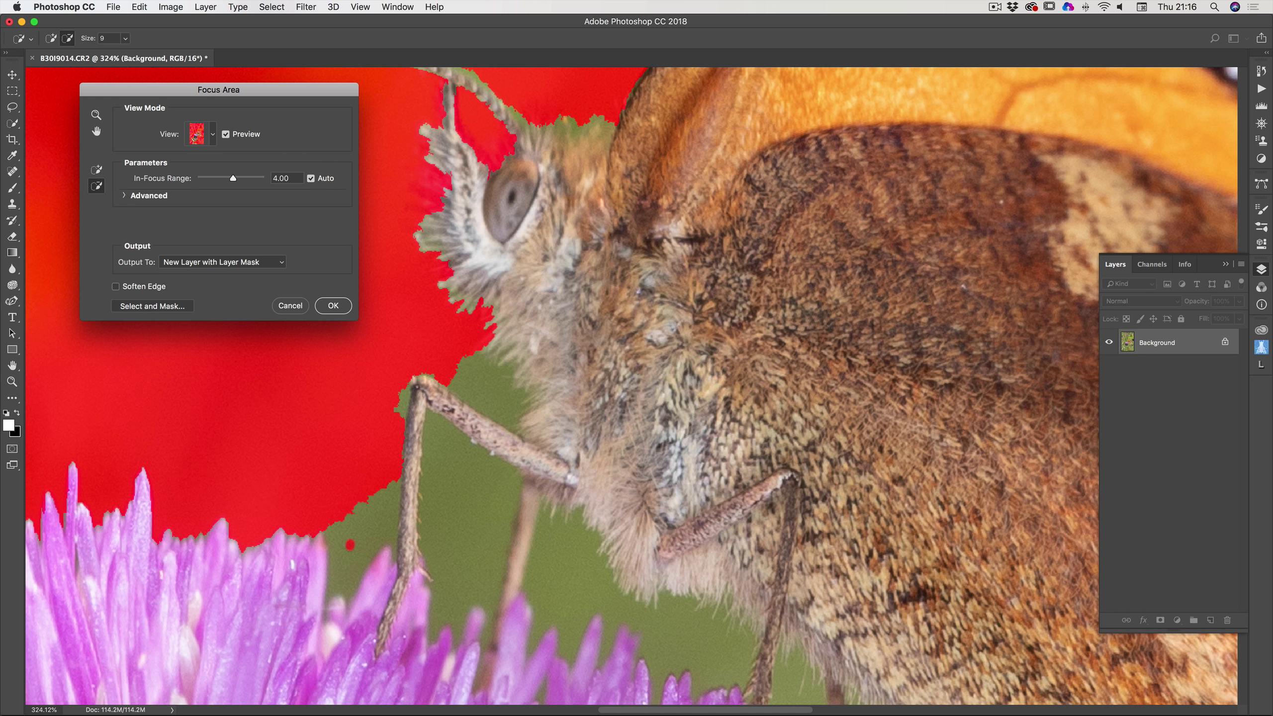
{"action": "left_click_drag", "start_coordinate": [349, 545], "coordinate": [374, 504]}
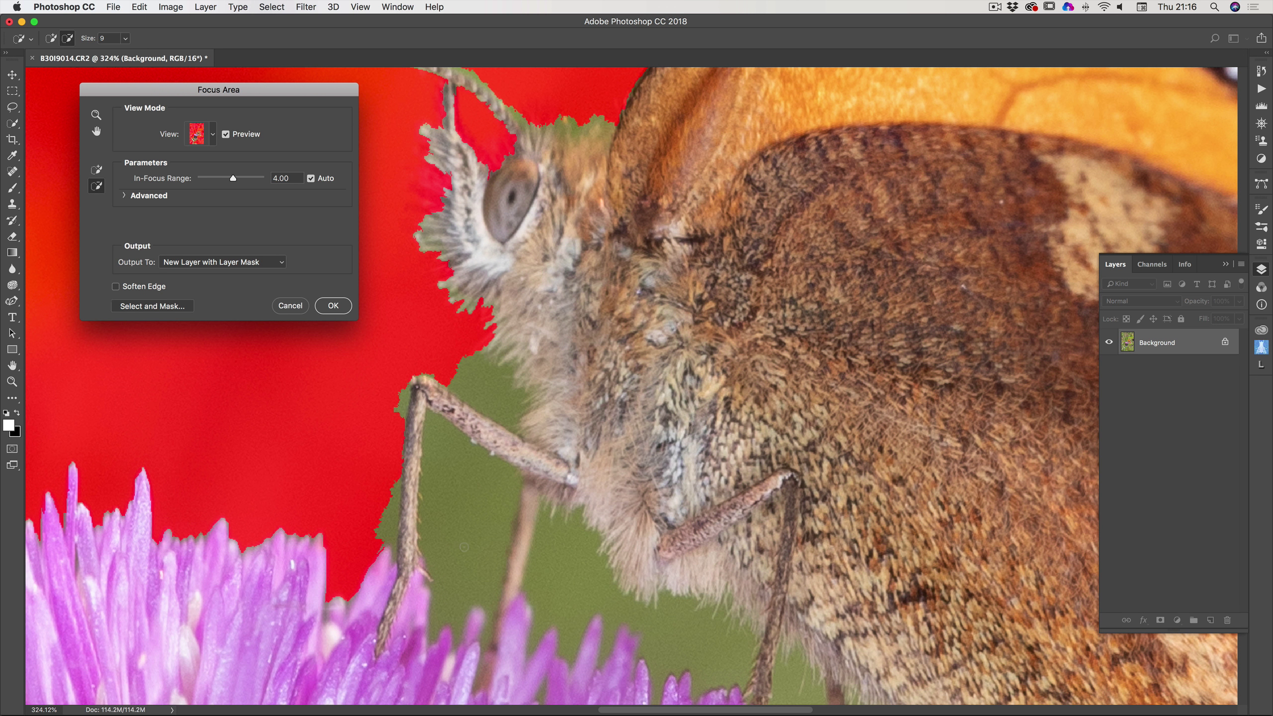
{"action": "left_click_drag", "start_coordinate": [464, 547], "coordinate": [473, 479]}
{"action": "left_click_drag", "start_coordinate": [460, 367], "coordinate": [514, 421]}
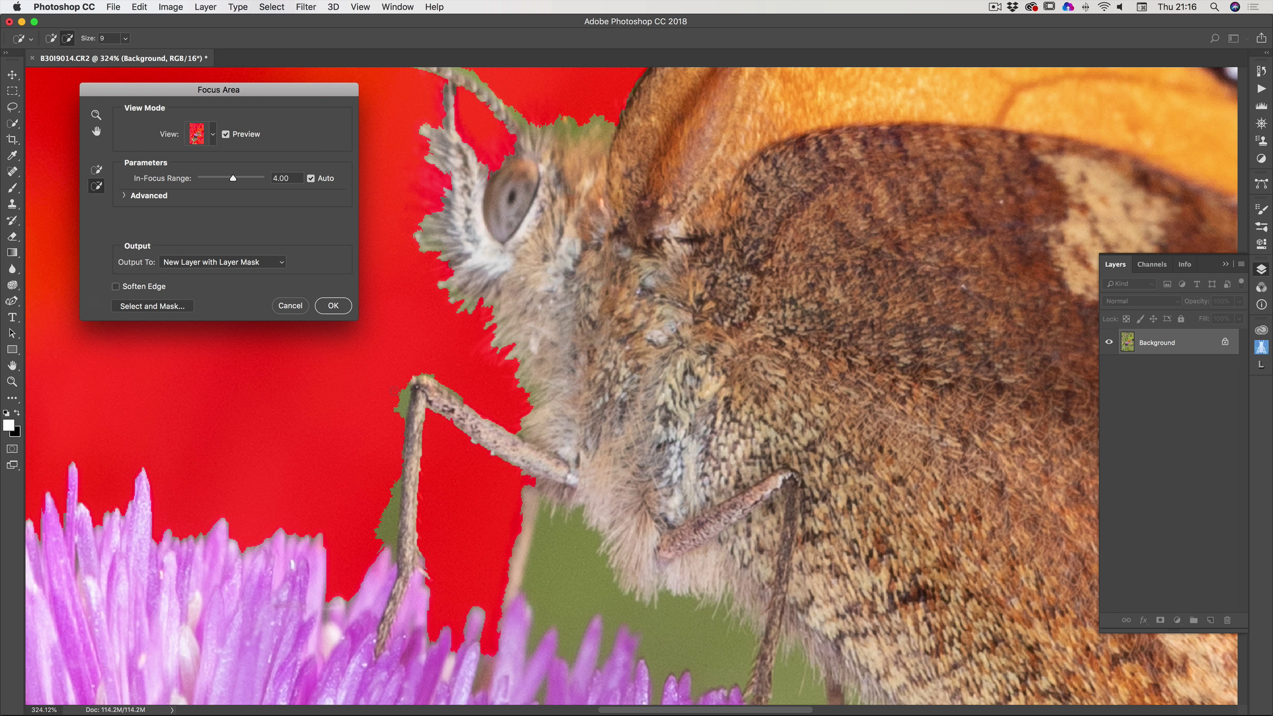
{"action": "left_click_drag", "start_coordinate": [399, 397], "coordinate": [398, 418]}
{"action": "mouse_move", "coordinate": [389, 526]}
{"action": "left_mouse_down"}
{"action": "mouse_move", "coordinate": [388, 494]}
{"action": "mouse_move", "coordinate": [385, 542]}
{"action": "left_mouse_up"}
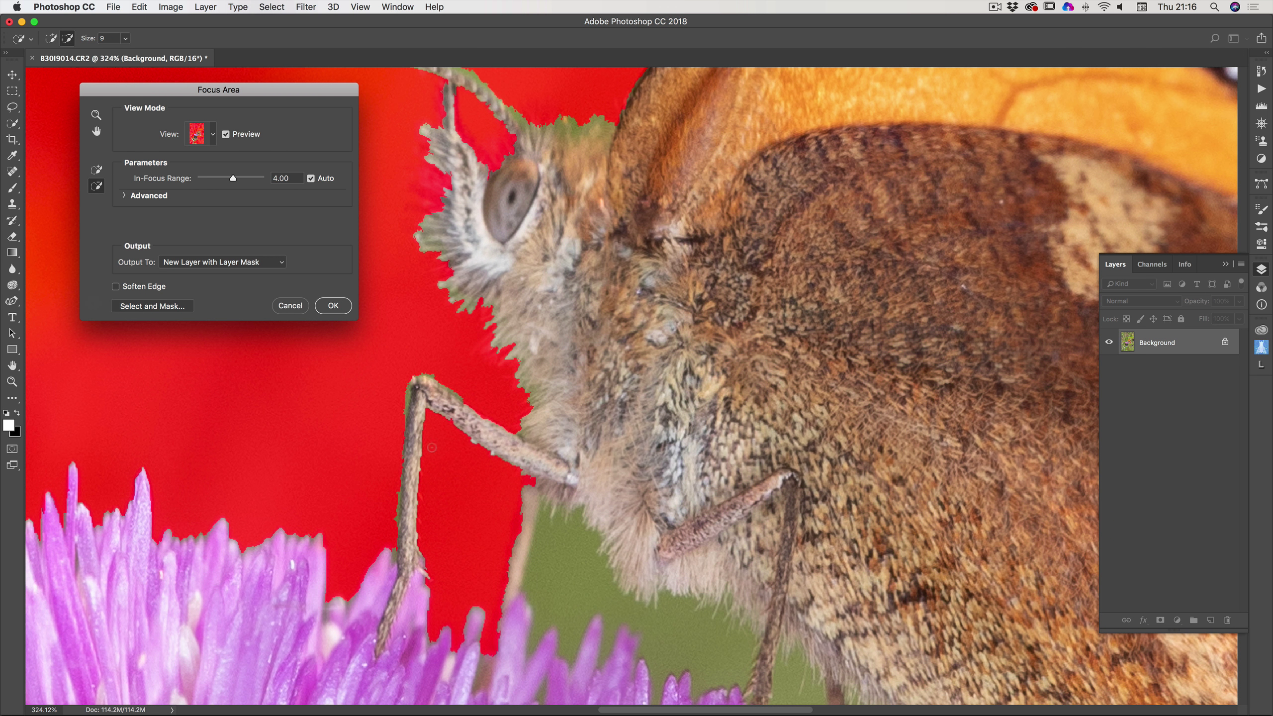
{"action": "left_click", "coordinate": [402, 401]}
{"action": "mouse_move", "coordinate": [559, 549]}
{"action": "left_mouse_down"}
{"action": "mouse_move", "coordinate": [564, 577]}
{"action": "mouse_move", "coordinate": [631, 622]}
{"action": "mouse_move", "coordinate": [670, 628]}
{"action": "left_mouse_up"}
- Exclude the small green background spots beside the flower
{"action": "scroll", "coordinate": [674, 628], "scroll_direction": "down", "scroll_amount": 5}
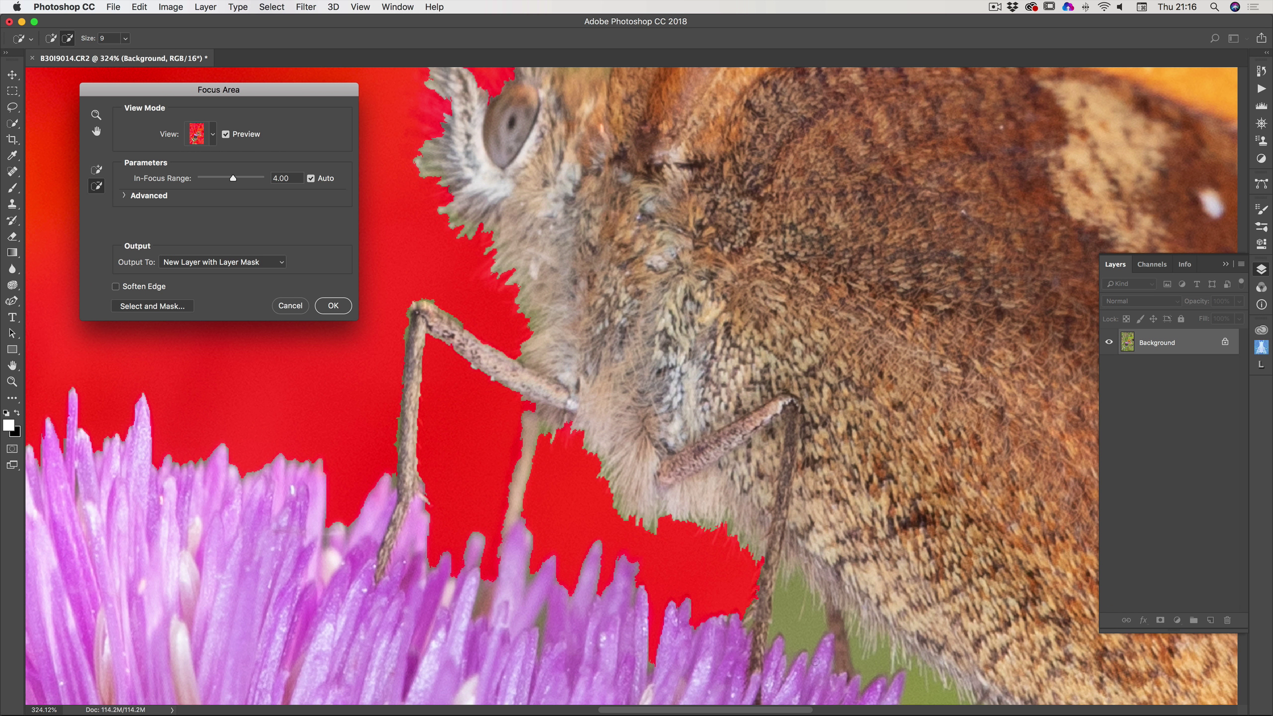
{"action": "left_click_drag", "start_coordinate": [785, 623], "coordinate": [801, 641]}
{"action": "scroll", "coordinate": [801, 641], "scroll_direction": "down", "scroll_amount": 6}
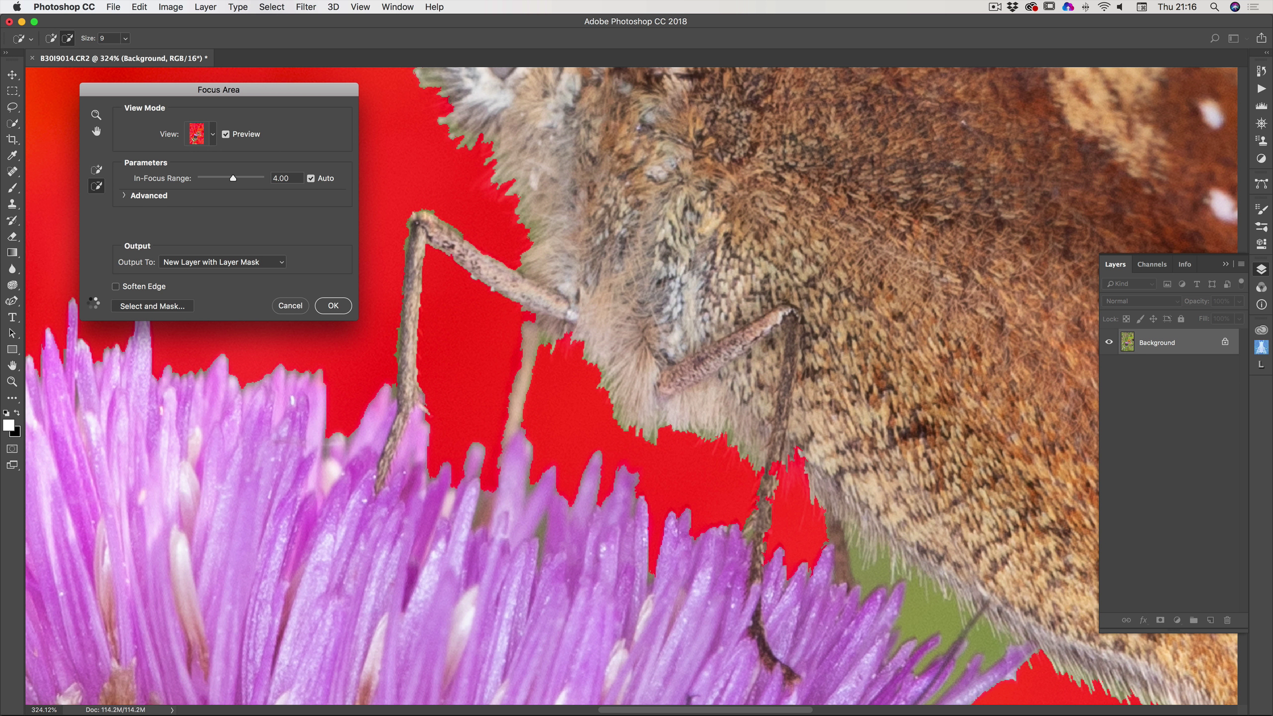
{"action": "left_click", "coordinate": [876, 576]}
{"action": "left_click", "coordinate": [916, 612]}
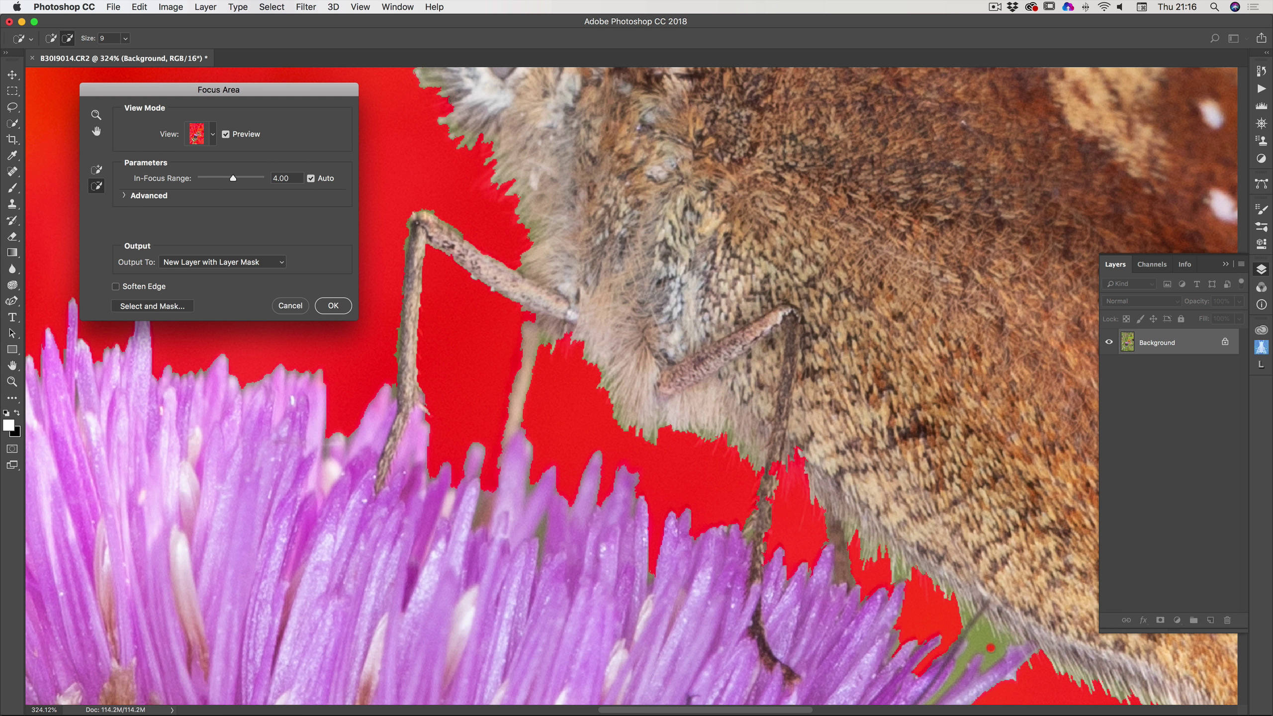
{"action": "scroll", "coordinate": [897, 614], "scroll_direction": "down", "scroll_amount": 10}
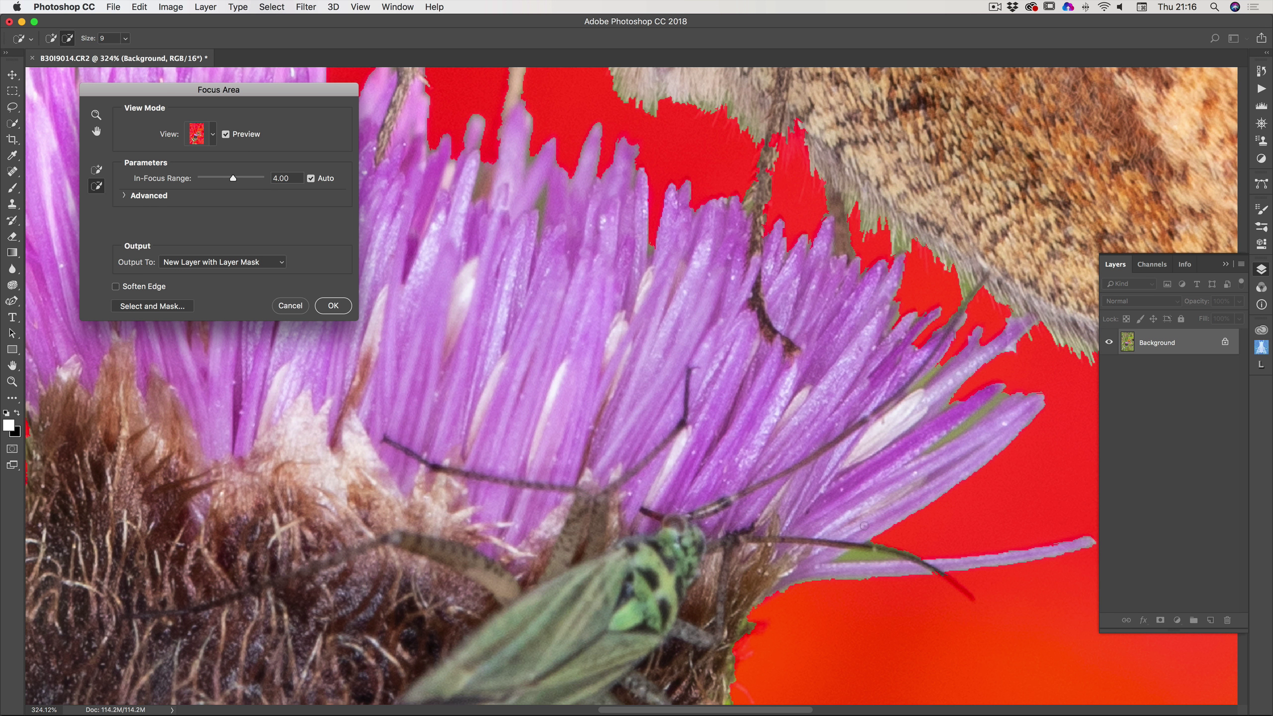
{"action": "left_click", "coordinate": [852, 557]}
{"action": "scroll", "coordinate": [631, 386], "scroll_direction": "down", "scroll_amount": 3}
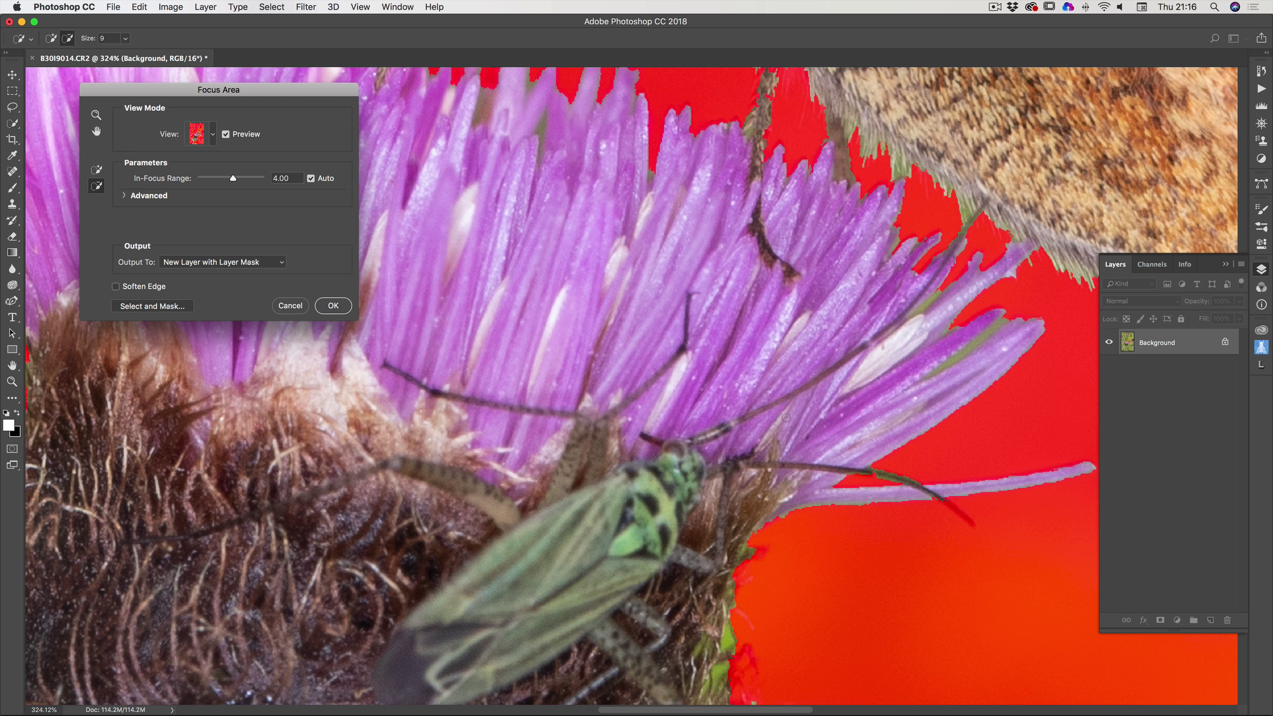
- Add the green bug's thin antenna tip to the in-focus area with a size 4 brush
{"action": "left_click", "coordinate": [97, 170]}
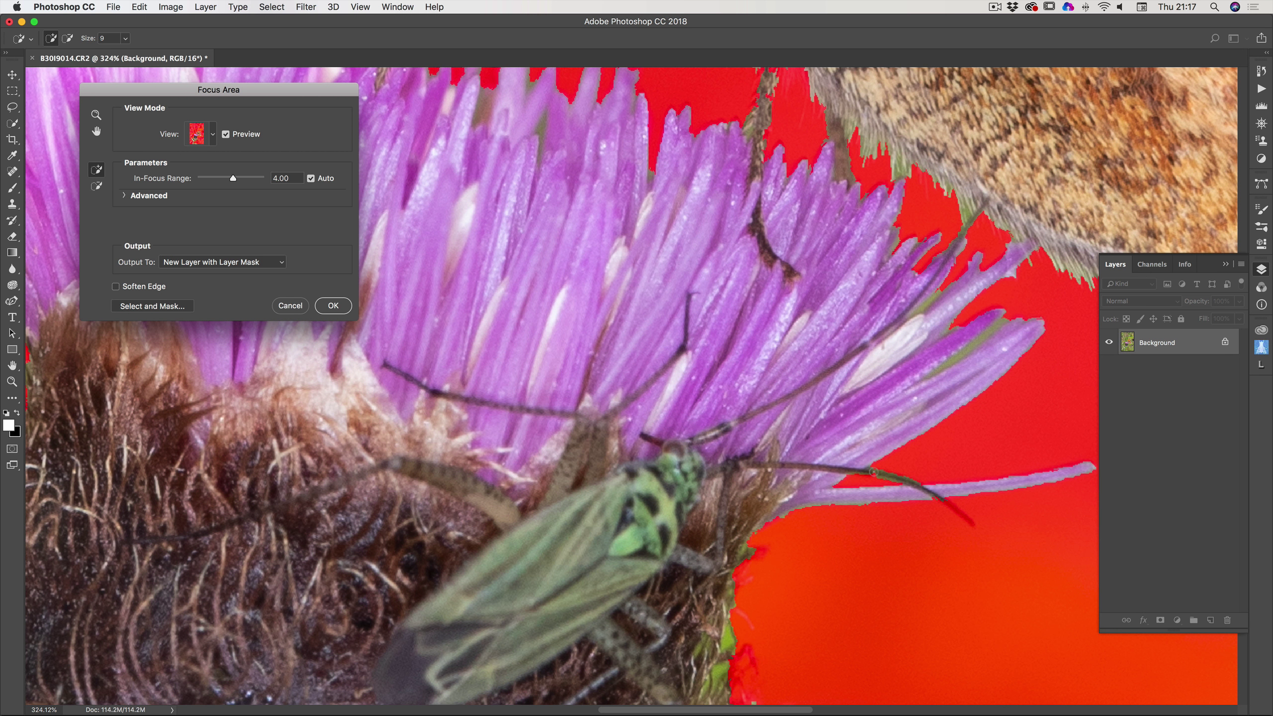
{"action": "key", "text": "bracketleft"}
{"action": "left_click_drag", "start_coordinate": [871, 474], "coordinate": [881, 473]}
{"action": "scroll", "coordinate": [632, 385], "scroll_direction": "down", "scroll_amount": 10}
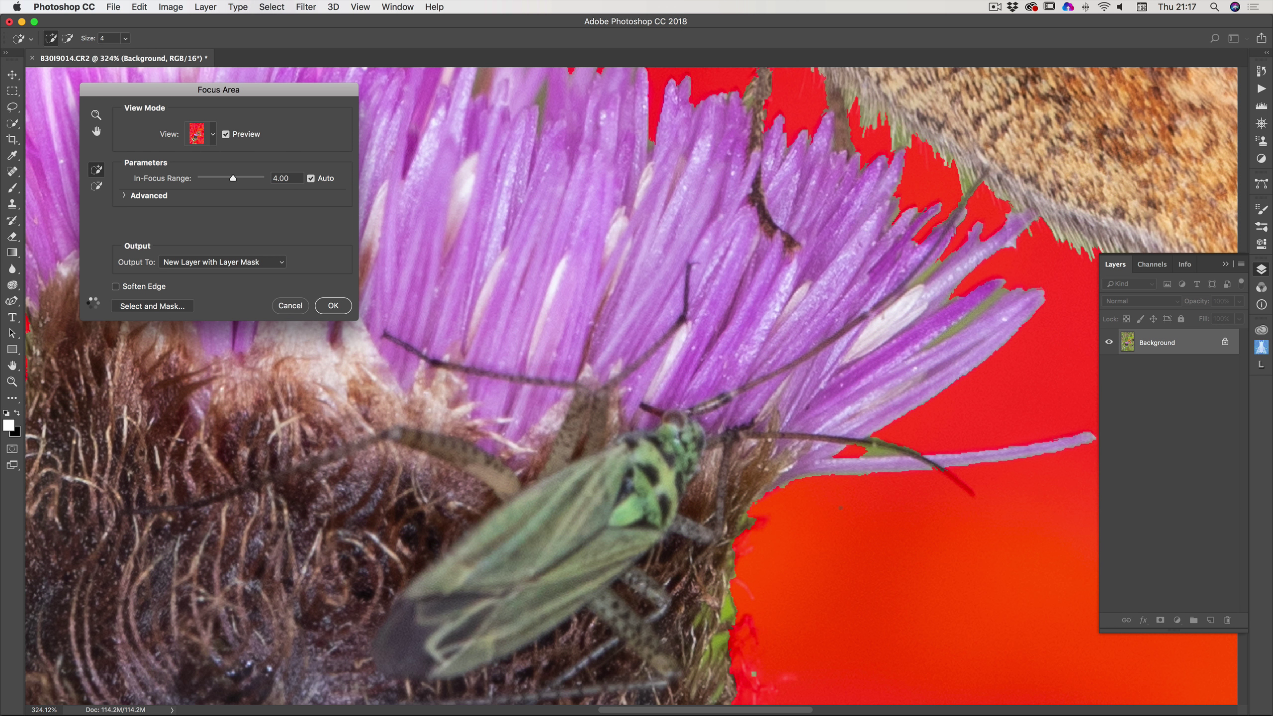
{"action": "scroll", "coordinate": [631, 386], "scroll_direction": "down", "scroll_amount": 15}
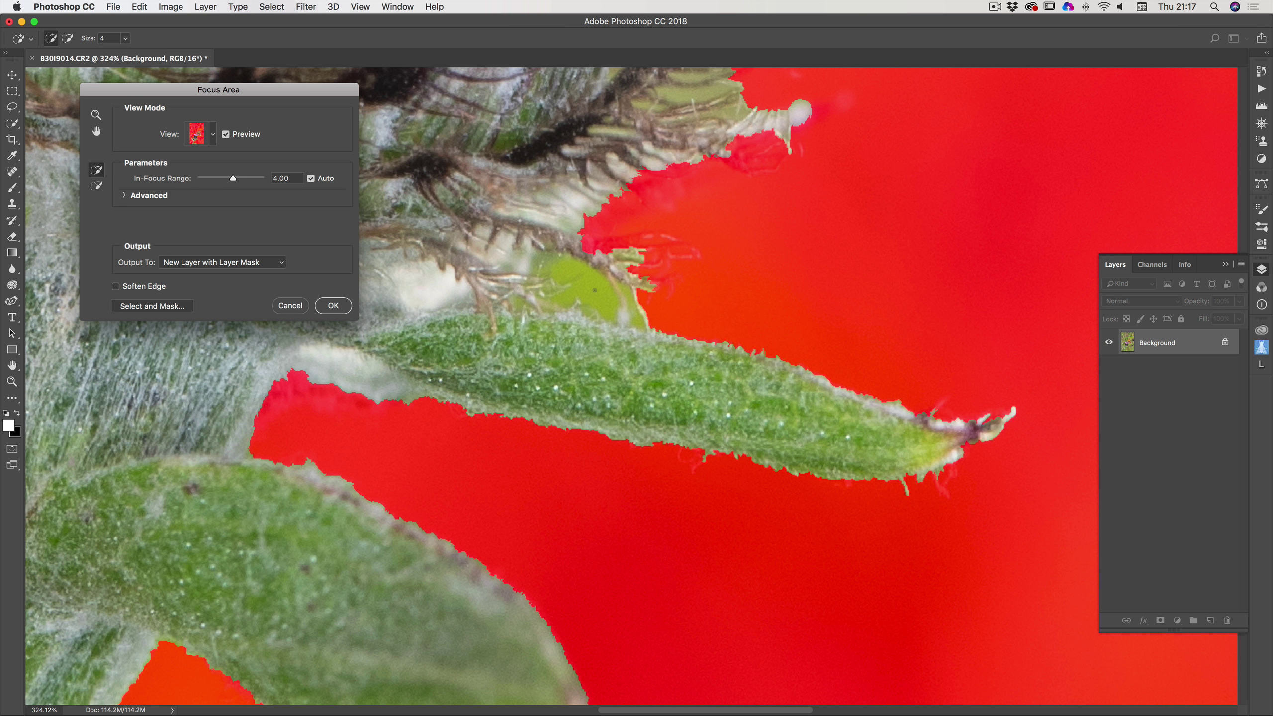
- Subtract the green gap and a thin sliver of background between the thistle leaves
{"action": "left_click", "coordinate": [96, 186]}
{"action": "mouse_move", "coordinate": [557, 266]}
{"action": "left_mouse_down"}
{"action": "mouse_move", "coordinate": [587, 269]}
{"action": "mouse_move", "coordinate": [609, 302]}
{"action": "left_mouse_up"}
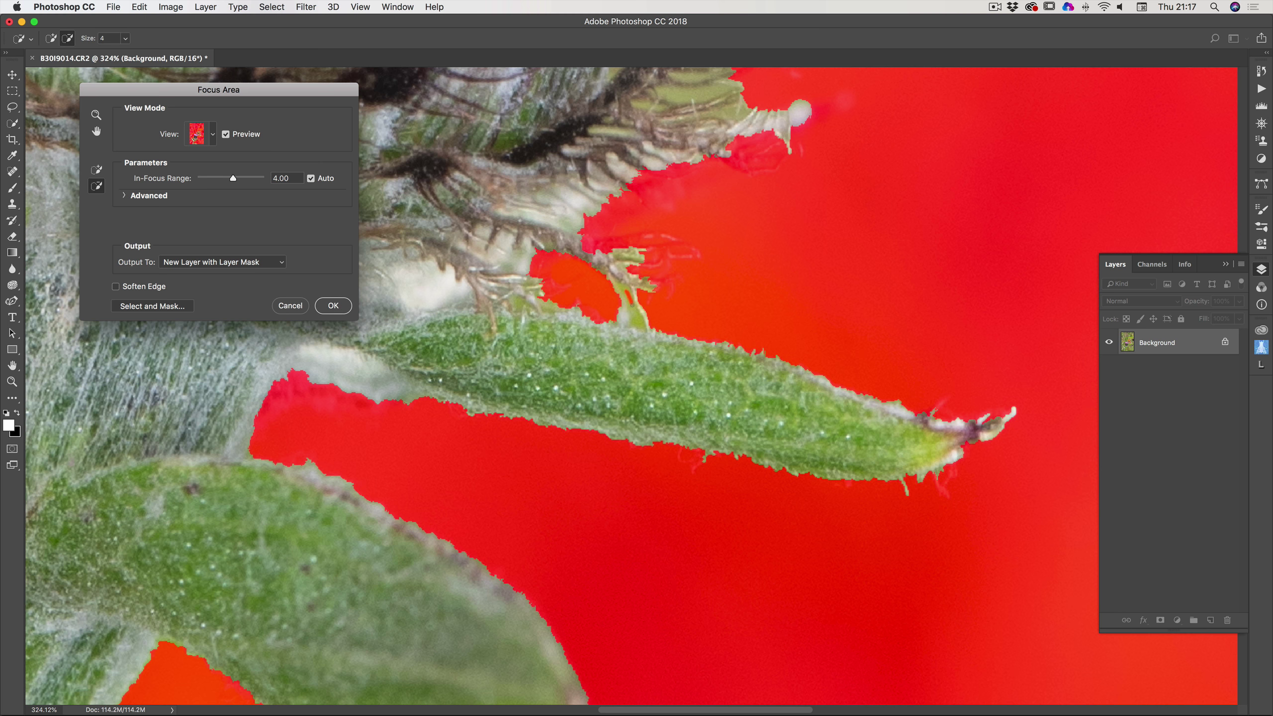
{"action": "left_click_drag", "start_coordinate": [637, 320], "coordinate": [637, 322]}
{"action": "mouse_move", "coordinate": [399, 407]}
{"action": "left_mouse_down"}
{"action": "mouse_move", "coordinate": [577, 371]}
{"action": "mouse_move", "coordinate": [666, 313]}
{"action": "mouse_move", "coordinate": [829, 311]}
{"action": "mouse_move", "coordinate": [890, 341]}
{"action": "mouse_move", "coordinate": [897, 352]}
{"action": "mouse_move", "coordinate": [884, 358]}
{"action": "mouse_move", "coordinate": [929, 386]}
{"action": "left_mouse_up"}
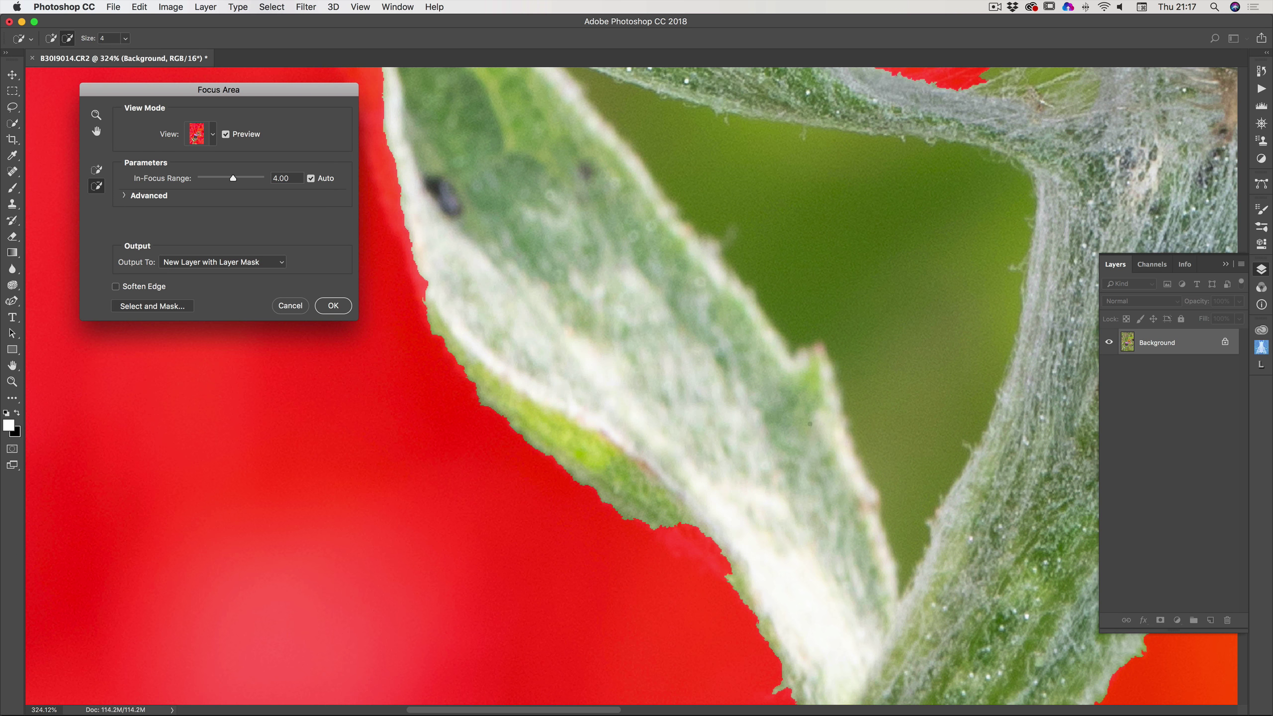
- Add the leaf's lower and left edges back to the in-focus area
{"action": "left_click", "coordinate": [97, 170]}
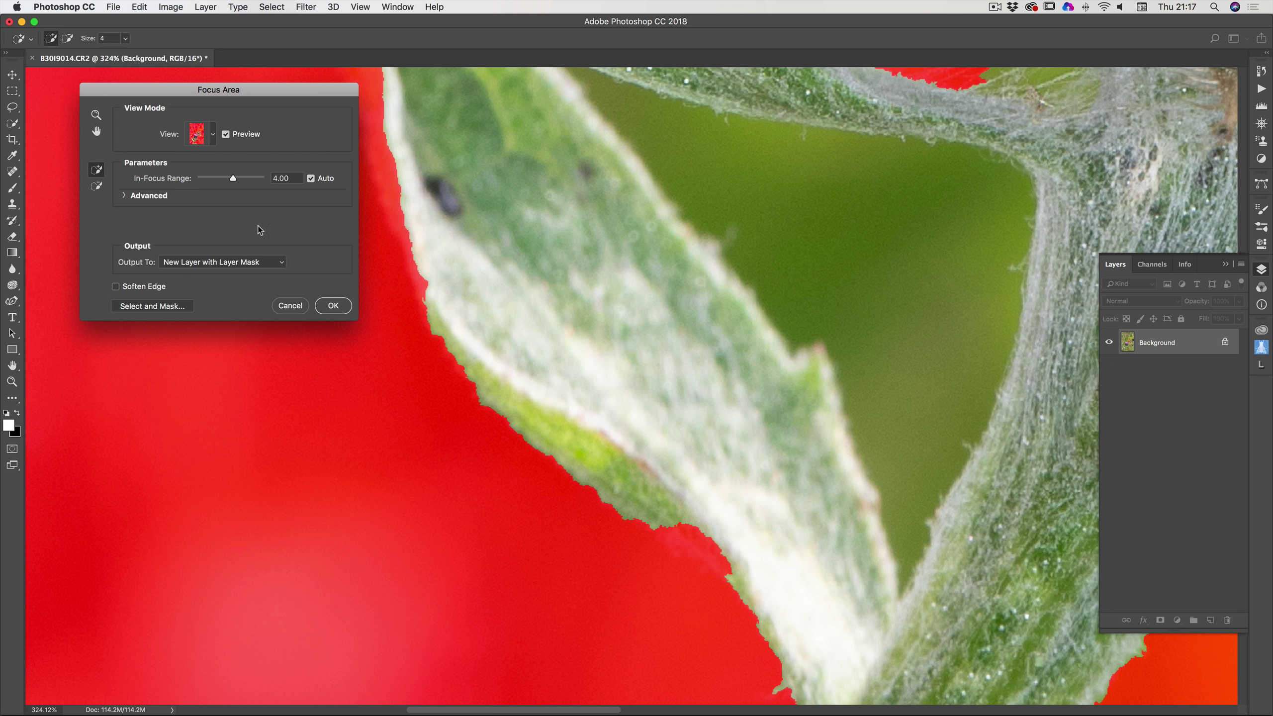
{"action": "mouse_move", "coordinate": [658, 524]}
{"action": "left_mouse_down"}
{"action": "mouse_move", "coordinate": [739, 578]}
{"action": "mouse_move", "coordinate": [678, 520]}
{"action": "mouse_move", "coordinate": [718, 560]}
{"action": "left_mouse_up"}
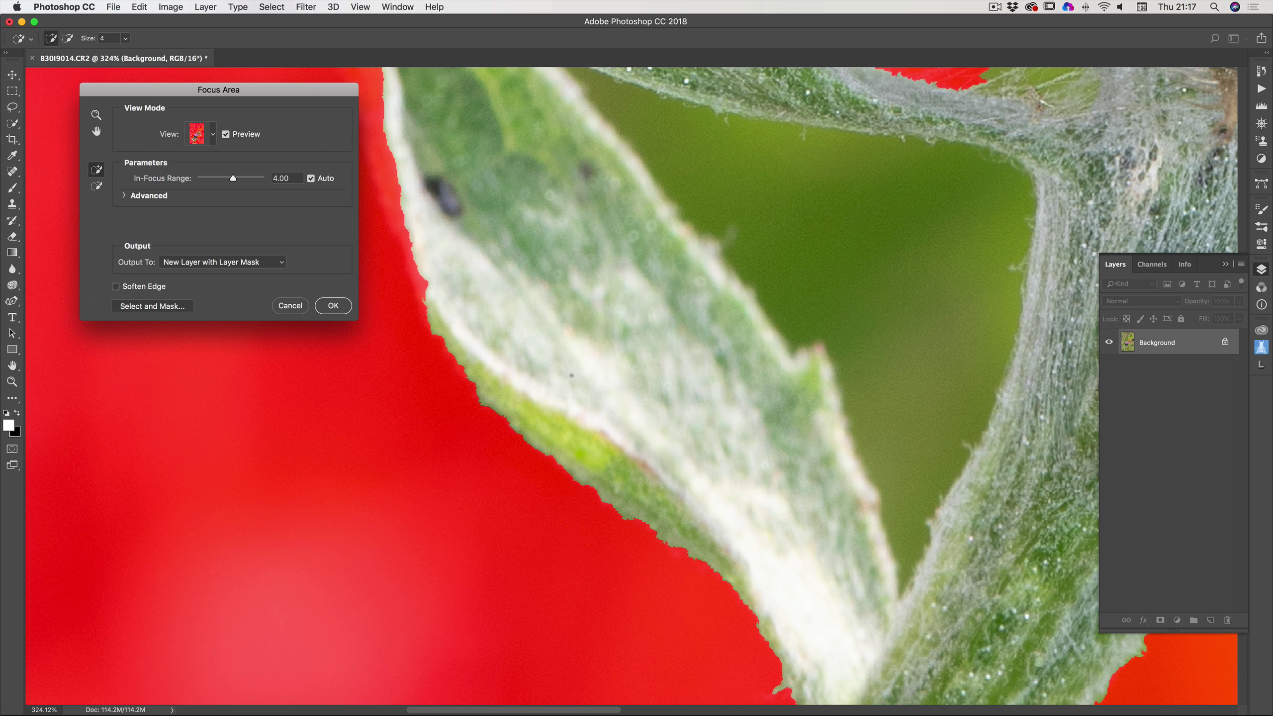
{"action": "left_click_drag", "start_coordinate": [387, 148], "coordinate": [415, 260]}
{"action": "left_click_drag", "start_coordinate": [256, 96], "coordinate": [139, 433]}
{"action": "scroll", "coordinate": [438, 280], "scroll_direction": "up", "scroll_amount": 10}
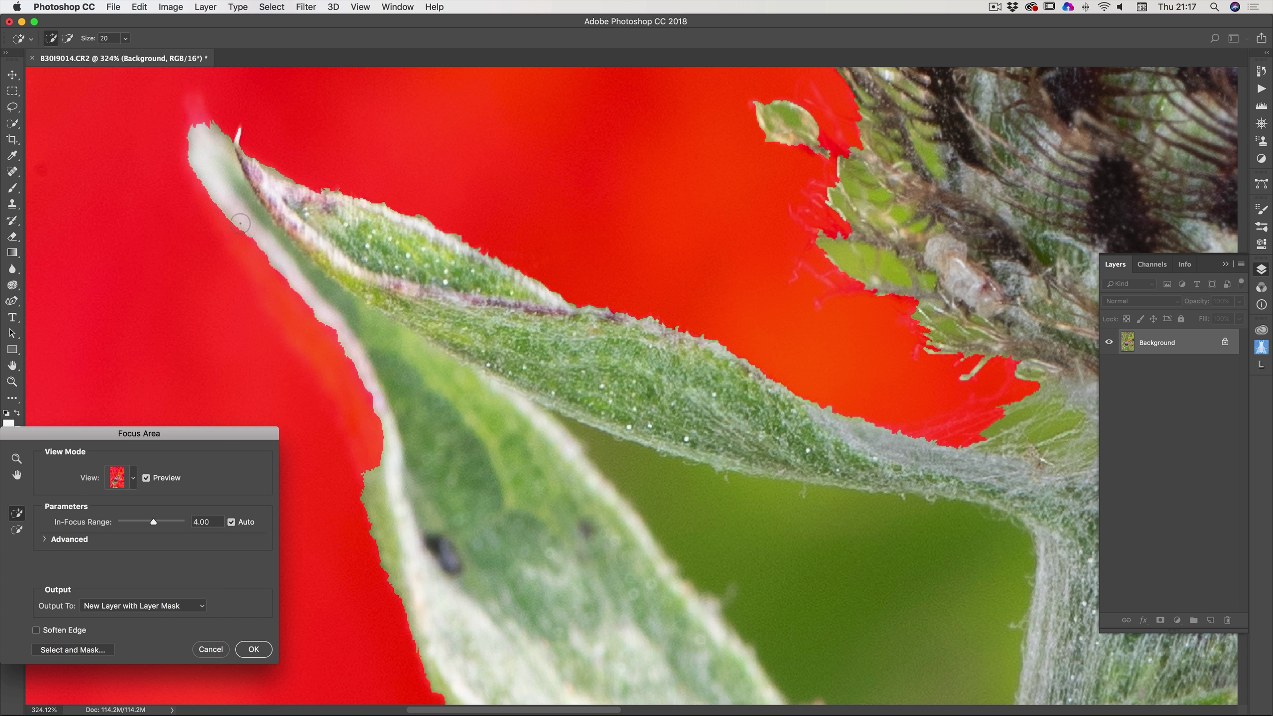
- Add the leaf's left edge, the sliver along it and the leaf tip to the in-focus area
{"action": "mouse_move", "coordinate": [224, 205]}
{"action": "left_mouse_down"}
{"action": "mouse_move", "coordinate": [344, 387]}
{"action": "mouse_move", "coordinate": [373, 469]}
{"action": "left_mouse_up"}
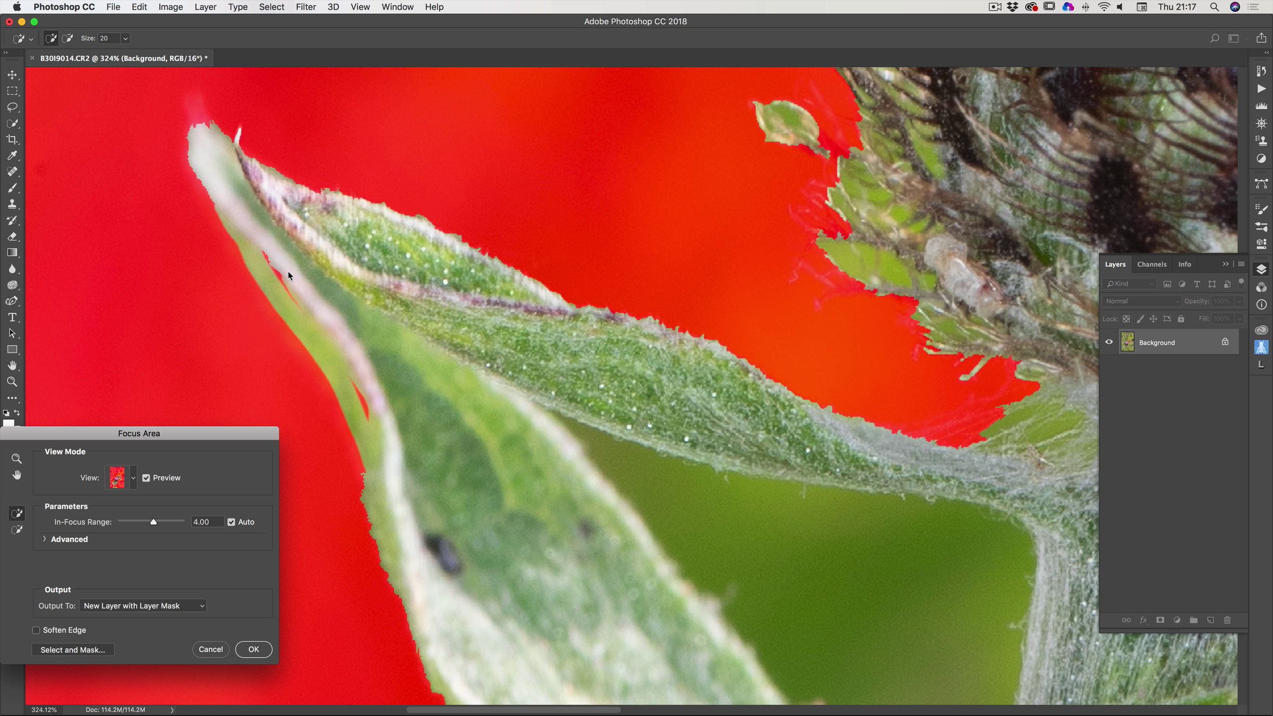
{"action": "left_click_drag", "start_coordinate": [289, 275], "coordinate": [359, 385]}
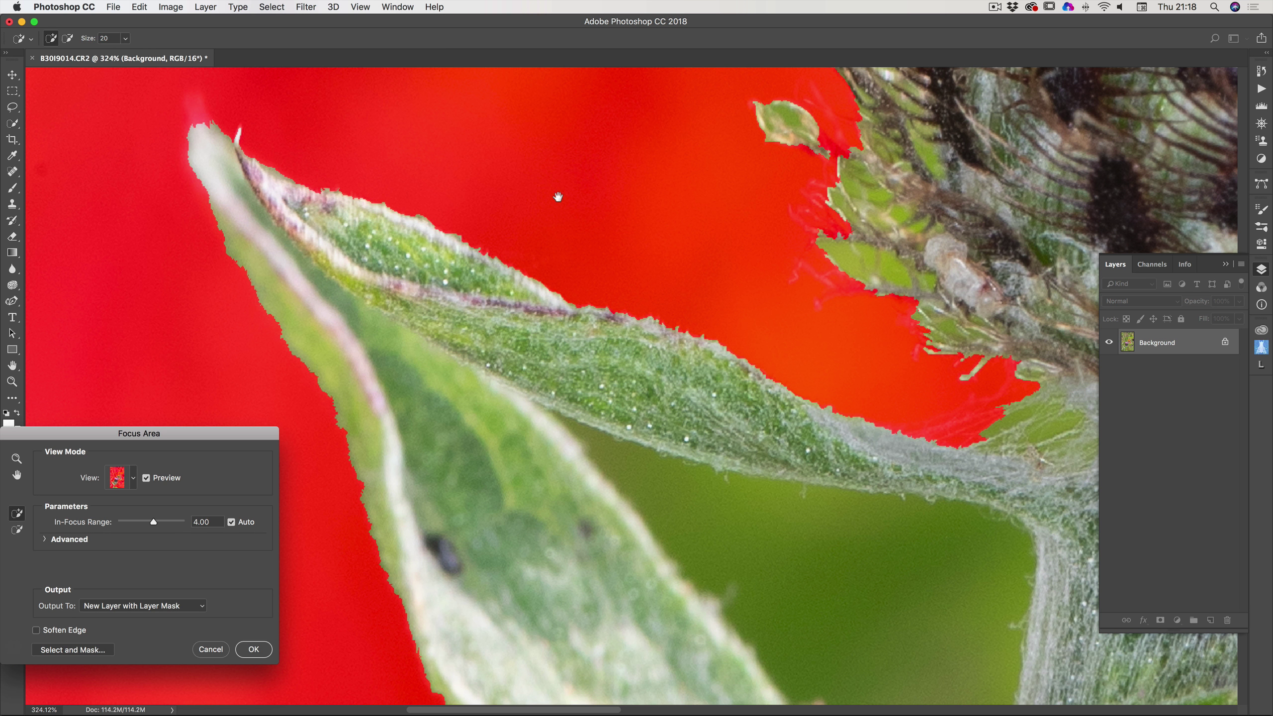
{"action": "left_click_drag", "start_coordinate": [404, 195], "coordinate": [580, 233]}
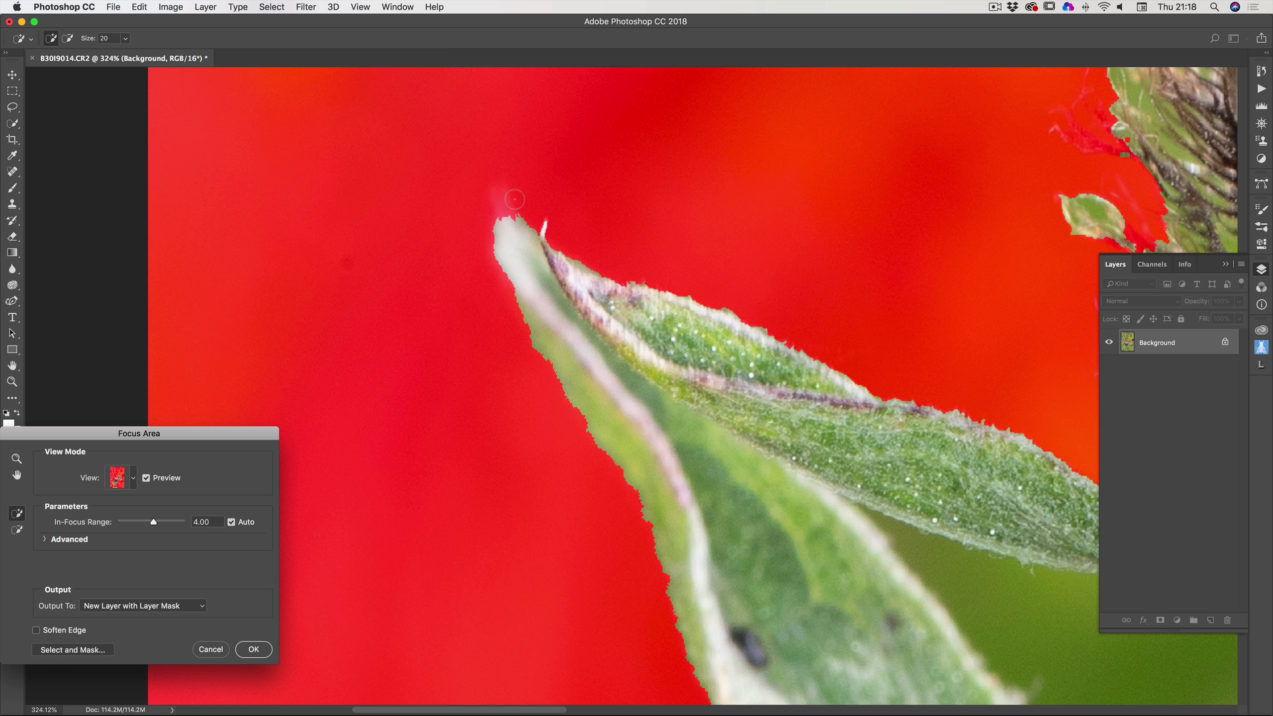
{"action": "left_click_drag", "start_coordinate": [503, 197], "coordinate": [506, 226]}
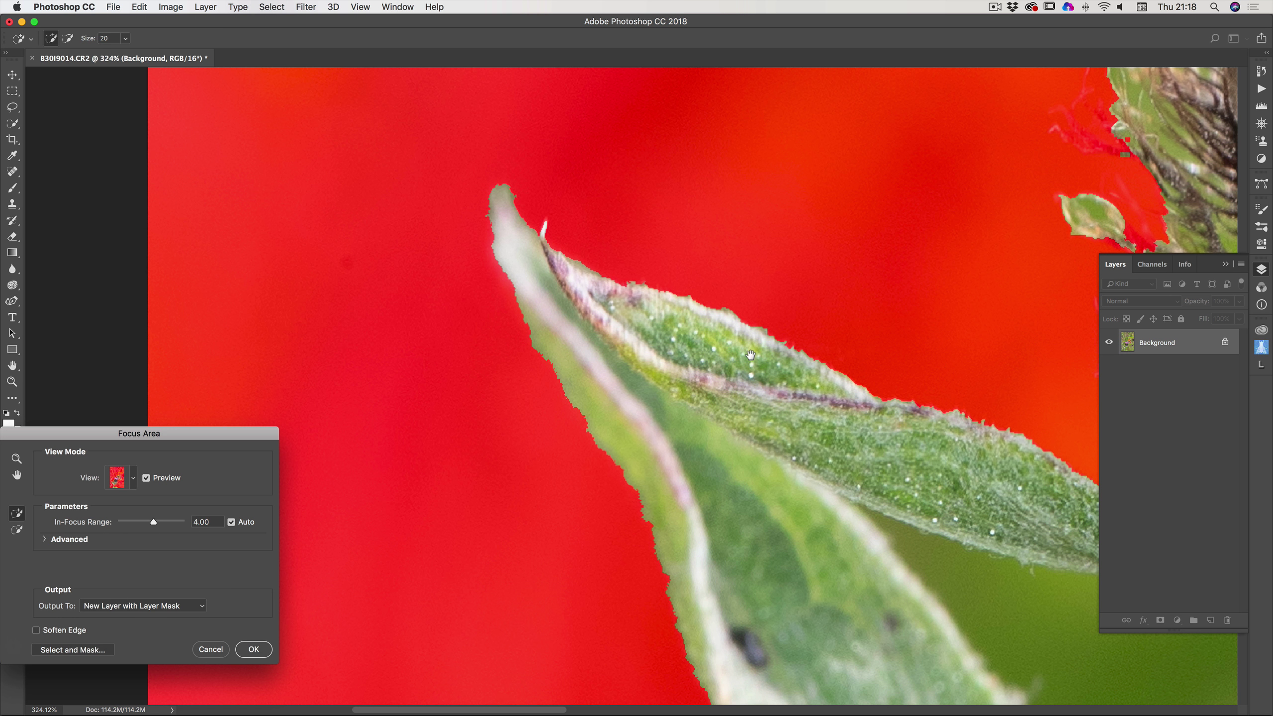
{"action": "scroll", "coordinate": [552, 253], "scroll_direction": "right", "scroll_amount": 10}
{"action": "scroll", "coordinate": [551, 253], "scroll_direction": "down", "scroll_amount": 6}
{"action": "scroll", "coordinate": [581, 260], "scroll_direction": "right", "scroll_amount": 3}
{"action": "scroll", "coordinate": [581, 260], "scroll_direction": "down", "scroll_amount": 2}
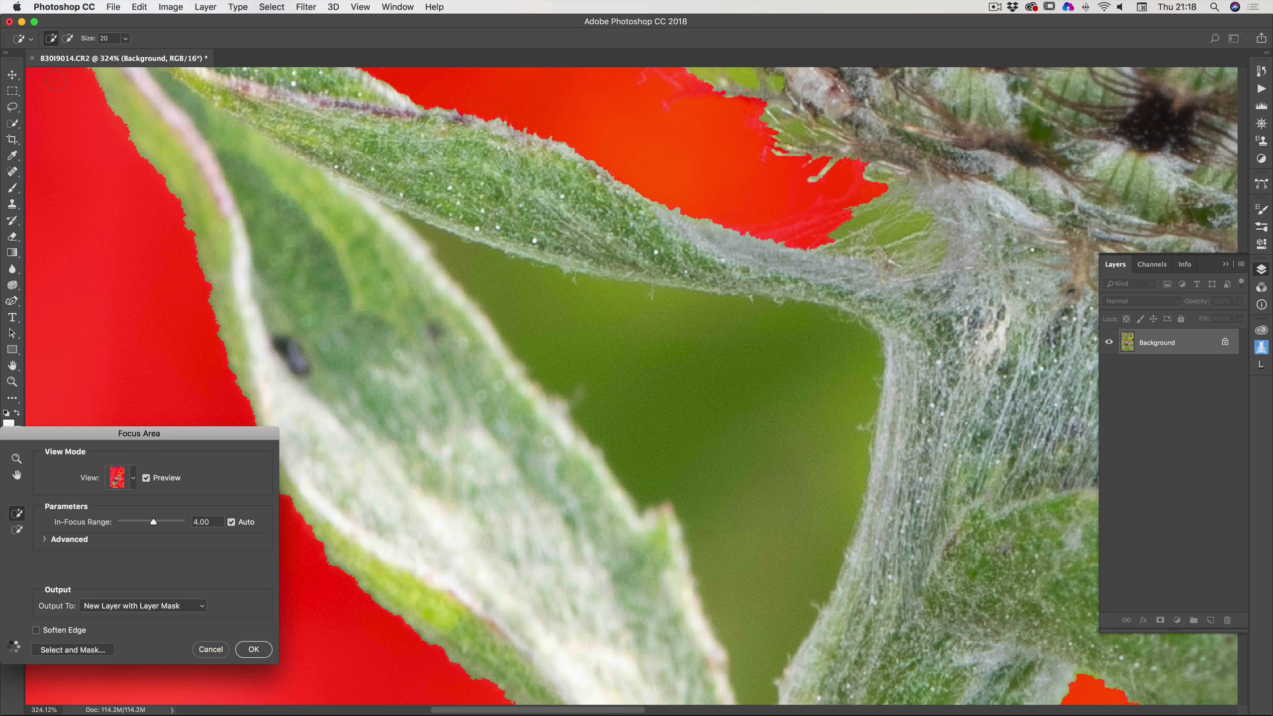
- Subtract the green background gap between the thistle leaf and stem
{"action": "left_click", "coordinate": [68, 38]}
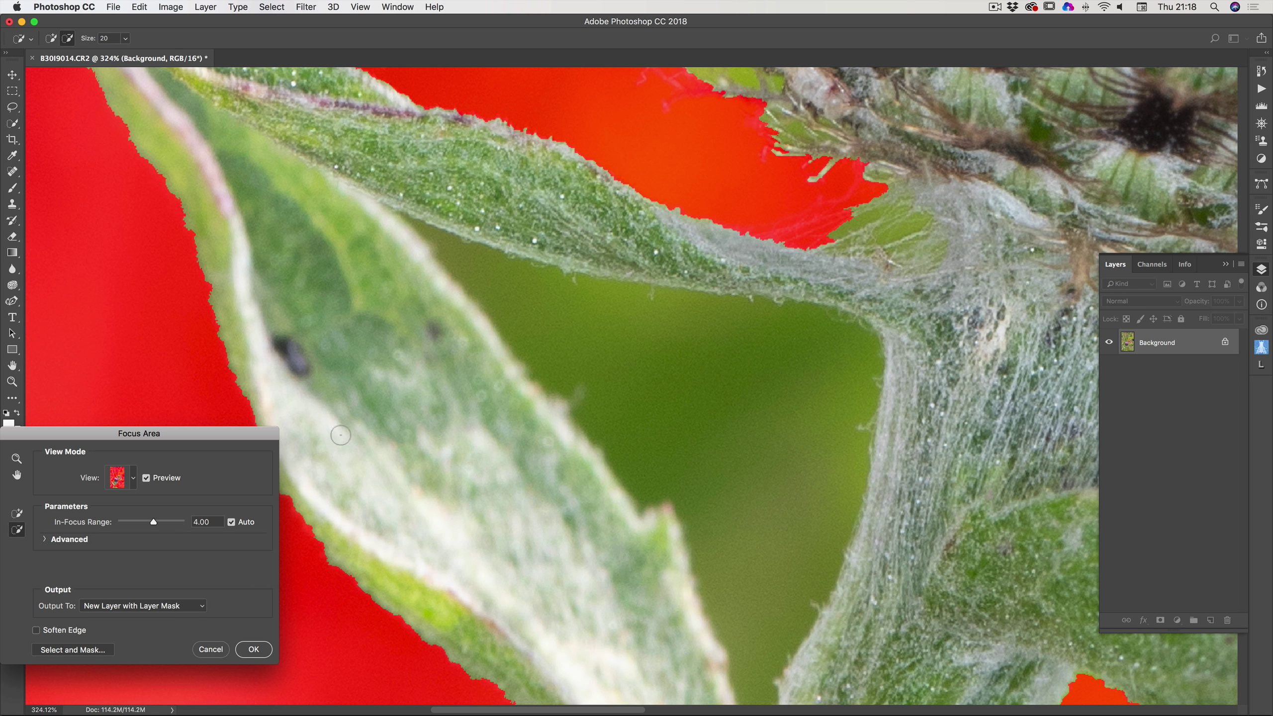
{"action": "mouse_move", "coordinate": [587, 346]}
{"action": "left_mouse_down"}
{"action": "mouse_move", "coordinate": [758, 388]}
{"action": "mouse_move", "coordinate": [800, 380]}
{"action": "mouse_move", "coordinate": [817, 358]}
{"action": "mouse_move", "coordinate": [804, 483]}
{"action": "mouse_move", "coordinate": [759, 556]}
{"action": "mouse_move", "coordinate": [623, 376]}
{"action": "mouse_move", "coordinate": [466, 271]}
{"action": "left_mouse_up"}
{"action": "left_click_drag", "start_coordinate": [762, 356], "coordinate": [327, 340]}
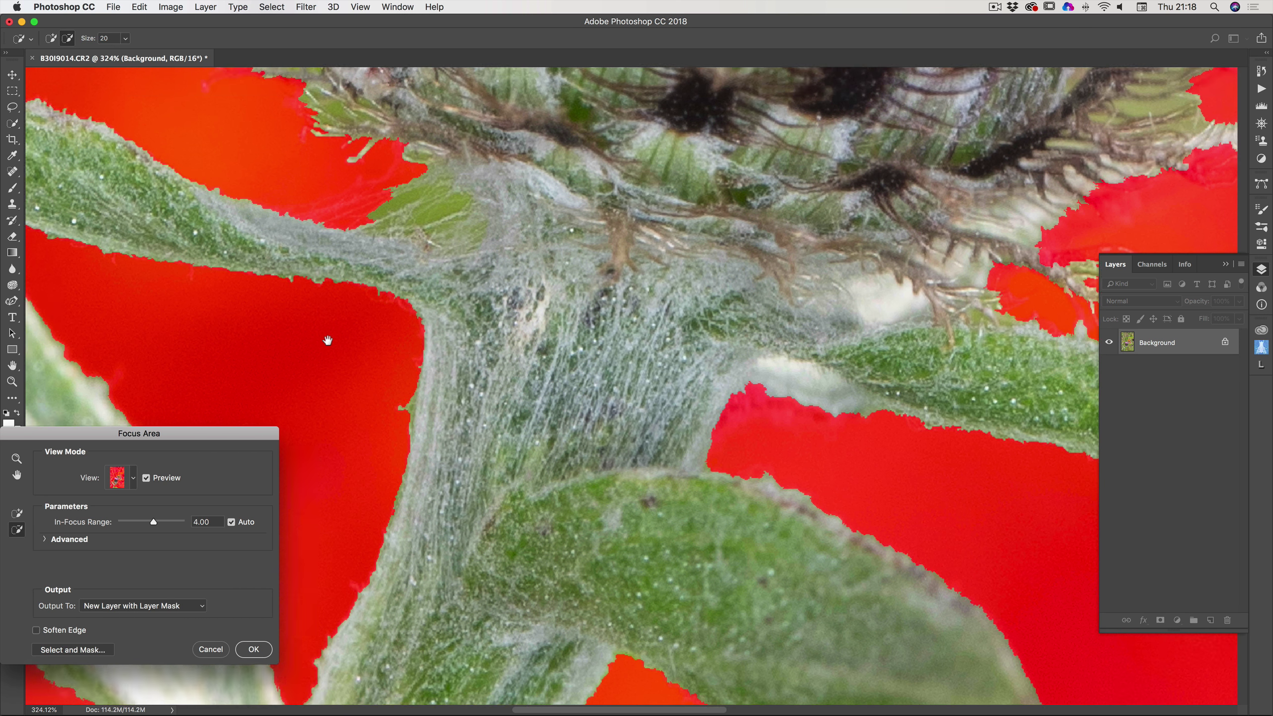
{"action": "scroll", "coordinate": [328, 341], "scroll_direction": "down", "scroll_amount": 10}
{"action": "scroll", "coordinate": [328, 340], "scroll_direction": "right", "scroll_amount": 5}
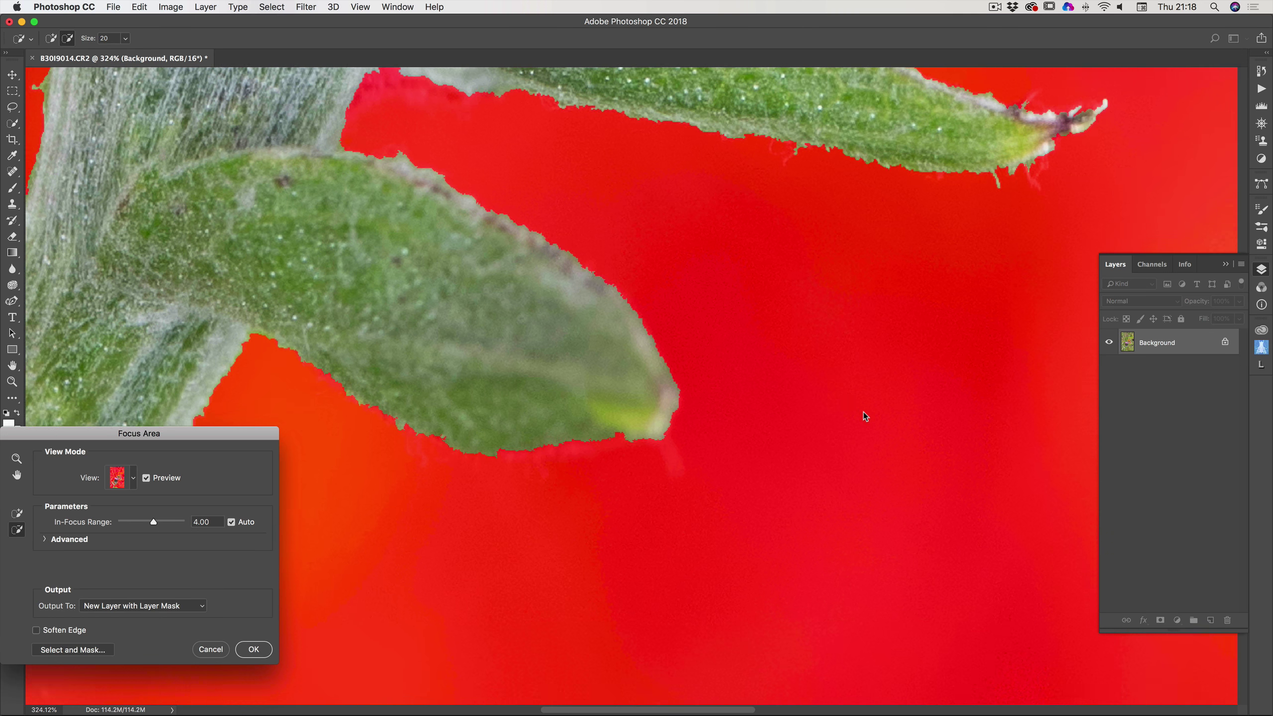
{"action": "scroll", "coordinate": [866, 417], "scroll_direction": "down", "scroll_amount": 10}
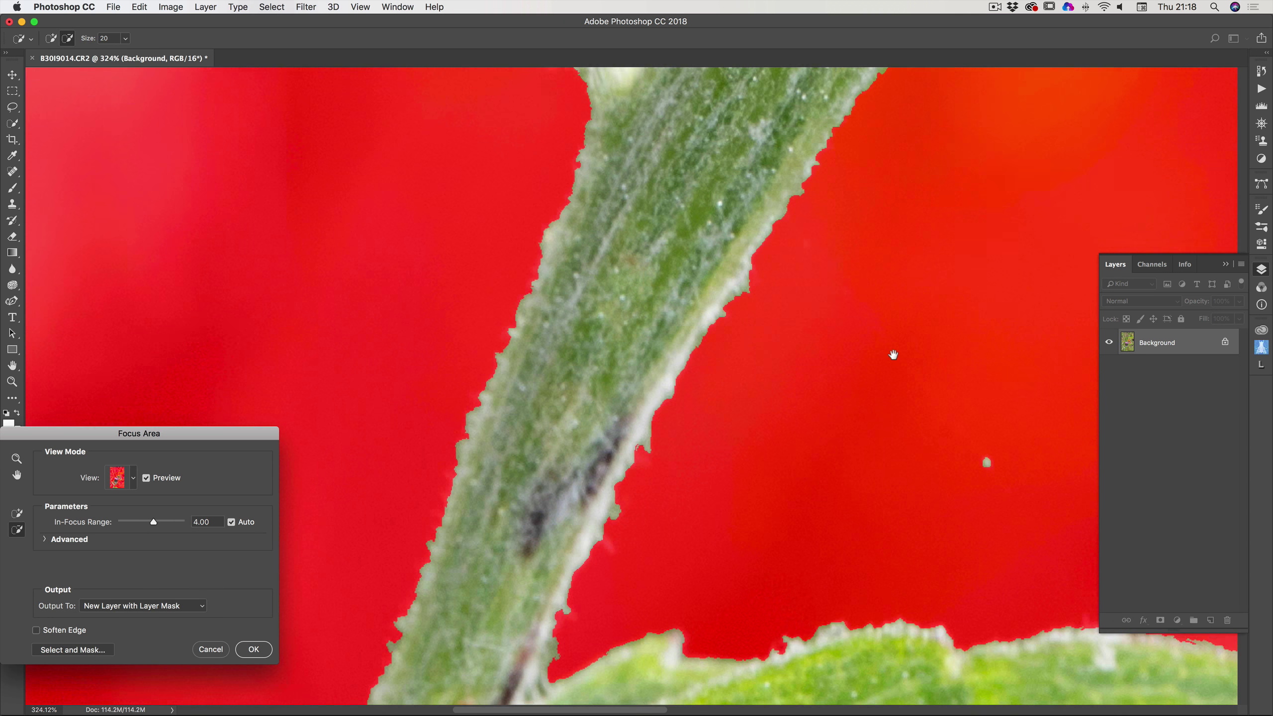
{"action": "scroll", "coordinate": [893, 354], "scroll_direction": "down", "scroll_amount": 10}
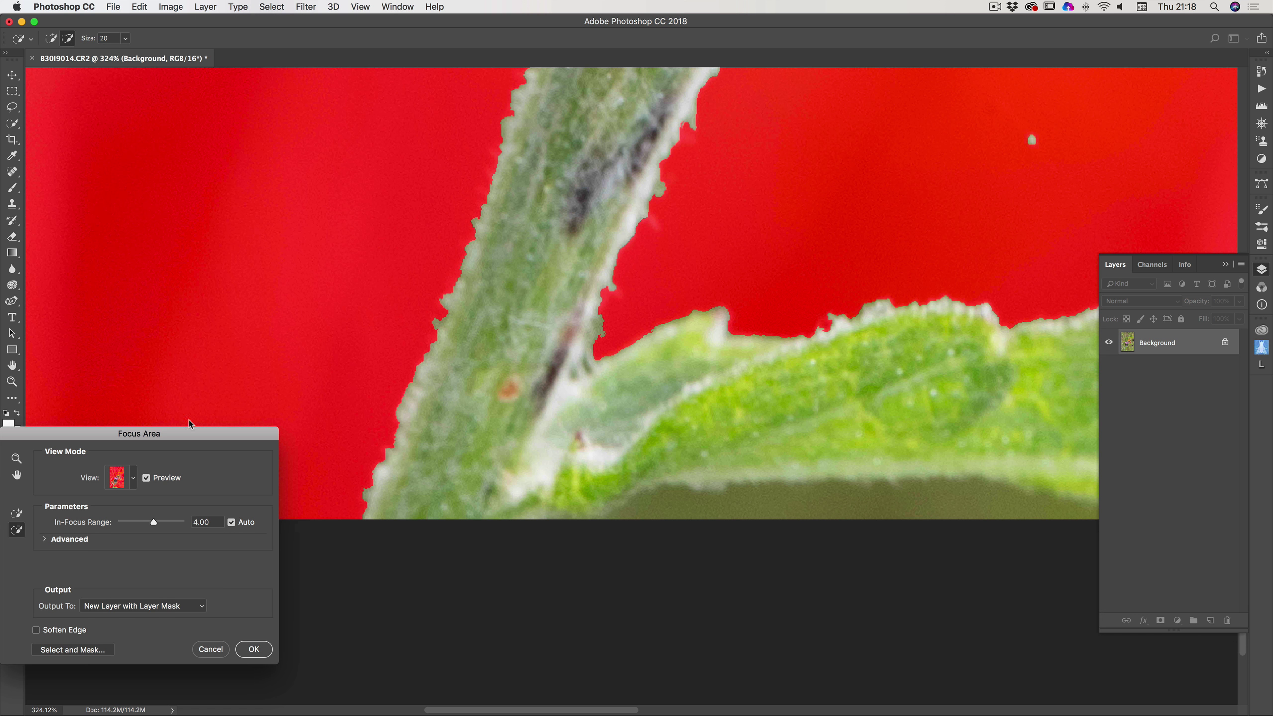
- Fit the image on screen, set Output To New Layer with Layer Mask, and accept the cutout
{"action": "double_click", "coordinate": [16, 476]}
{"action": "scroll", "coordinate": [704, 372], "scroll_direction": "down", "scroll_amount": 1}
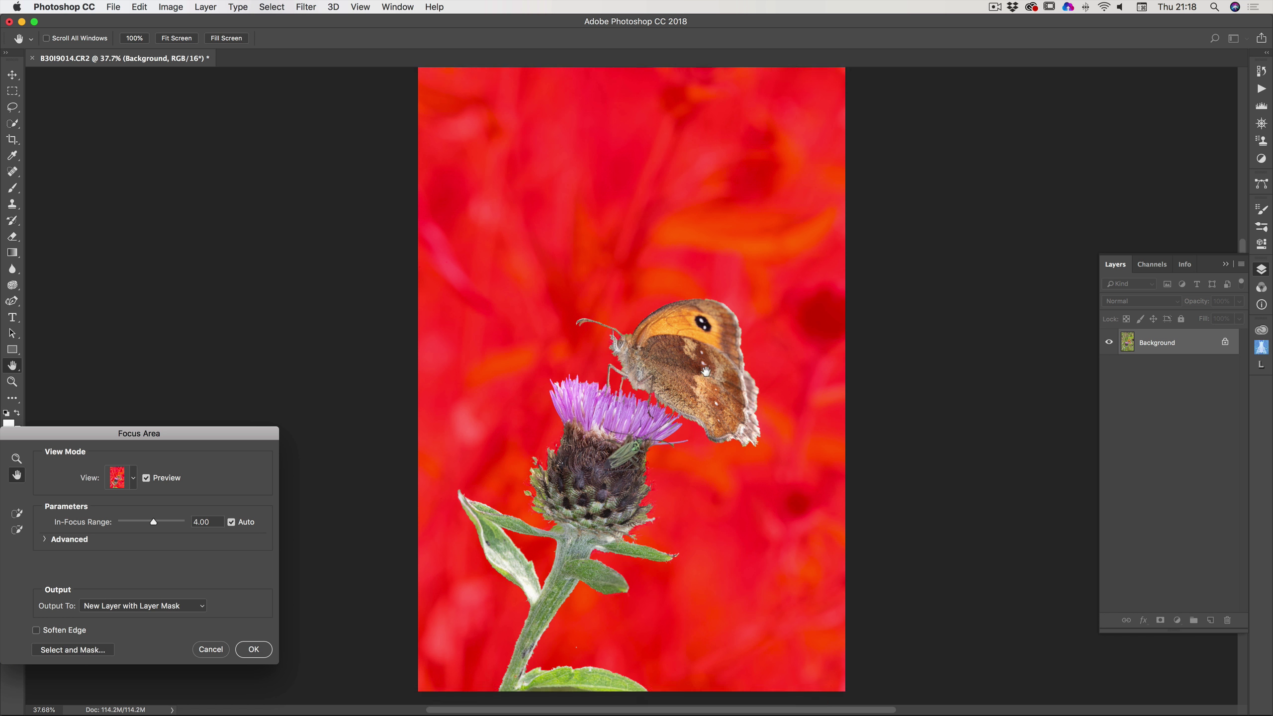
{"action": "scroll", "coordinate": [758, 381], "scroll_direction": "down", "scroll_amount": 3}
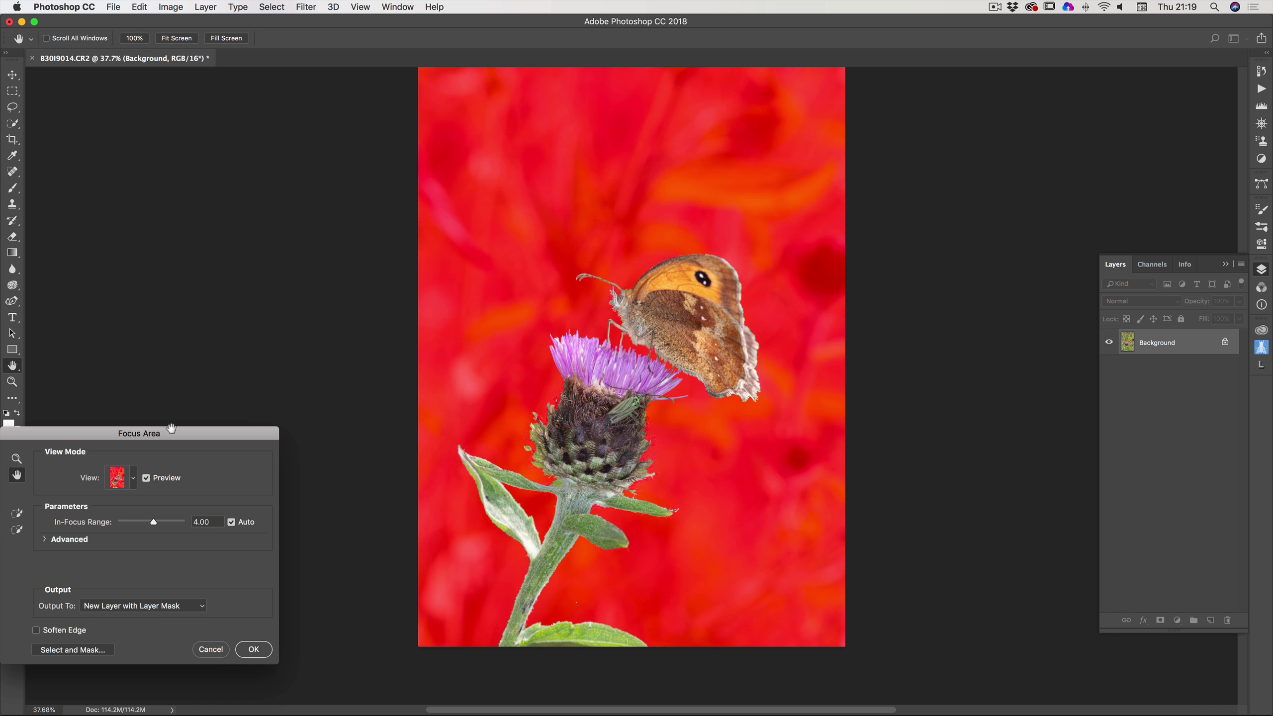
{"action": "left_click_drag", "start_coordinate": [190, 436], "coordinate": [307, 288]}
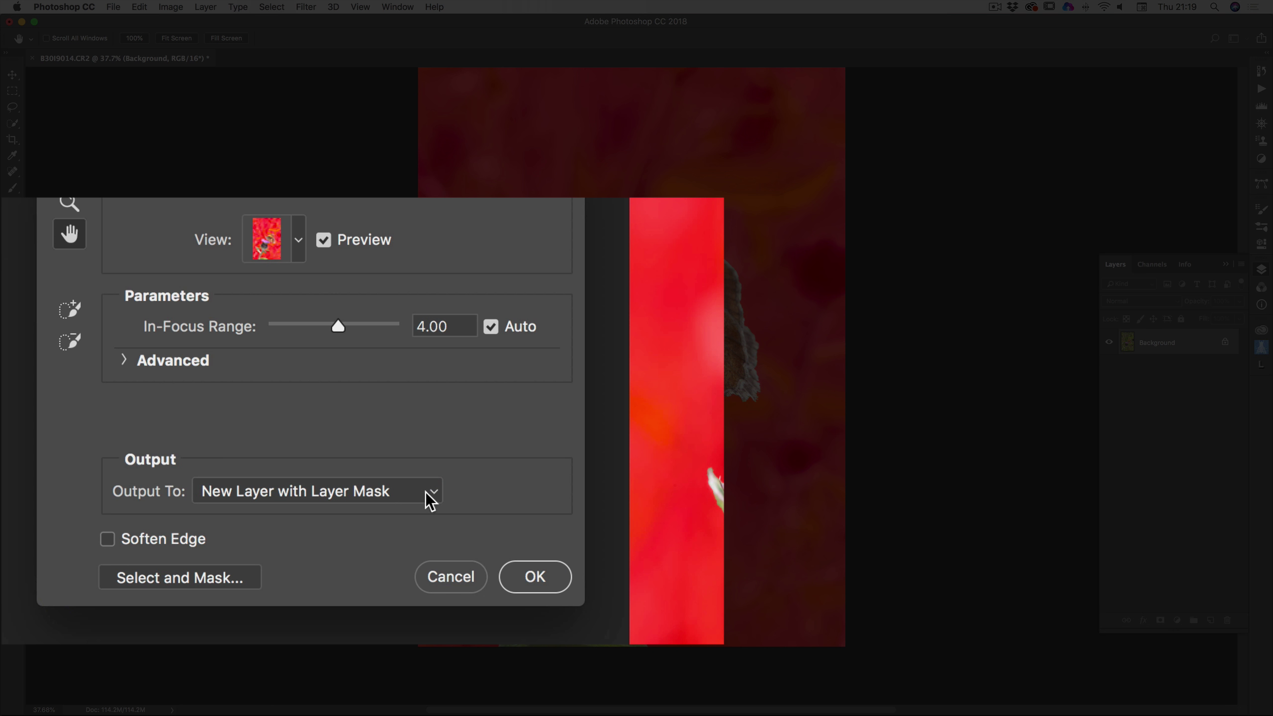
{"action": "left_click", "coordinate": [435, 496]}
{"action": "left_click", "coordinate": [265, 489]}
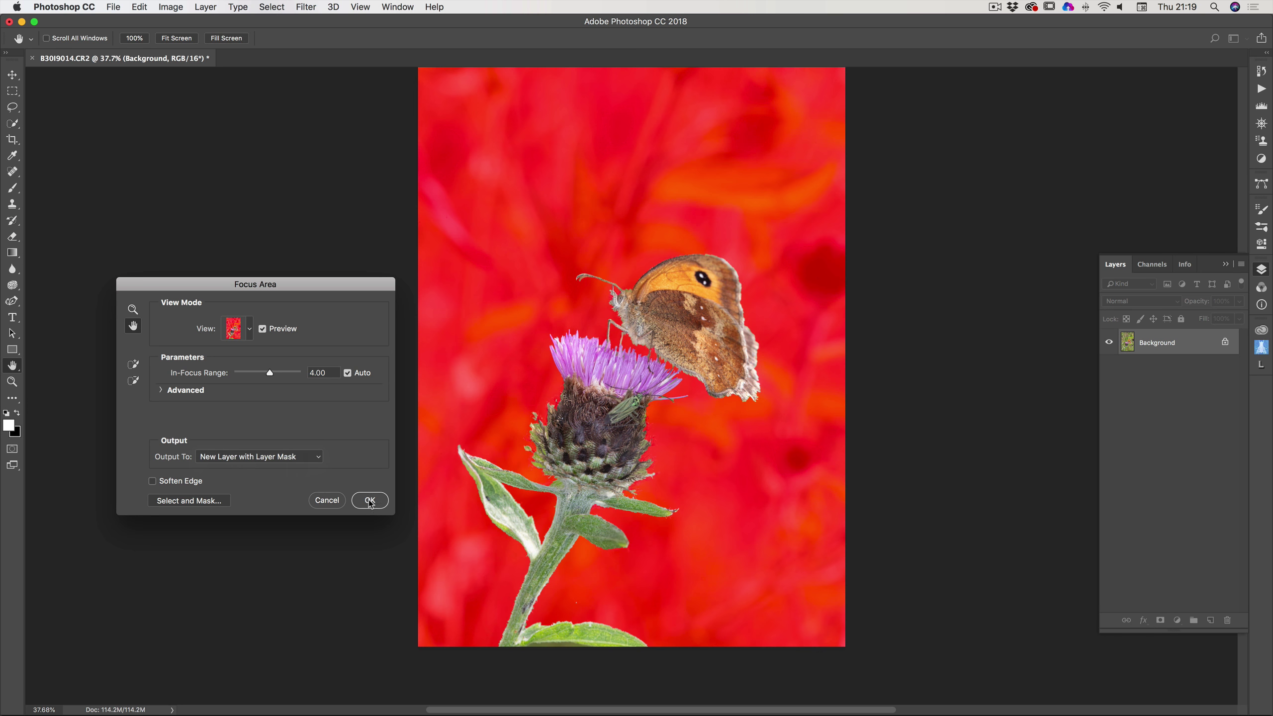
{"action": "left_click", "coordinate": [366, 501]}
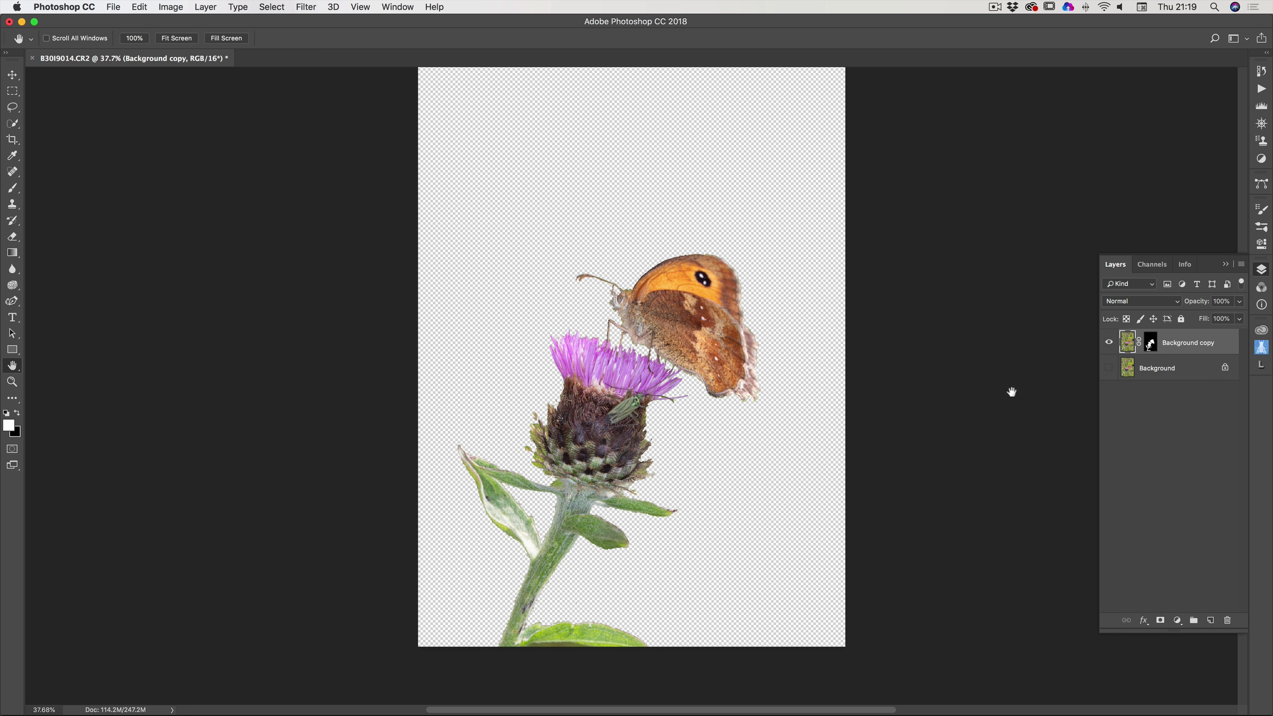
- Zoom in to about 86% on the cutout butterfly and thistle, scrolling around to inspect its edges
{"action": "left_click", "coordinate": [11, 381]}
{"action": "left_click_drag", "start_coordinate": [752, 385], "coordinate": [720, 306]}
{"action": "scroll", "coordinate": [632, 283], "scroll_direction": "up", "scroll_amount": 3}
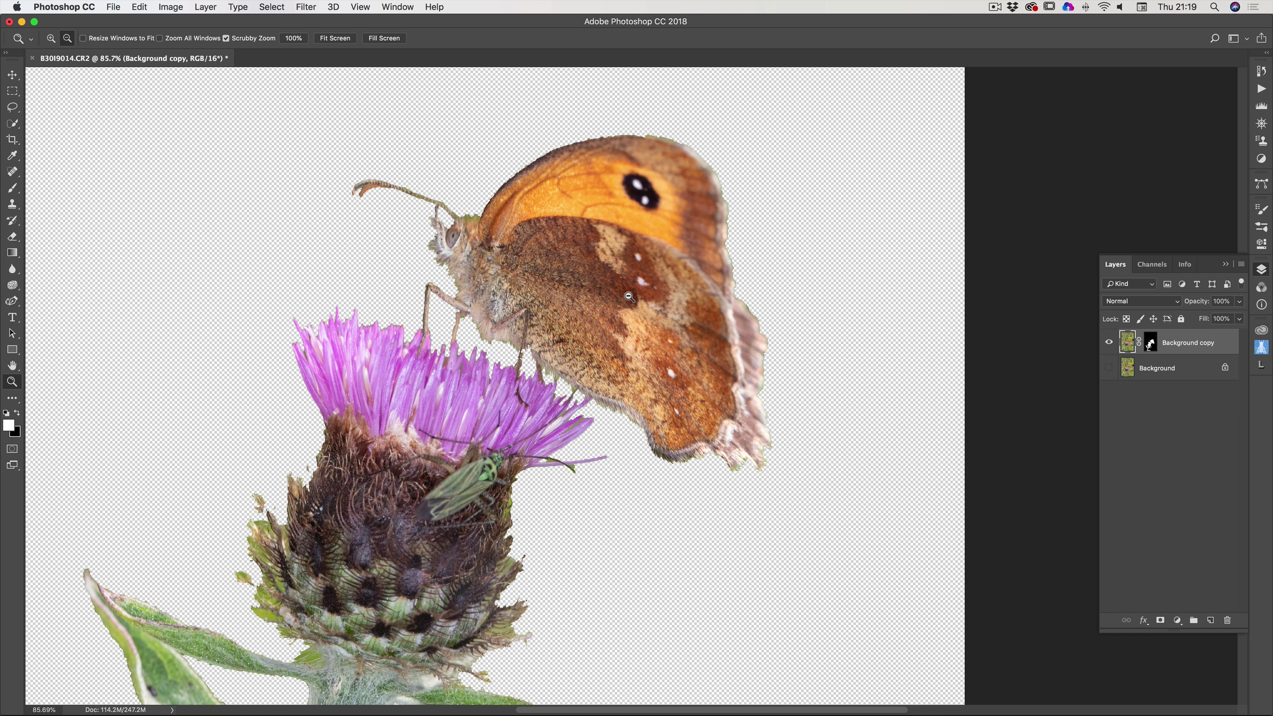
{"action": "scroll", "coordinate": [630, 297], "scroll_direction": "down", "scroll_amount": 5}
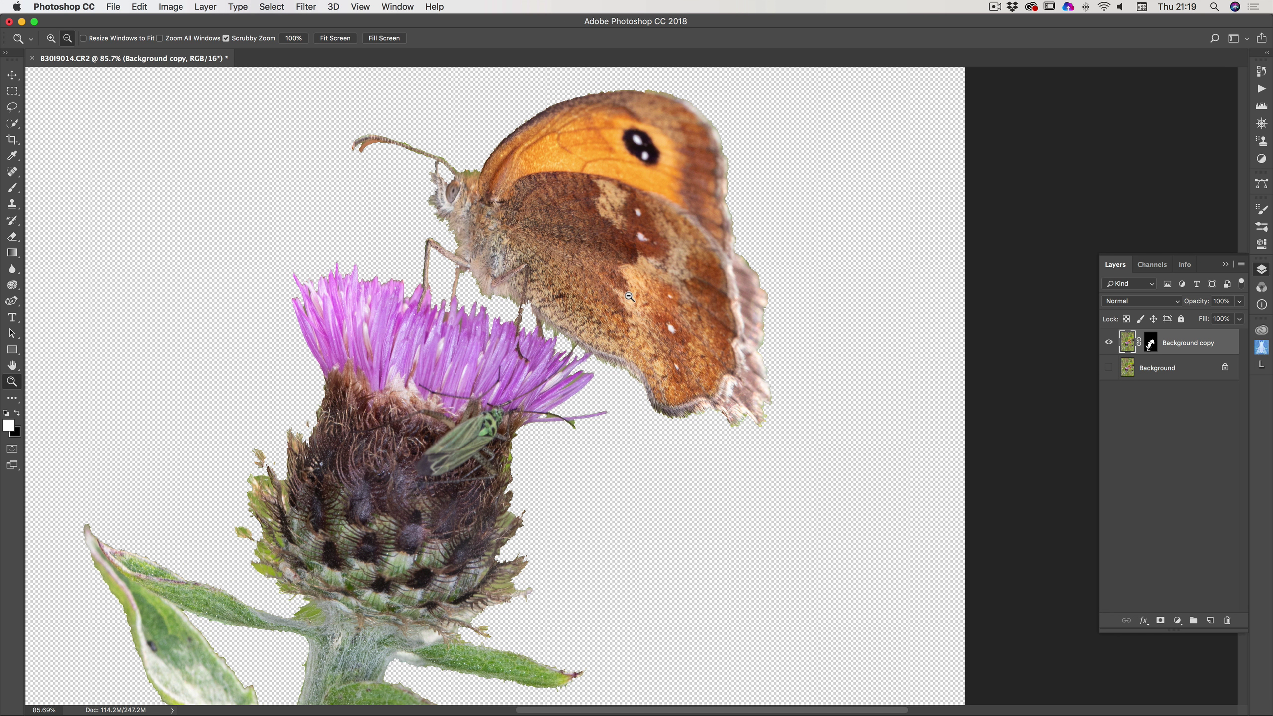
{"action": "scroll", "coordinate": [629, 296], "scroll_direction": "down", "scroll_amount": 7}
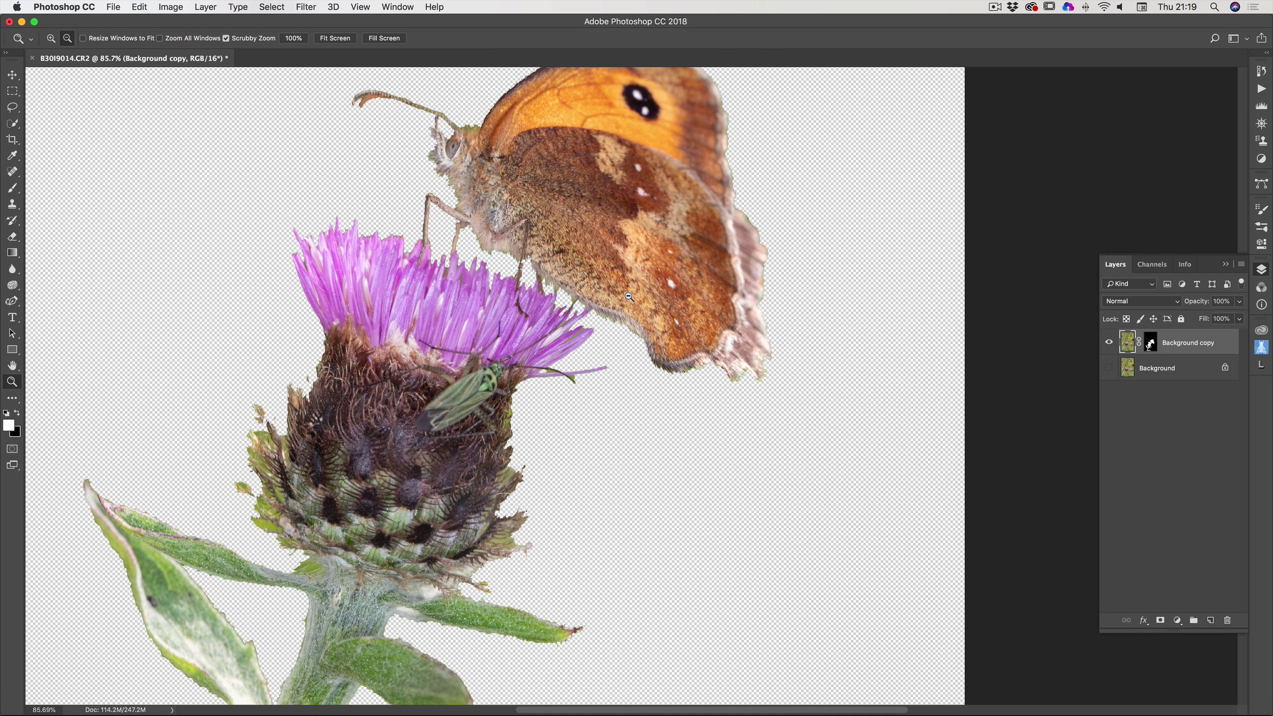
{"action": "scroll", "coordinate": [630, 296], "scroll_direction": "up", "scroll_amount": 15}
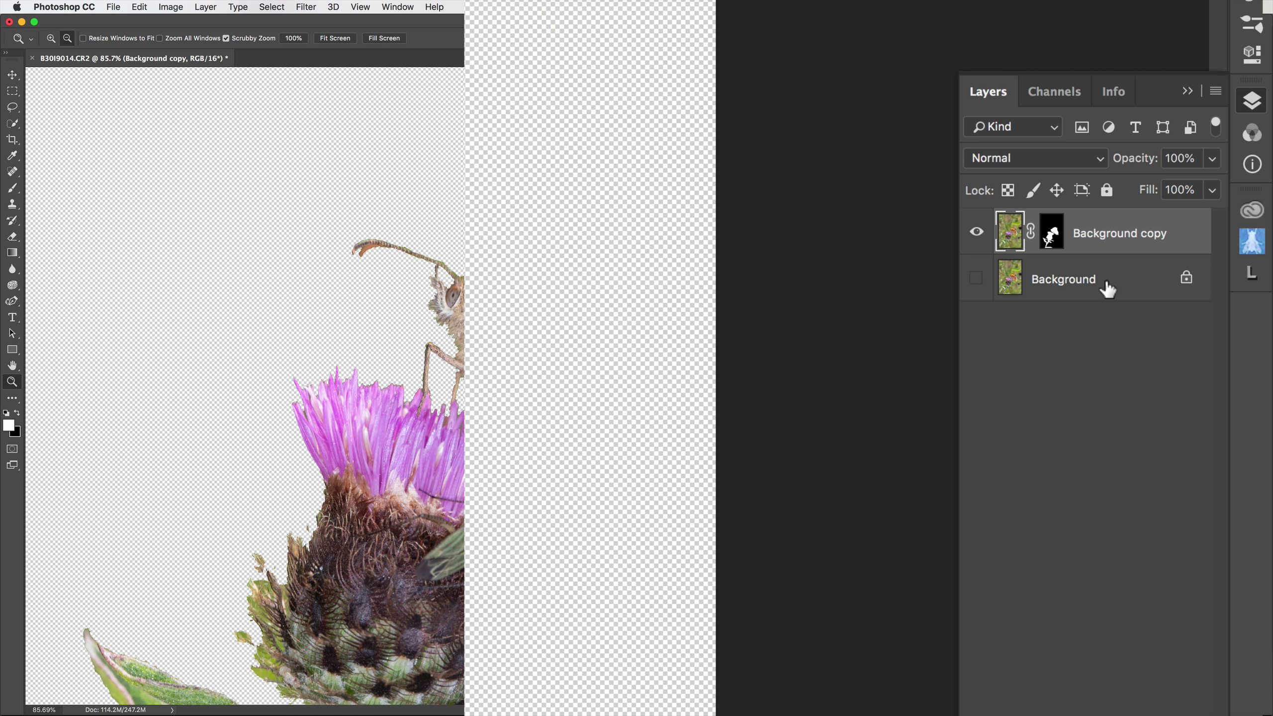
- Hide the butterfly cutout, show the original Background photo, and duplicate it as Background copy 2
{"action": "left_click", "coordinate": [975, 233]}
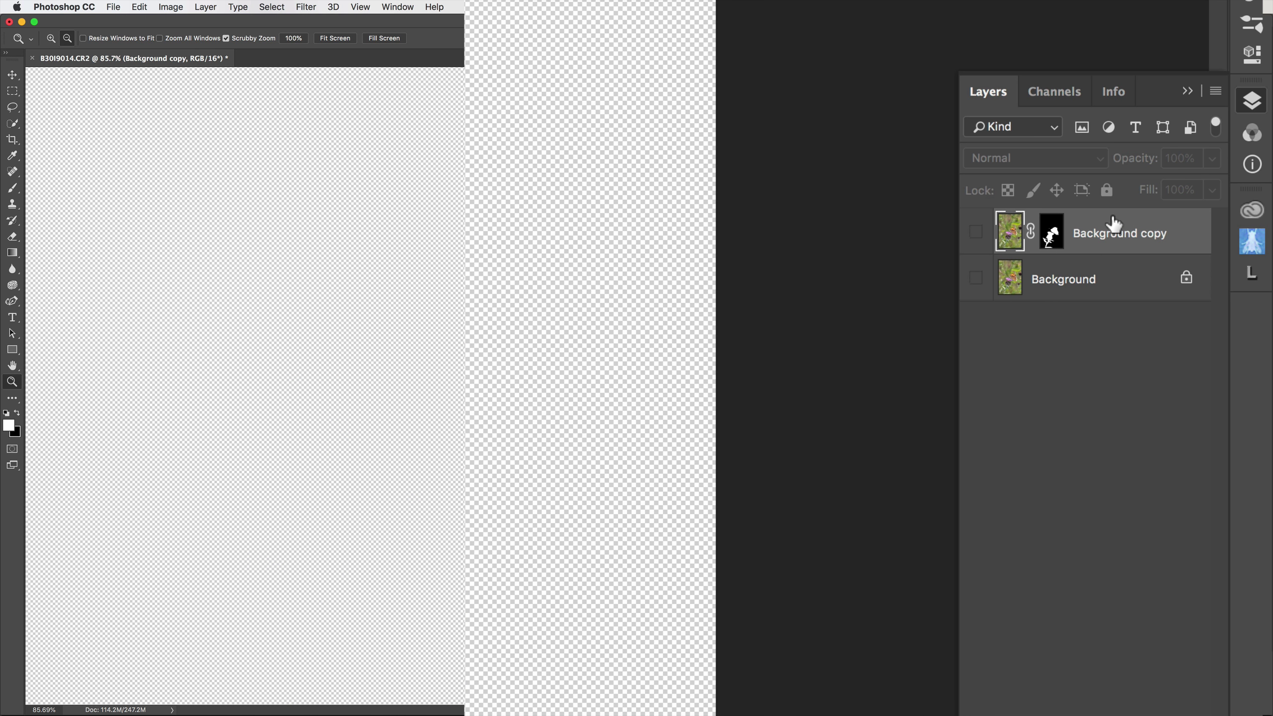
{"action": "left_click", "coordinate": [976, 278]}
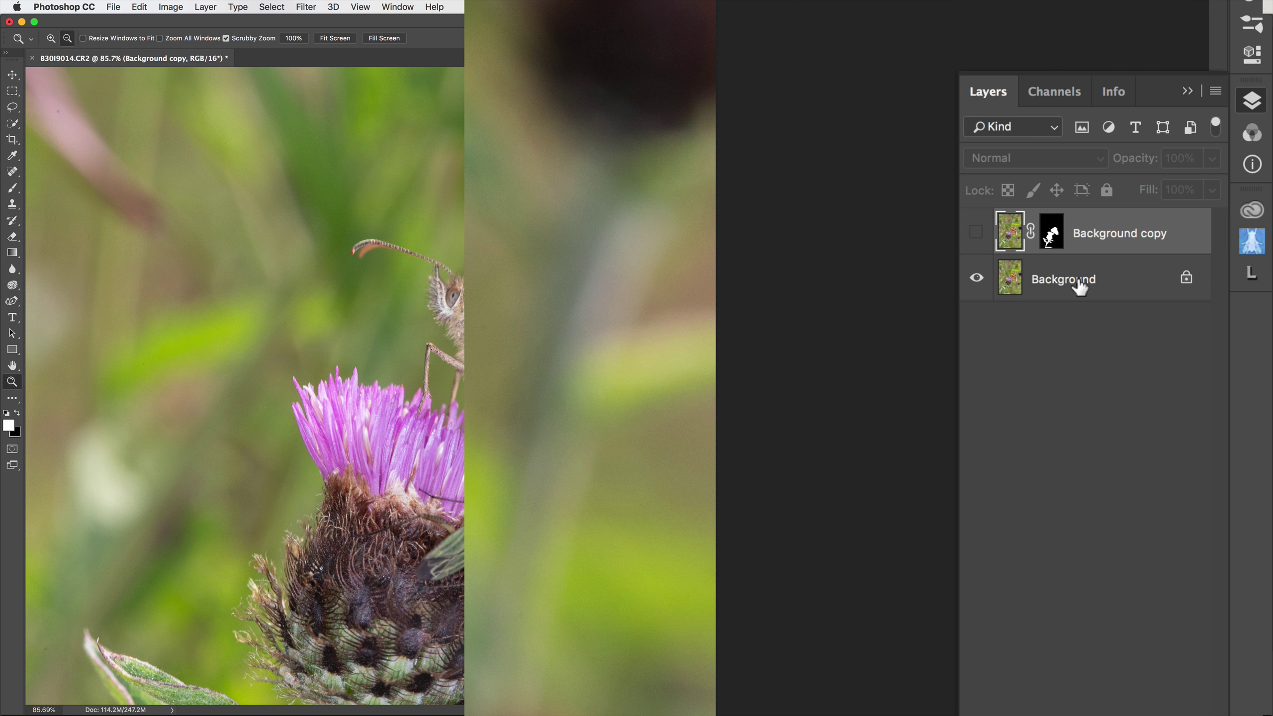
{"action": "left_click", "coordinate": [1079, 287]}
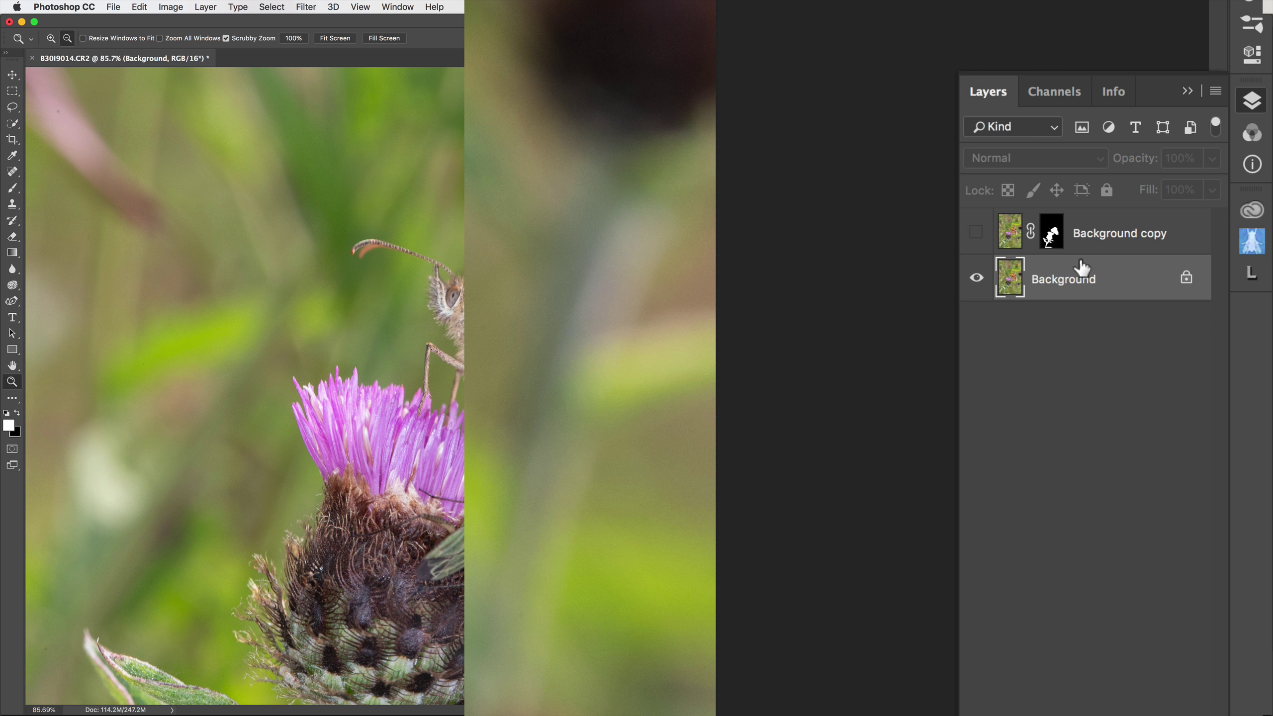
{"action": "right_click", "coordinate": [1063, 282]}
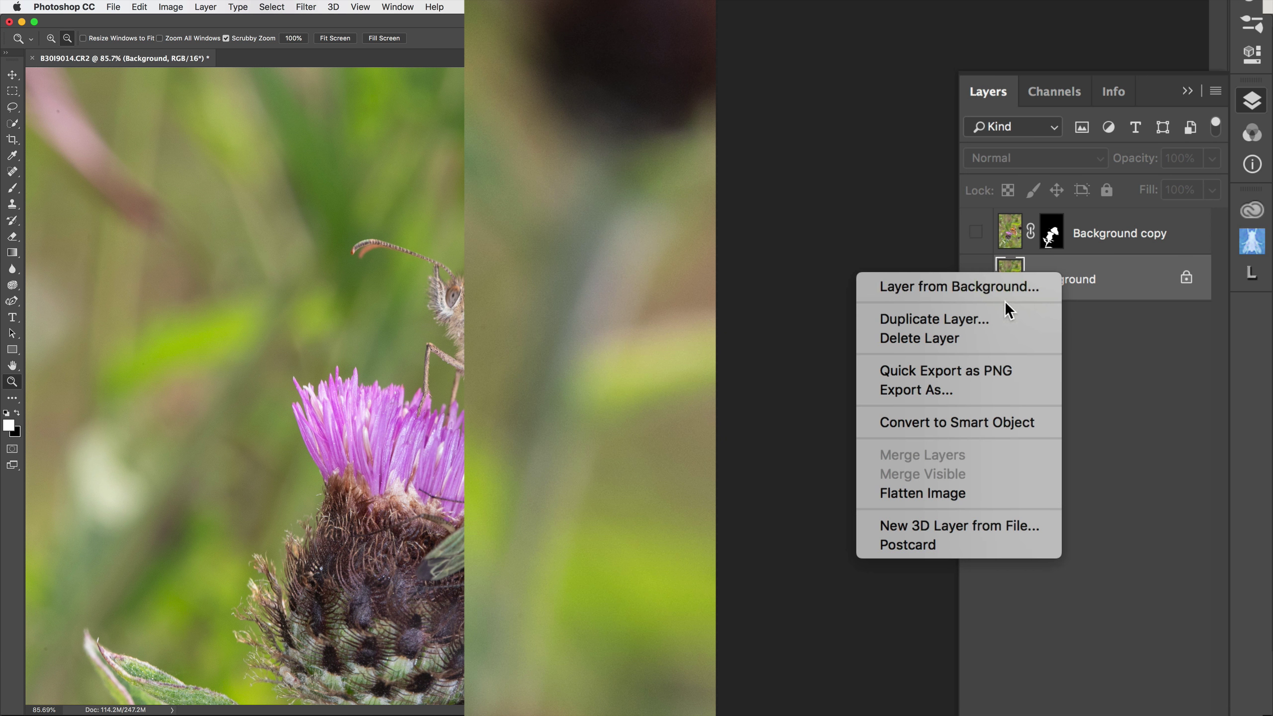
{"action": "left_click", "coordinate": [951, 318]}
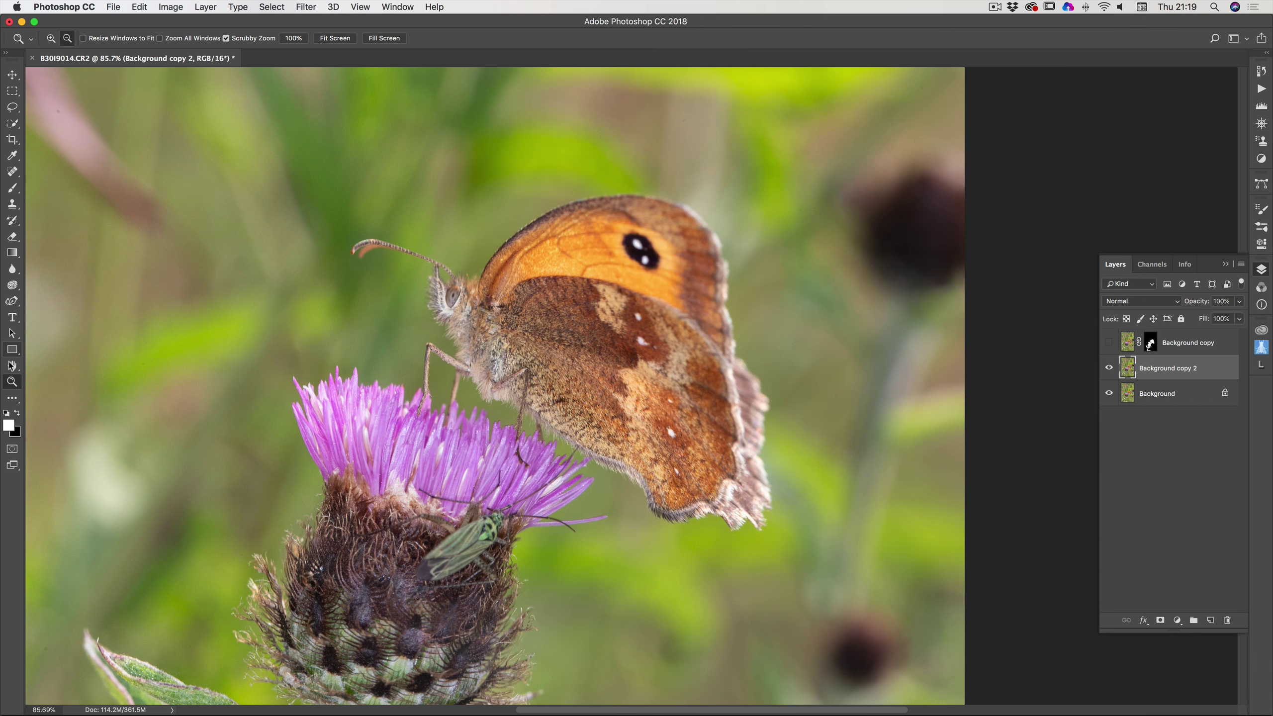
{"action": "double_click", "coordinate": [12, 367]}
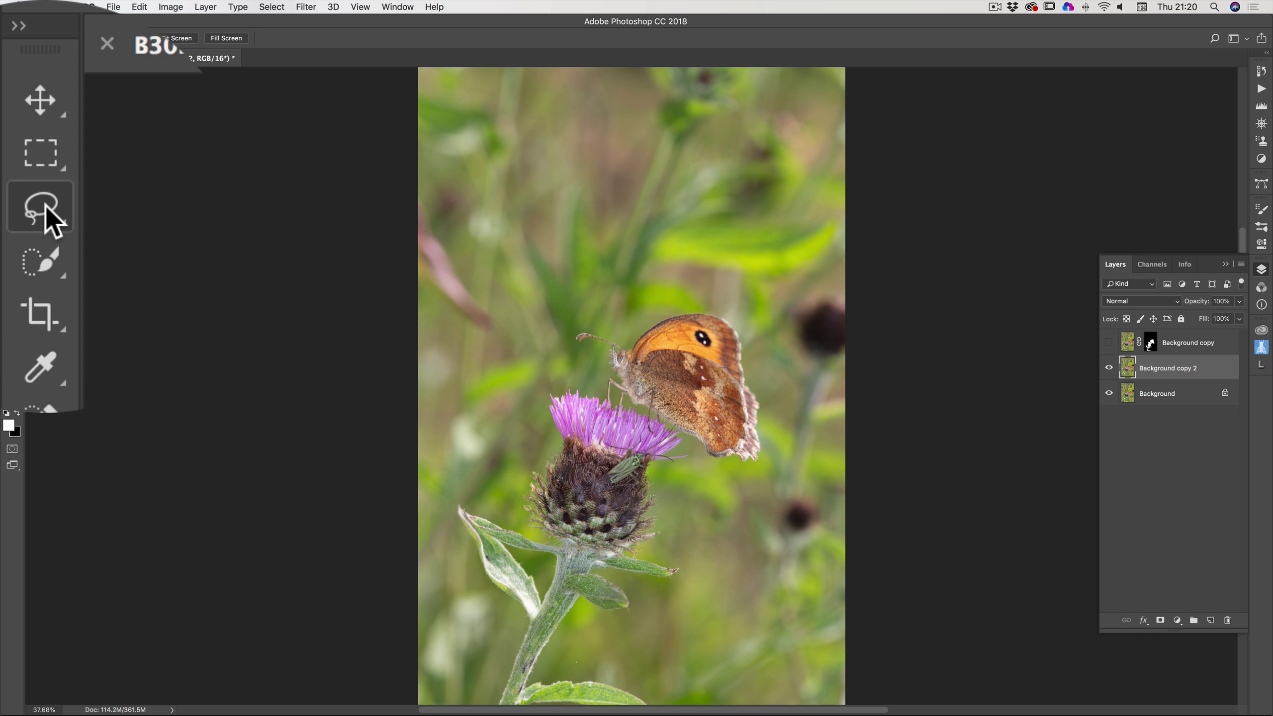
- Lasso loosely around the butterfly and thistle, discarding a first trial selection
{"action": "left_click", "coordinate": [12, 107]}
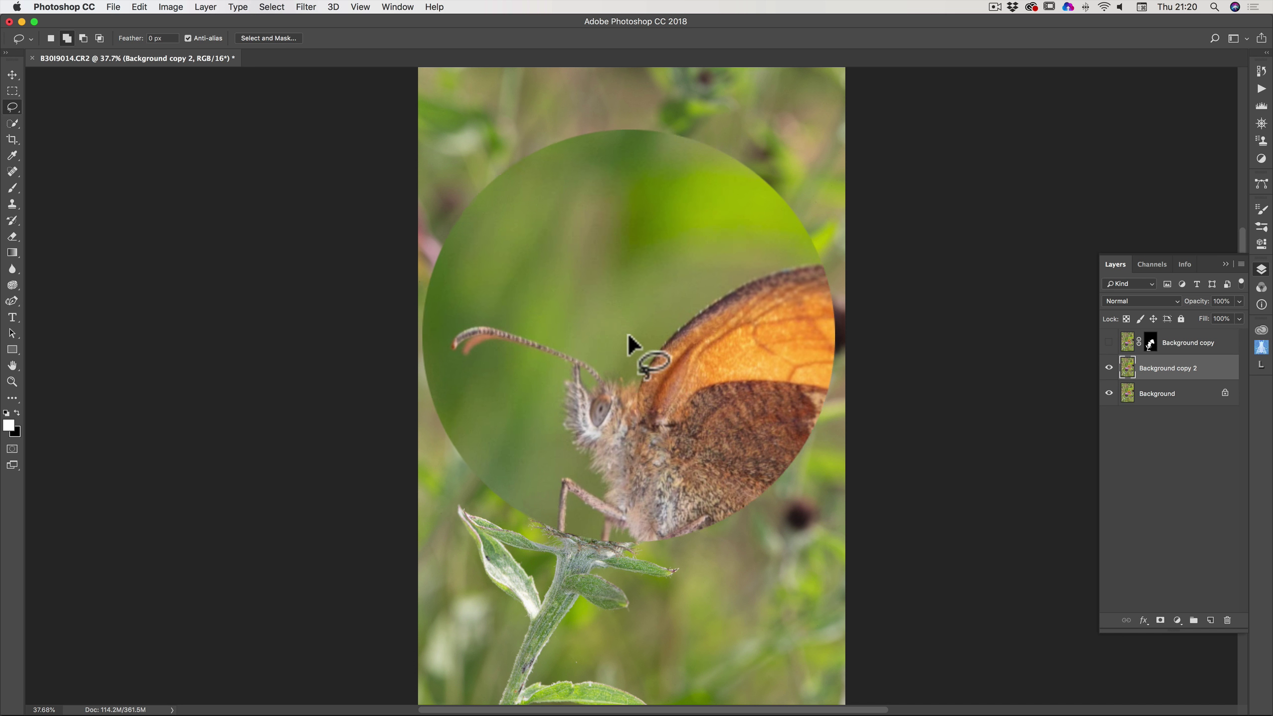
{"action": "mouse_move", "coordinate": [633, 344]}
{"action": "left_mouse_down"}
{"action": "mouse_move", "coordinate": [663, 314]}
{"action": "mouse_move", "coordinate": [736, 320]}
{"action": "left_mouse_up"}
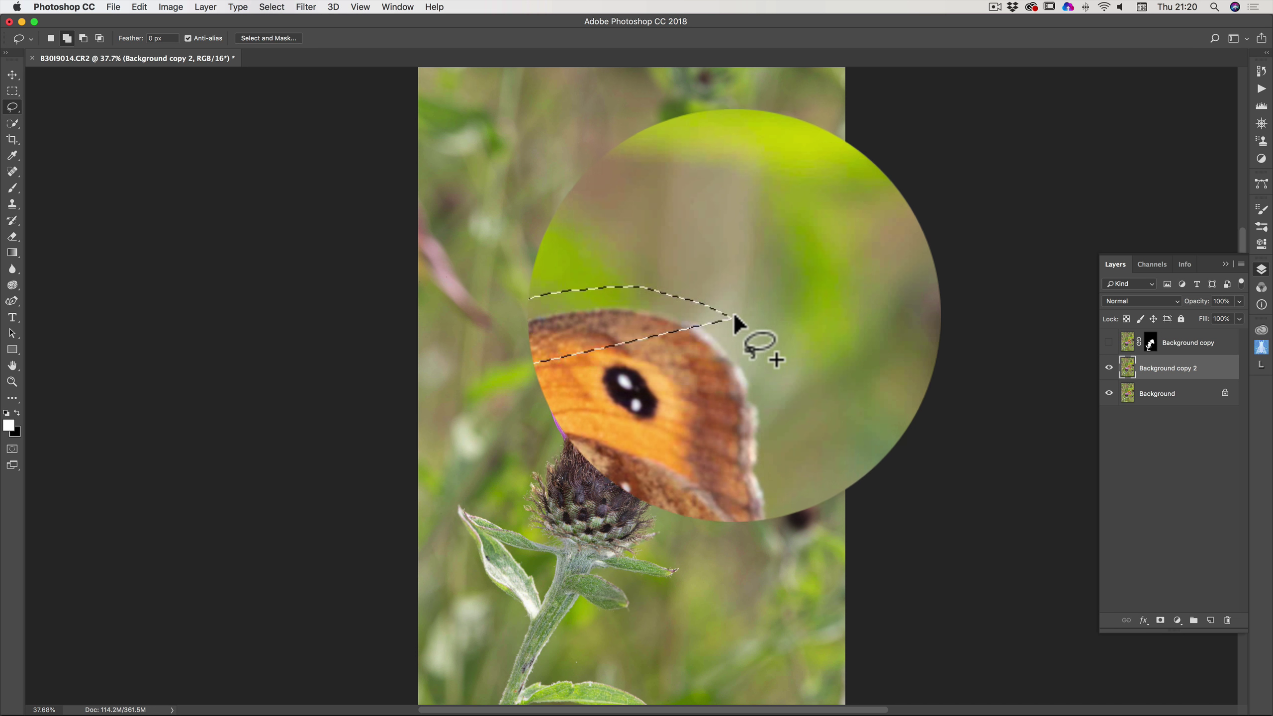
{"action": "right_click", "coordinate": [601, 201]}
{"action": "left_click", "coordinate": [623, 207]}
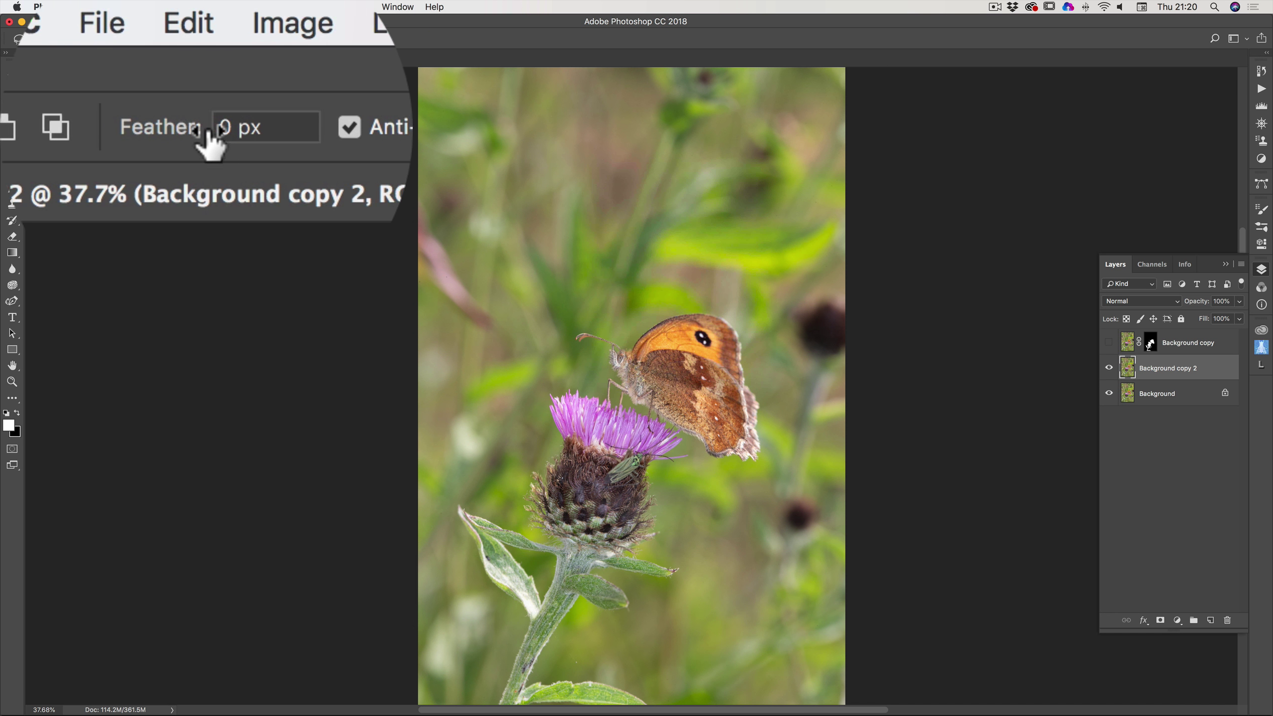
{"action": "mouse_move", "coordinate": [637, 334]}
{"action": "left_mouse_down"}
{"action": "mouse_move", "coordinate": [691, 313]}
{"action": "mouse_move", "coordinate": [744, 326]}
{"action": "mouse_move", "coordinate": [767, 407]}
{"action": "mouse_move", "coordinate": [760, 440]}
{"action": "left_mouse_up"}
{"action": "mouse_move", "coordinate": [761, 442]}
{"action": "left_mouse_down"}
{"action": "mouse_move", "coordinate": [758, 468]}
{"action": "mouse_move", "coordinate": [737, 476]}
{"action": "mouse_move", "coordinate": [692, 450]}
{"action": "mouse_move", "coordinate": [697, 462]}
{"action": "mouse_move", "coordinate": [663, 474]}
{"action": "mouse_move", "coordinate": [673, 509]}
{"action": "mouse_move", "coordinate": [690, 508]}
{"action": "mouse_move", "coordinate": [558, 509]}
{"action": "mouse_move", "coordinate": [542, 530]}
{"action": "mouse_move", "coordinate": [541, 551]}
{"action": "mouse_move", "coordinate": [633, 600]}
{"action": "mouse_move", "coordinate": [654, 634]}
{"action": "mouse_move", "coordinate": [649, 709]}
{"action": "mouse_move", "coordinate": [478, 709]}
{"action": "mouse_move", "coordinate": [512, 509]}
{"action": "mouse_move", "coordinate": [445, 508]}
{"action": "mouse_move", "coordinate": [529, 509]}
{"action": "mouse_move", "coordinate": [510, 503]}
{"action": "mouse_move", "coordinate": [528, 456]}
{"action": "mouse_move", "coordinate": [551, 440]}
{"action": "mouse_move", "coordinate": [543, 379]}
{"action": "mouse_move", "coordinate": [569, 336]}
{"action": "mouse_move", "coordinate": [633, 331]}
{"action": "left_mouse_up"}
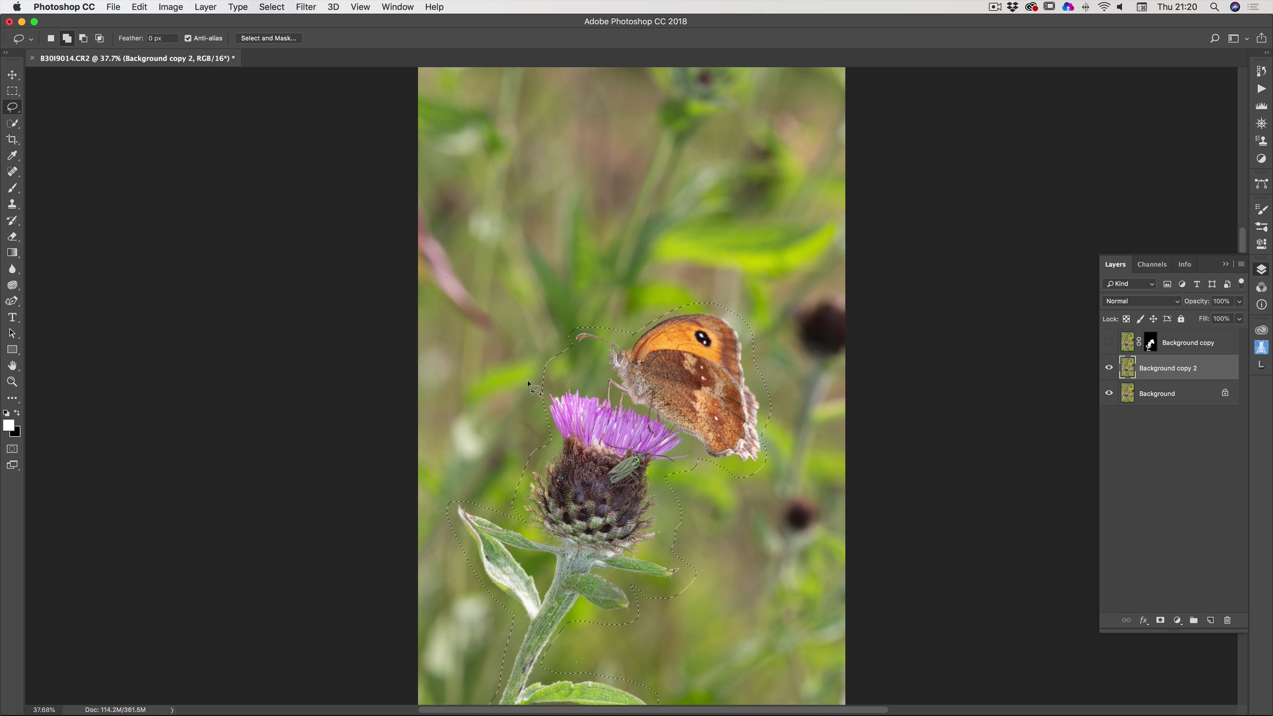
- Subtract areas near the antenna and around the thistle leaf from the selection
{"action": "left_click", "coordinate": [83, 40]}
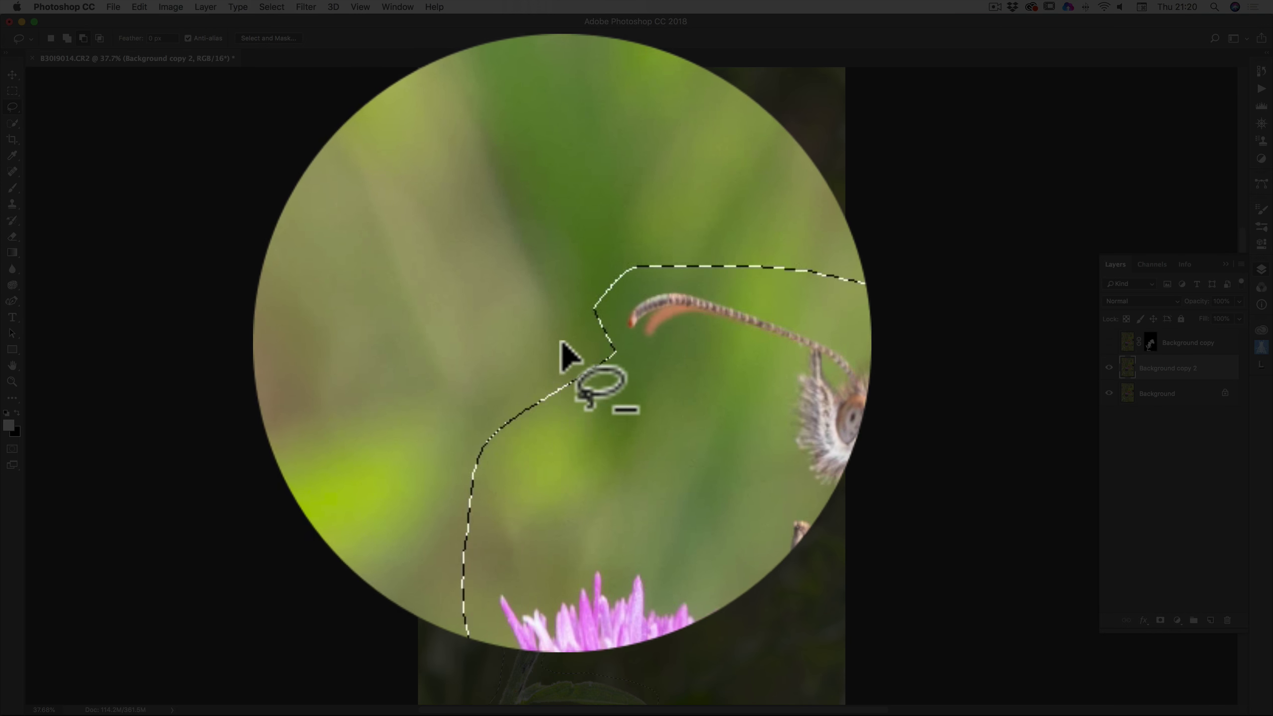
{"action": "mouse_move", "coordinate": [574, 344]}
{"action": "left_mouse_down"}
{"action": "mouse_move", "coordinate": [604, 359]}
{"action": "mouse_move", "coordinate": [597, 381]}
{"action": "mouse_move", "coordinate": [527, 387]}
{"action": "mouse_move", "coordinate": [530, 335]}
{"action": "left_mouse_up"}
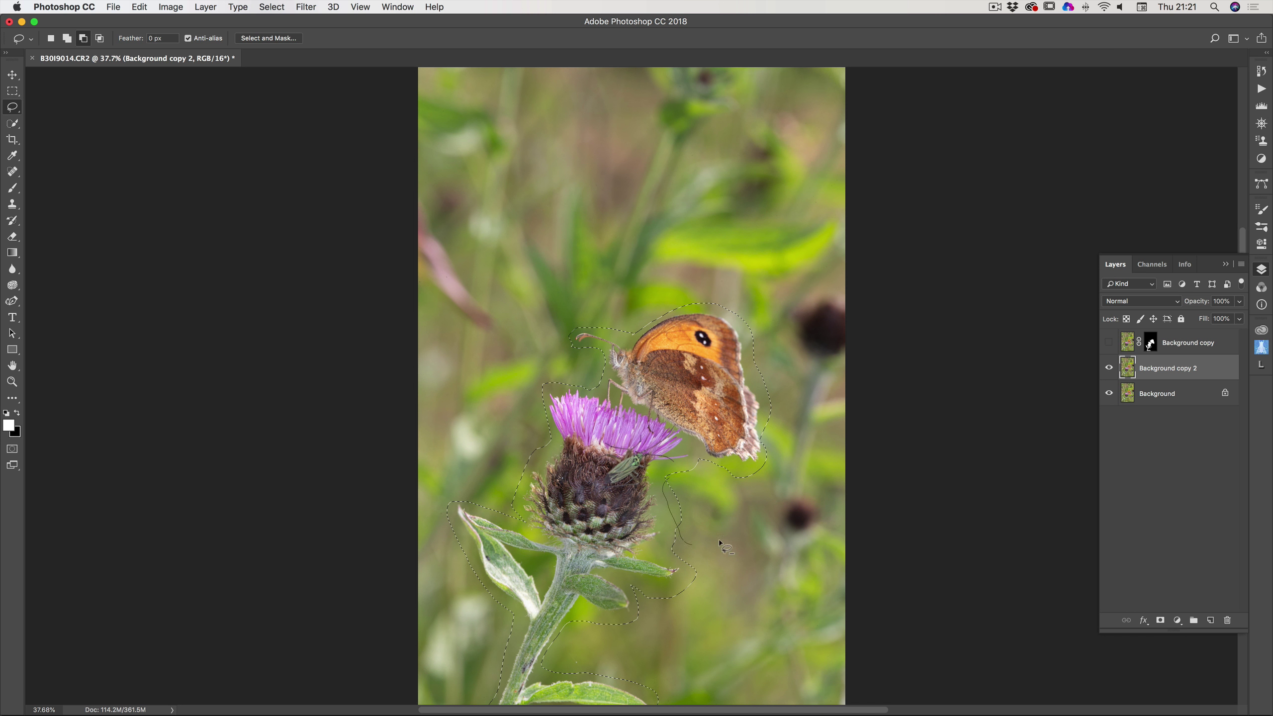
{"action": "mouse_move", "coordinate": [675, 516]}
{"action": "left_mouse_down"}
{"action": "mouse_move", "coordinate": [660, 551]}
{"action": "mouse_move", "coordinate": [694, 562]}
{"action": "mouse_move", "coordinate": [712, 602]}
{"action": "mouse_move", "coordinate": [638, 594]}
{"action": "mouse_move", "coordinate": [574, 622]}
{"action": "mouse_move", "coordinate": [622, 627]}
{"action": "left_mouse_up"}
{"action": "left_click_drag", "start_coordinate": [526, 560], "coordinate": [535, 572]}
{"action": "mouse_move", "coordinate": [497, 509]}
{"action": "left_mouse_down"}
{"action": "mouse_move", "coordinate": [524, 522]}
{"action": "mouse_move", "coordinate": [513, 528]}
{"action": "left_mouse_up"}
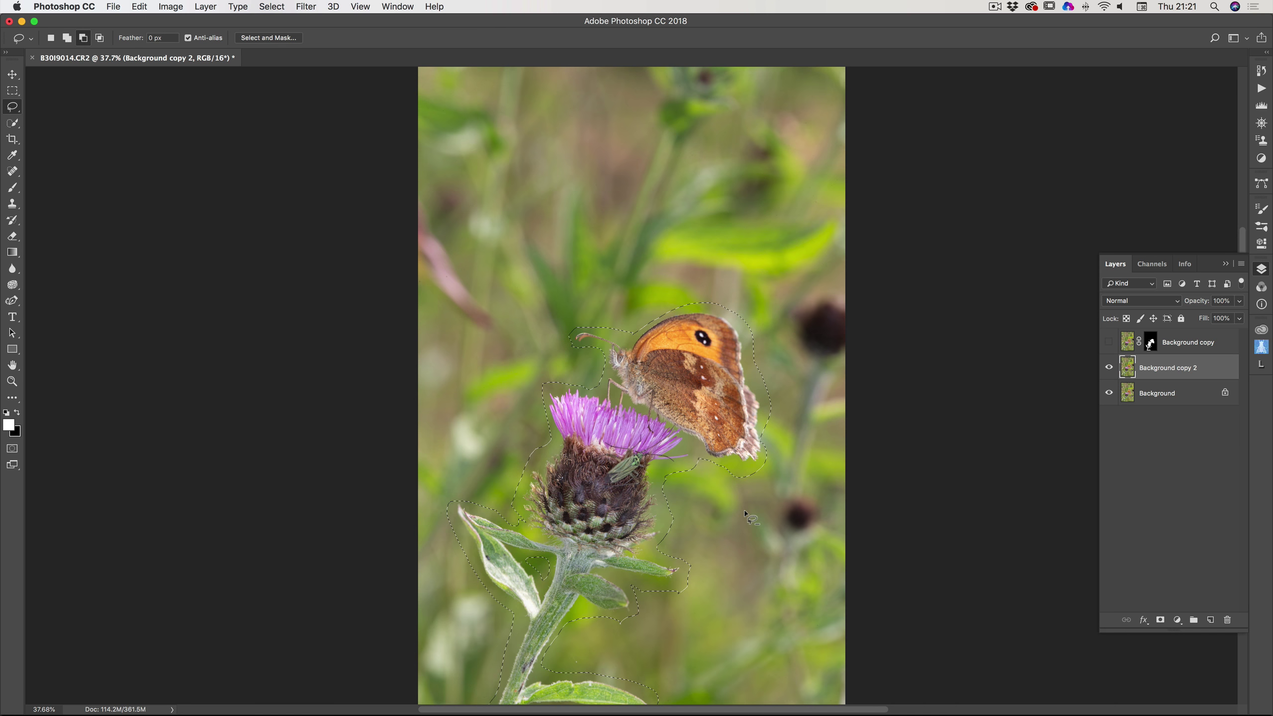
{"action": "key", "text": "shift"}
- Fill the butterfly-and-thistle selection with Content-Aware contents, leaving blurred greenery
{"action": "key", "text": "shift+BackSpace"}
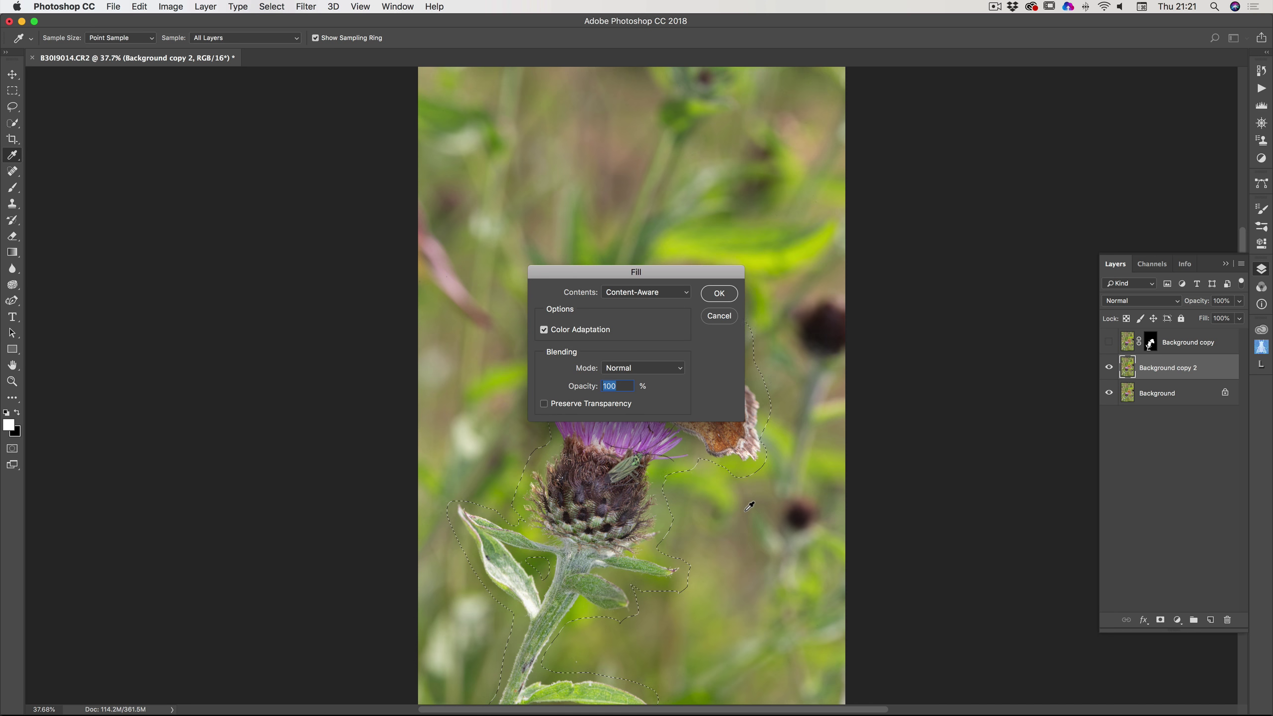
{"action": "left_click_drag", "start_coordinate": [690, 277], "coordinate": [766, 141]}
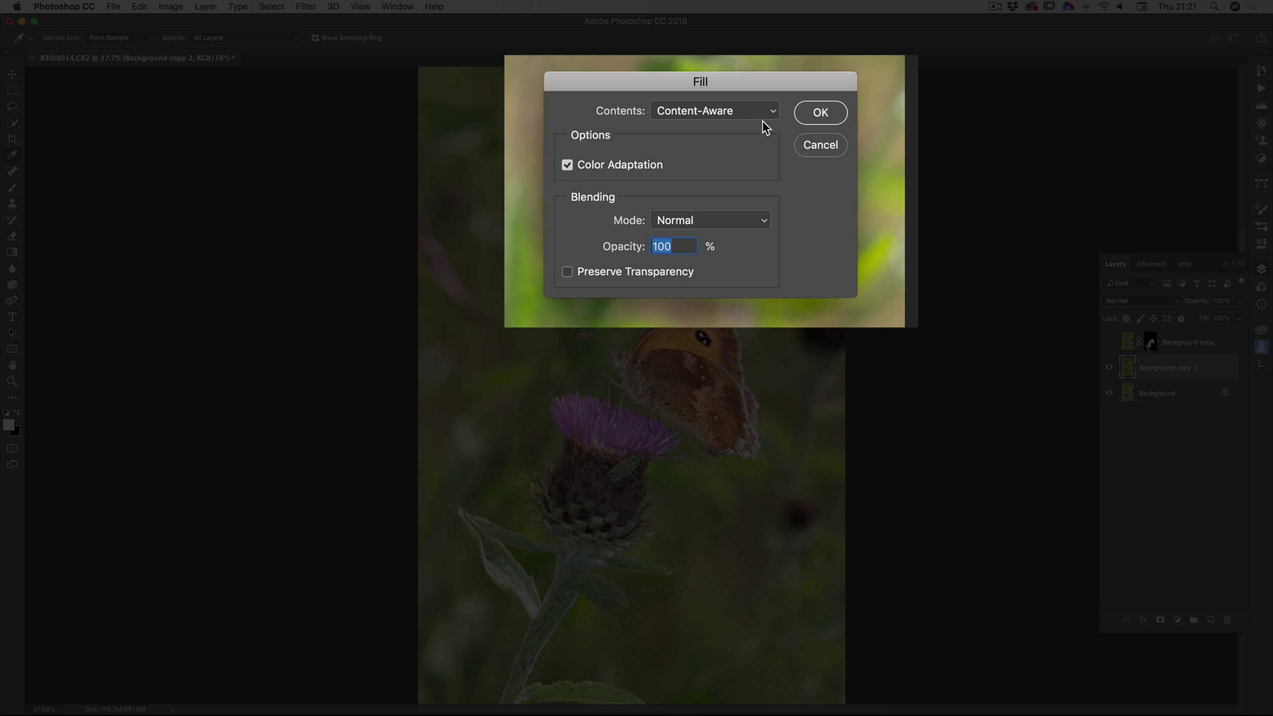
{"action": "left_click", "coordinate": [771, 111]}
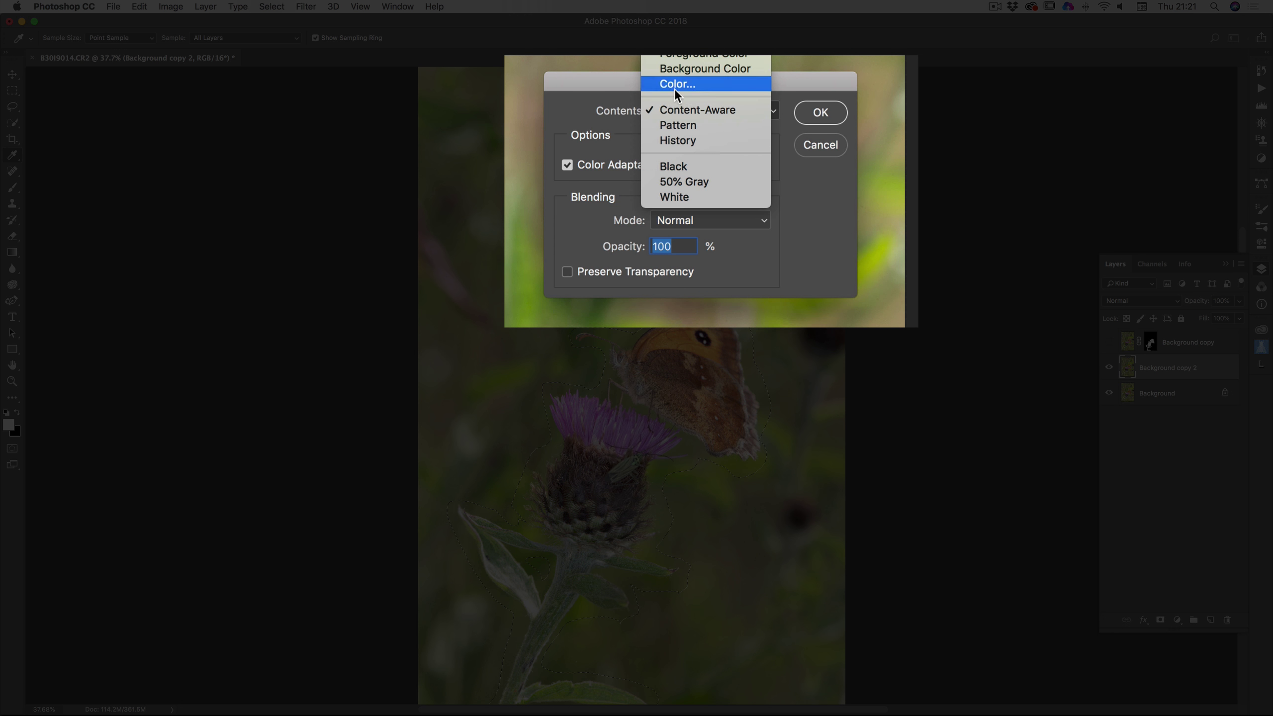
{"action": "left_click", "coordinate": [698, 111]}
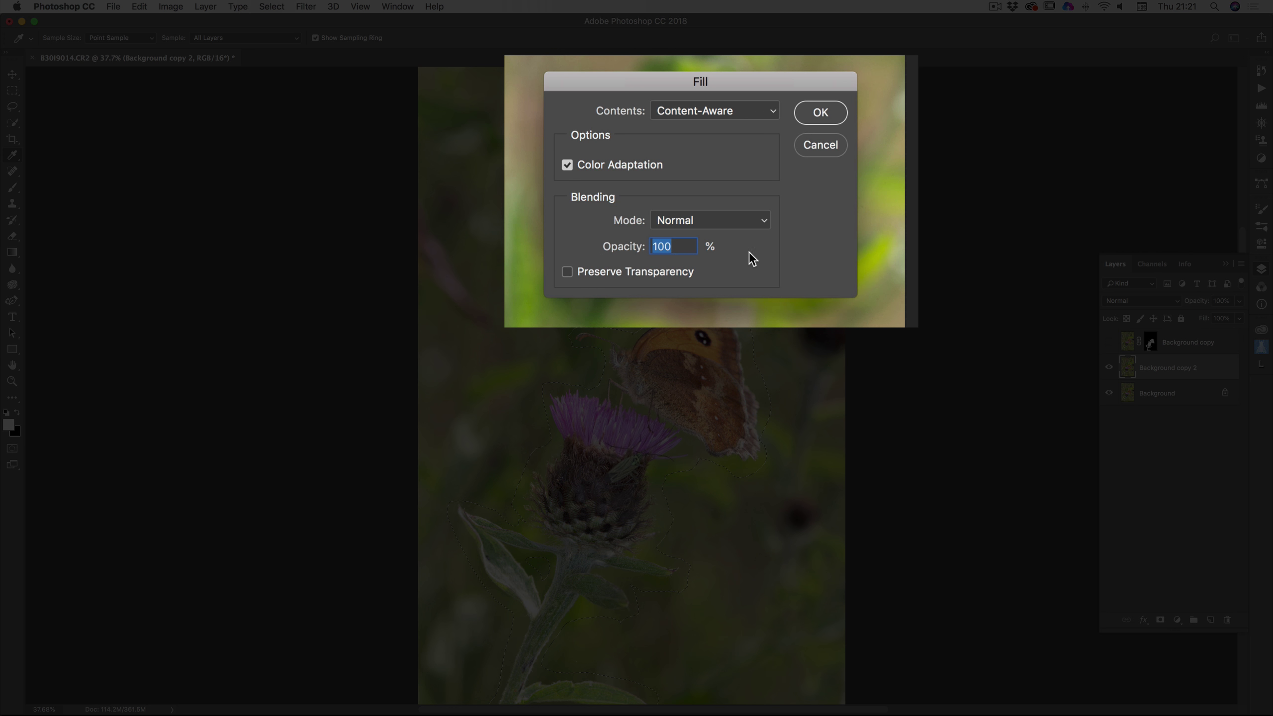
{"action": "left_click", "coordinate": [825, 112]}
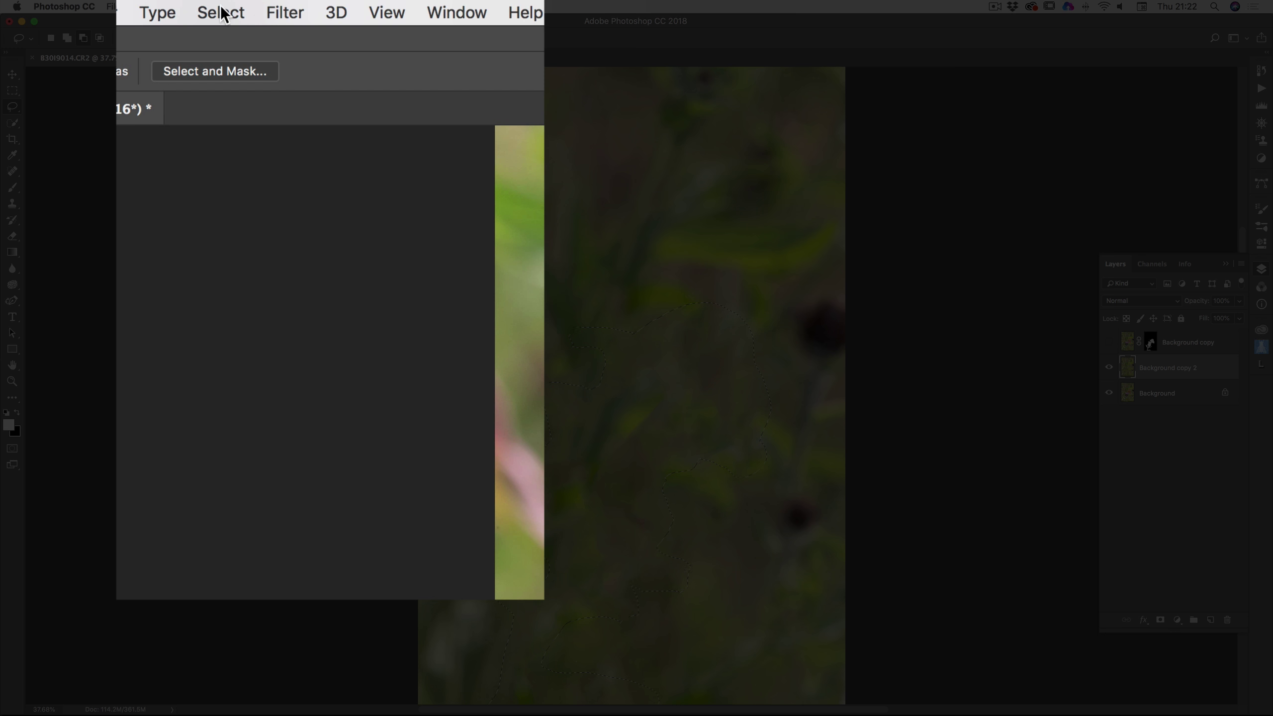
- Deselect, then lasso both the upper and lower dark flower heads
{"action": "left_click", "coordinate": [275, 7]}
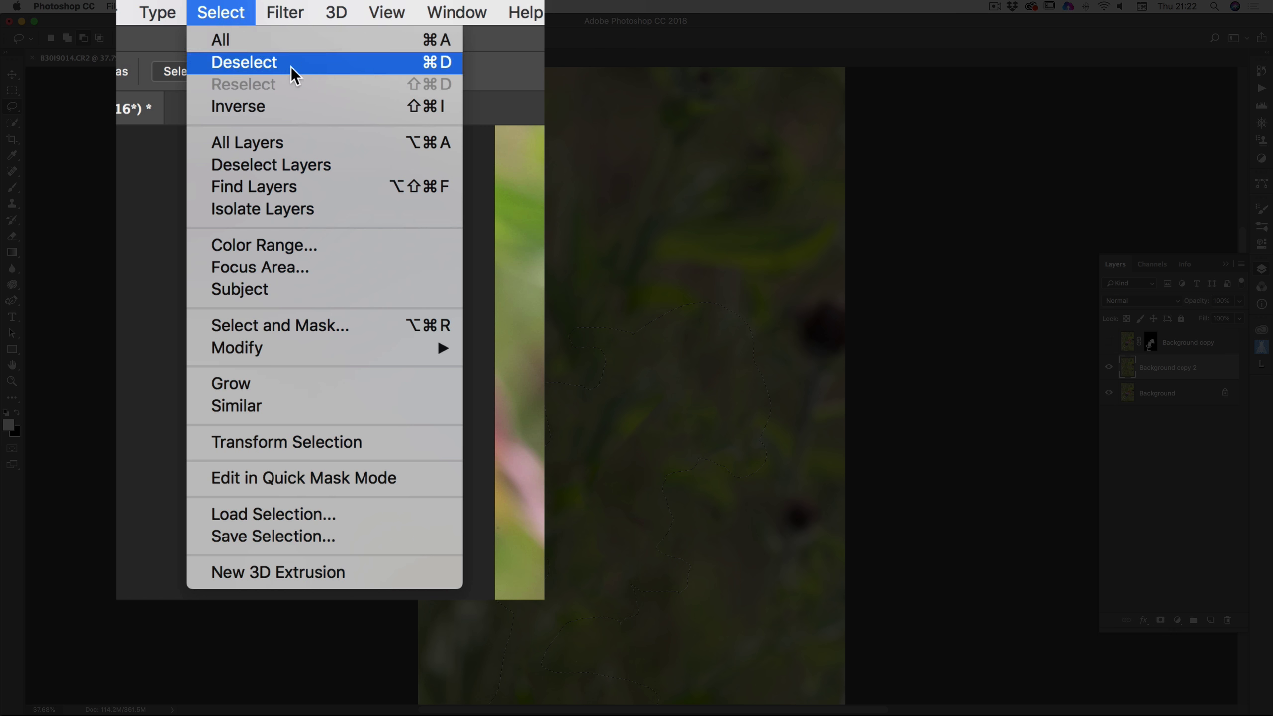
{"action": "left_click", "coordinate": [286, 32]}
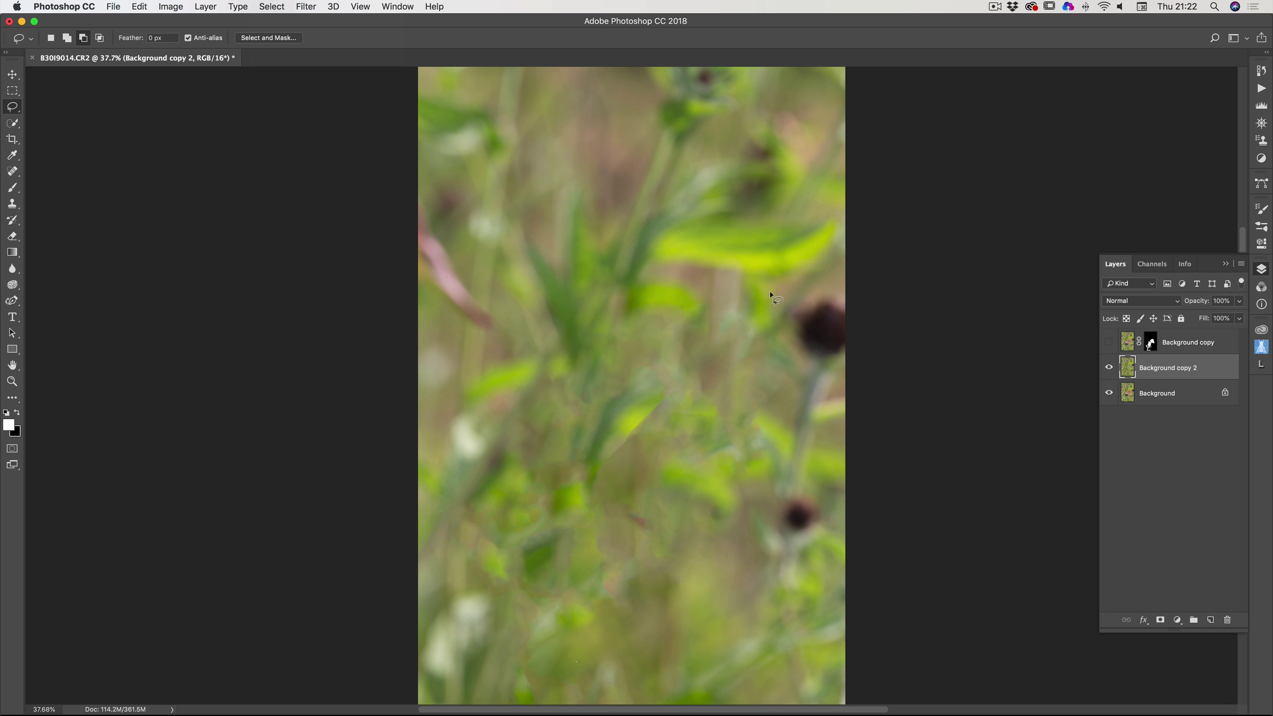
{"action": "mouse_move", "coordinate": [830, 281]}
{"action": "left_mouse_down"}
{"action": "mouse_move", "coordinate": [799, 297]}
{"action": "mouse_move", "coordinate": [790, 322]}
{"action": "mouse_move", "coordinate": [816, 370]}
{"action": "mouse_move", "coordinate": [854, 362]}
{"action": "mouse_move", "coordinate": [847, 281]}
{"action": "left_mouse_up"}
{"action": "left_click", "coordinate": [67, 38]}
{"action": "mouse_move", "coordinate": [790, 486]}
{"action": "left_mouse_down"}
{"action": "mouse_move", "coordinate": [762, 509]}
{"action": "mouse_move", "coordinate": [774, 533]}
{"action": "mouse_move", "coordinate": [824, 536]}
{"action": "mouse_move", "coordinate": [819, 503]}
{"action": "mouse_move", "coordinate": [782, 484]}
{"action": "left_mouse_up"}
- Content-Aware fill both flower-head selections, then deselect
{"action": "key", "text": "shift+BackSpace"}
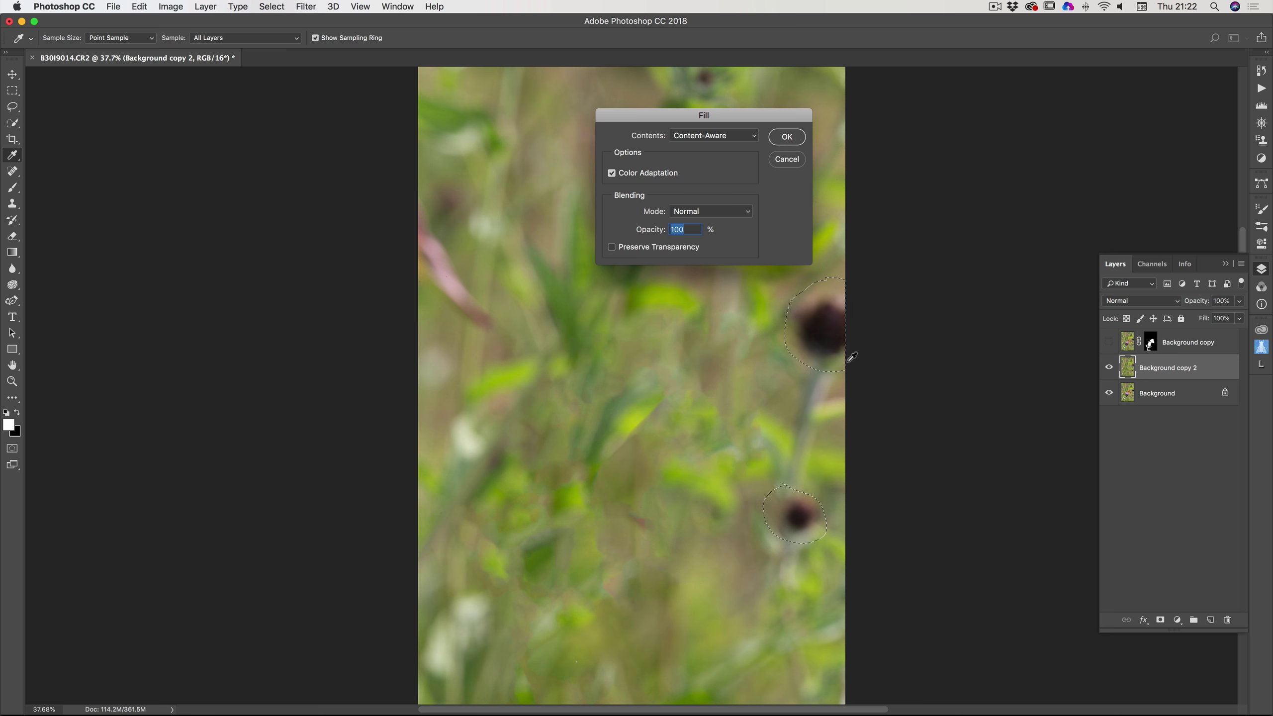
{"action": "left_click", "coordinate": [785, 142]}
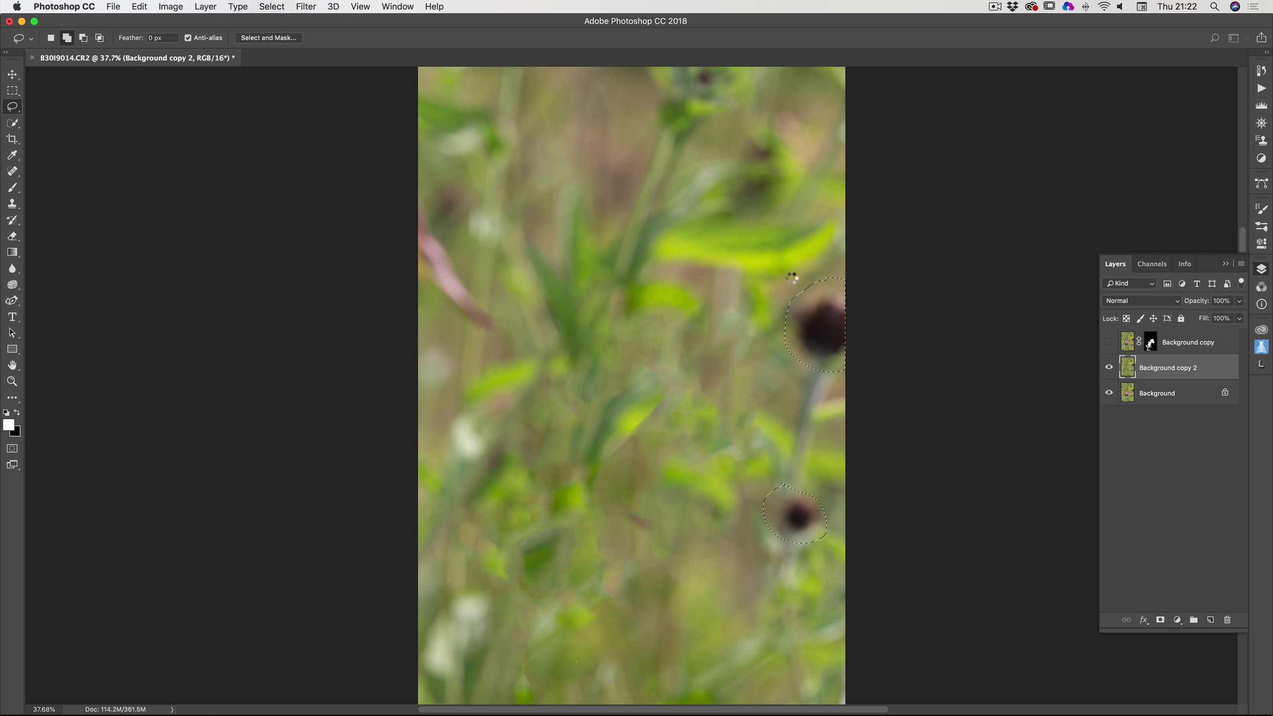
{"action": "right_click", "coordinate": [769, 223]}
{"action": "left_click", "coordinate": [804, 228]}
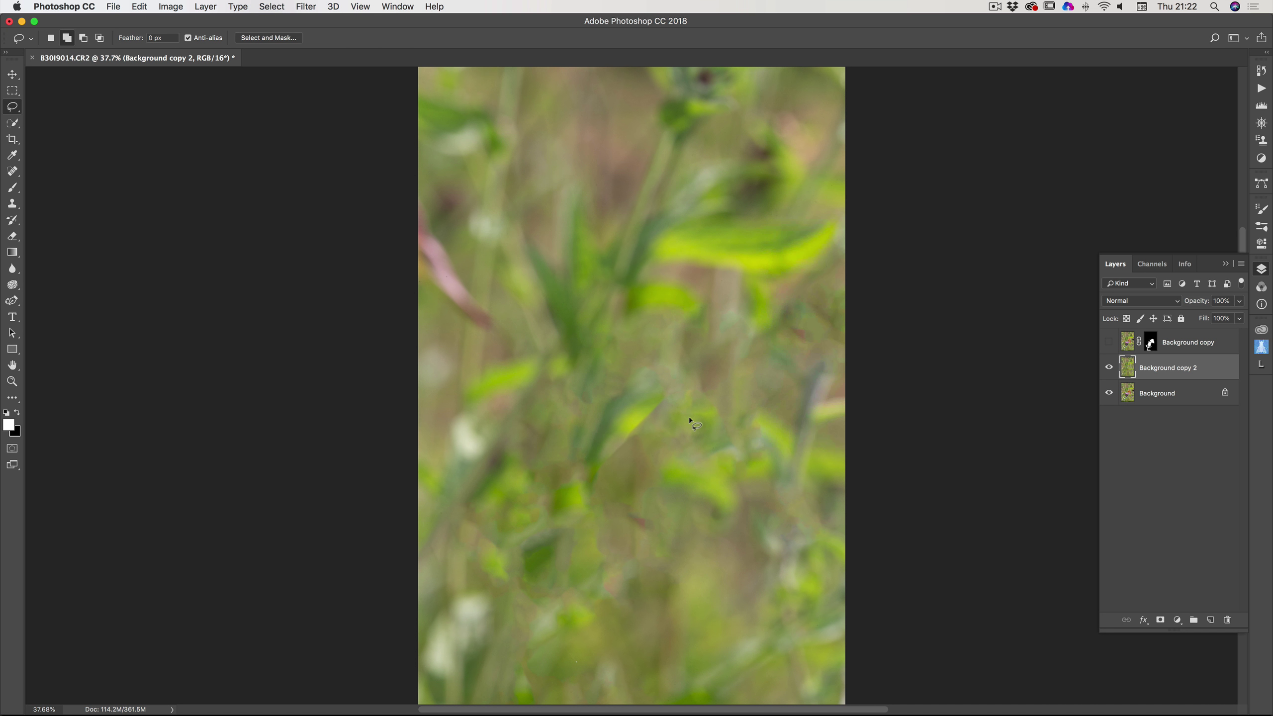
{"action": "left_click", "coordinate": [1108, 344]}
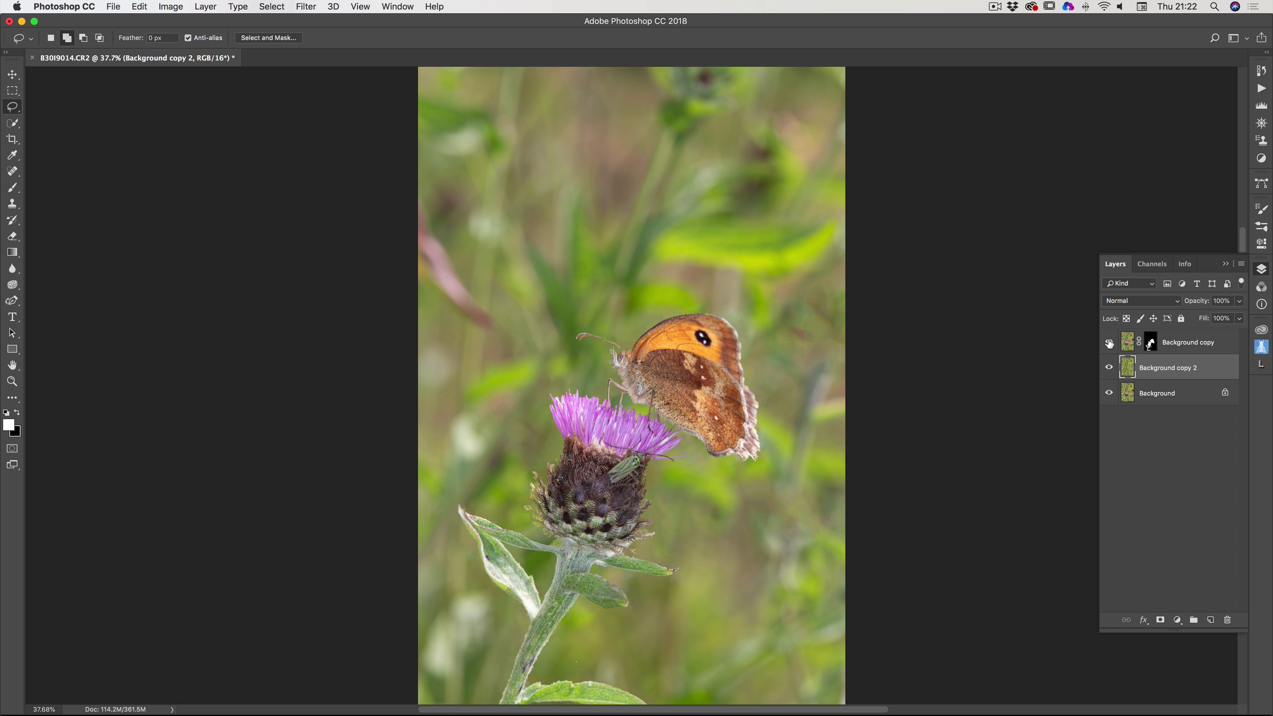
{"action": "left_click", "coordinate": [1109, 343]}
{"action": "left_click", "coordinate": [1109, 343]}
{"action": "left_click", "coordinate": [1109, 343]}
{"action": "left_click", "coordinate": [1109, 344]}
{"action": "left_click", "coordinate": [1109, 343]}
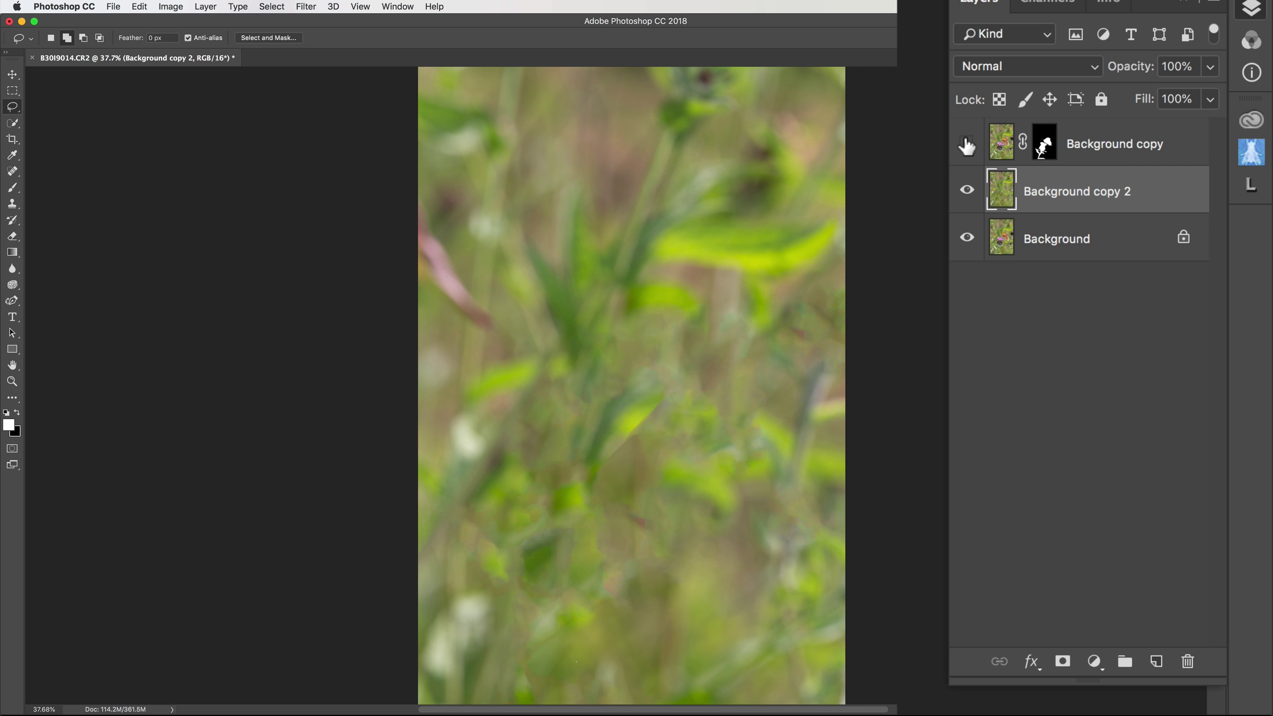
{"action": "left_click", "coordinate": [966, 145]}
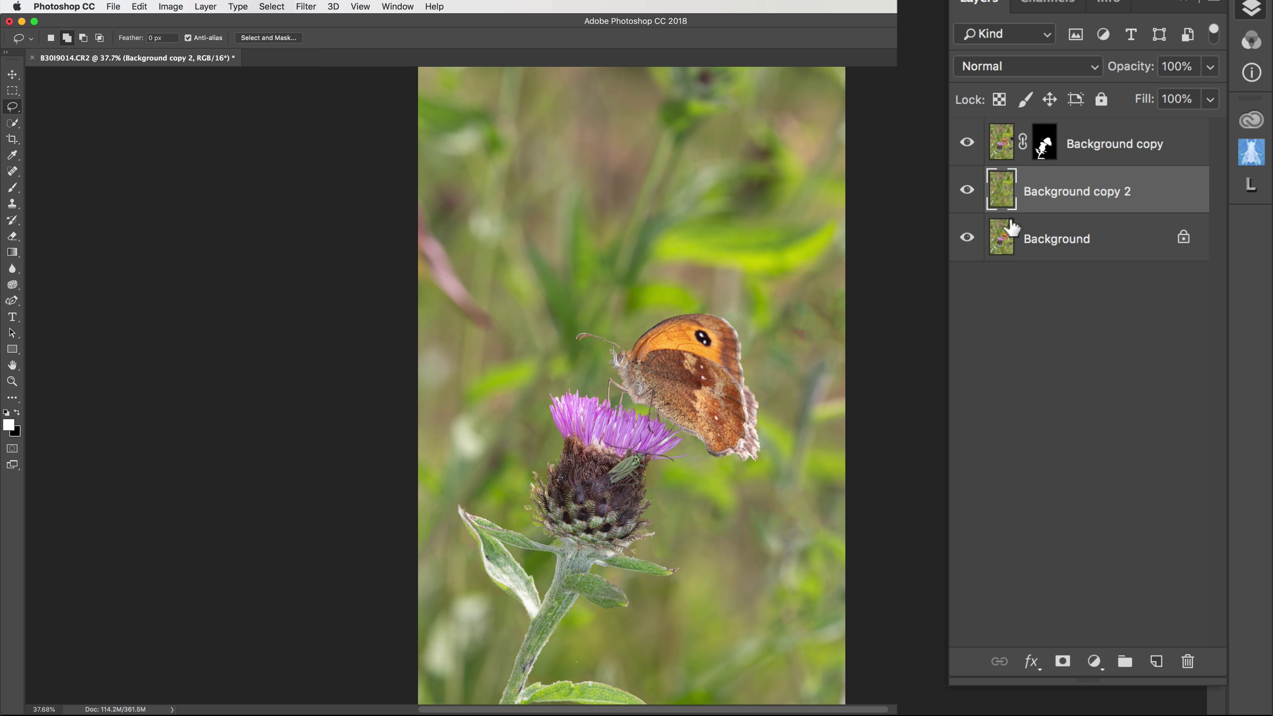
{"action": "left_click", "coordinate": [967, 142]}
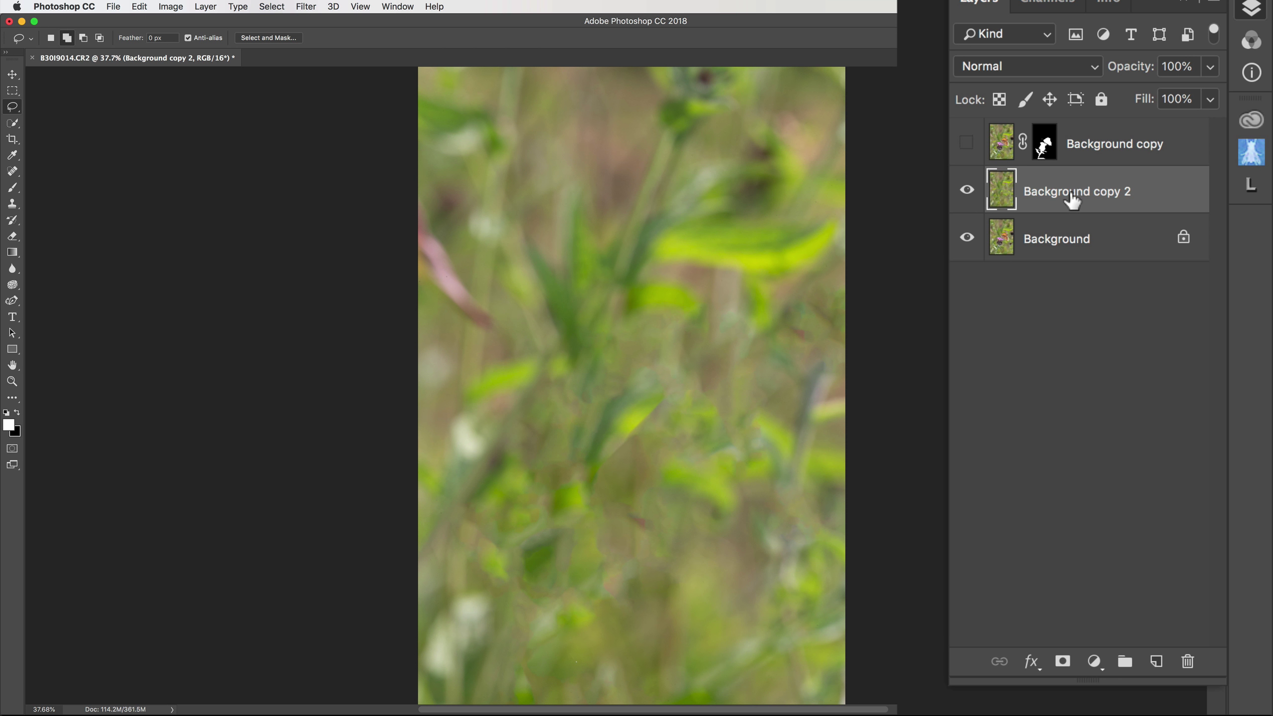
- Duplicate Background copy 2 as Background copy 3
{"action": "right_click", "coordinate": [1165, 370]}
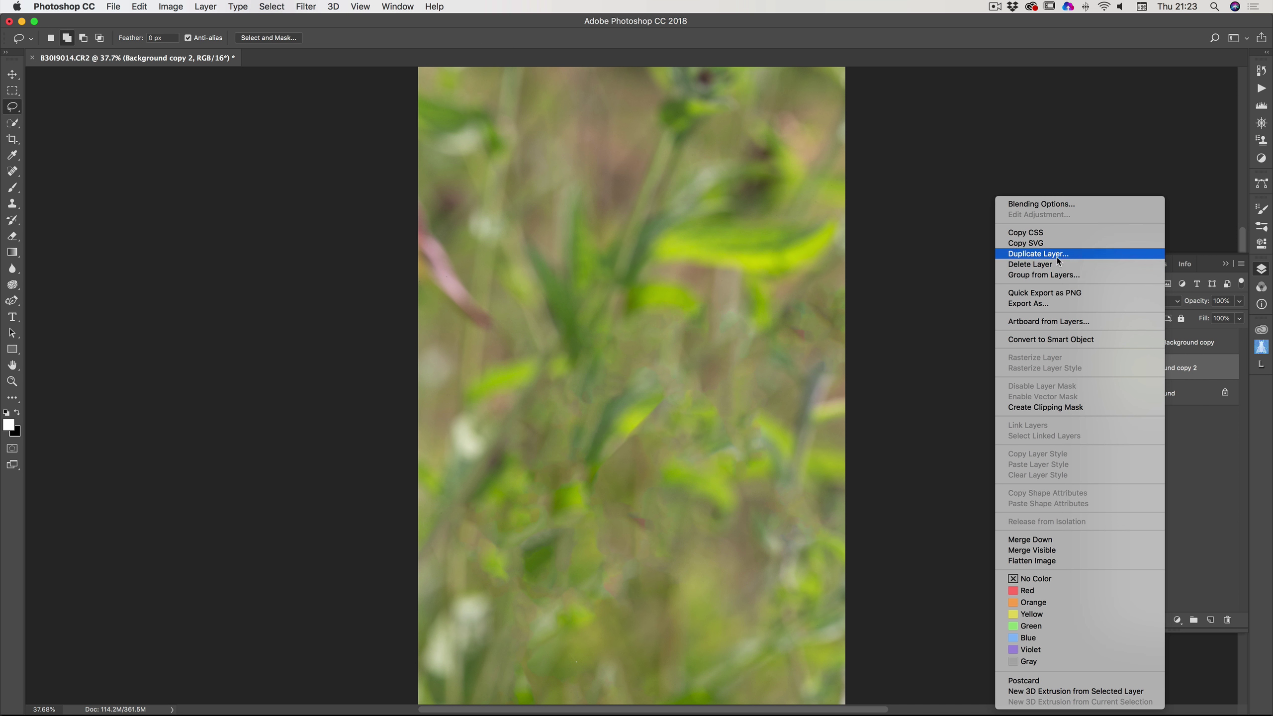
{"action": "key", "text": "Return"}
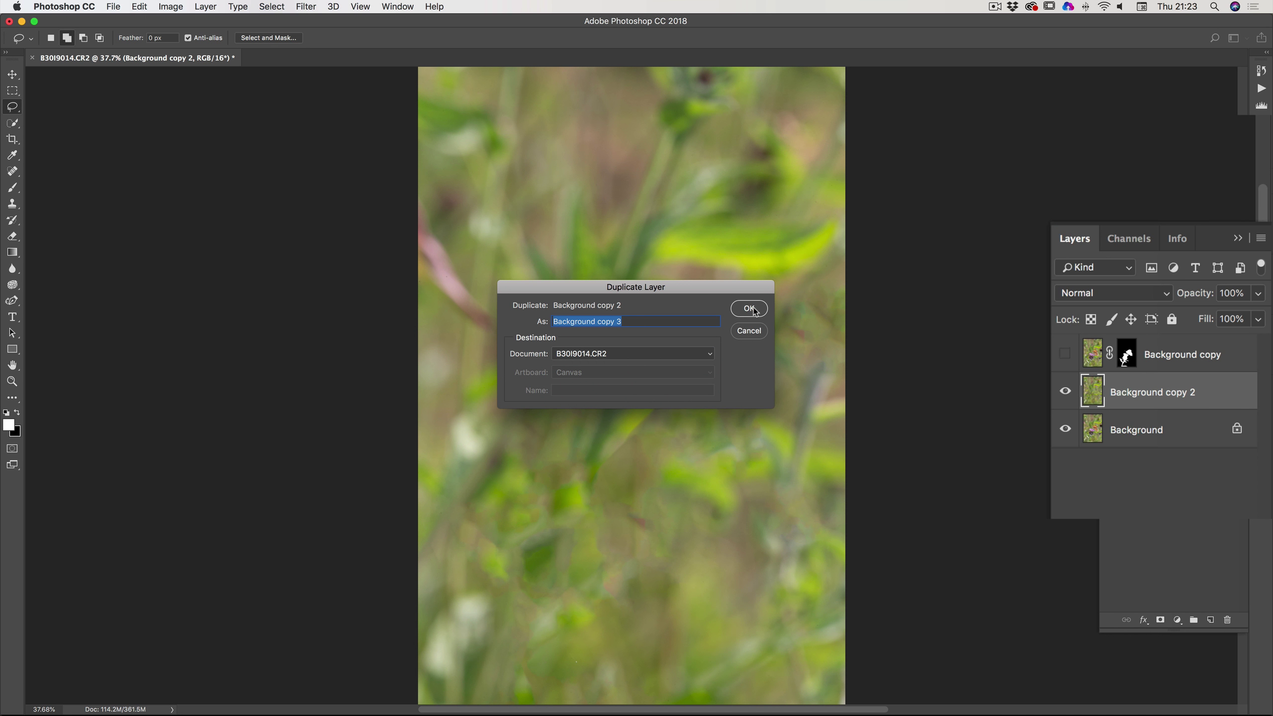
{"action": "left_click", "coordinate": [749, 308]}
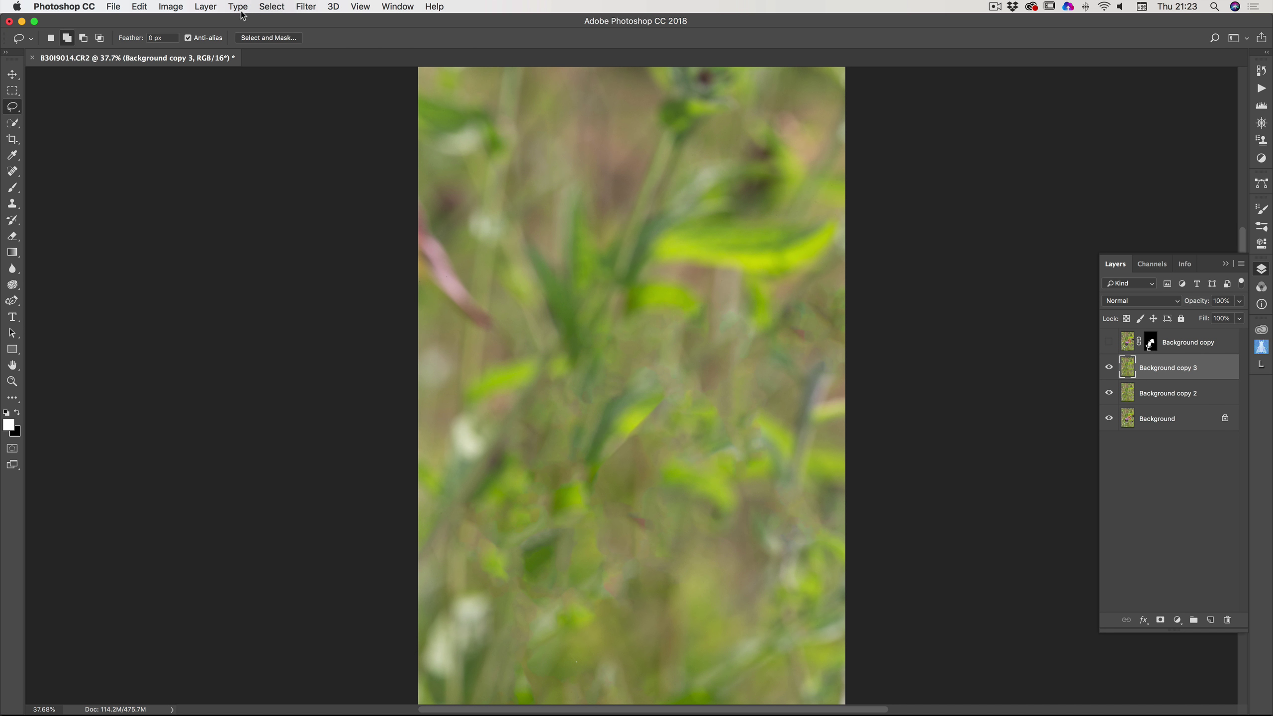
- Apply a Gaussian Blur with a 26.1-pixel radius to Background copy 3
{"action": "left_click", "coordinate": [307, 7]}
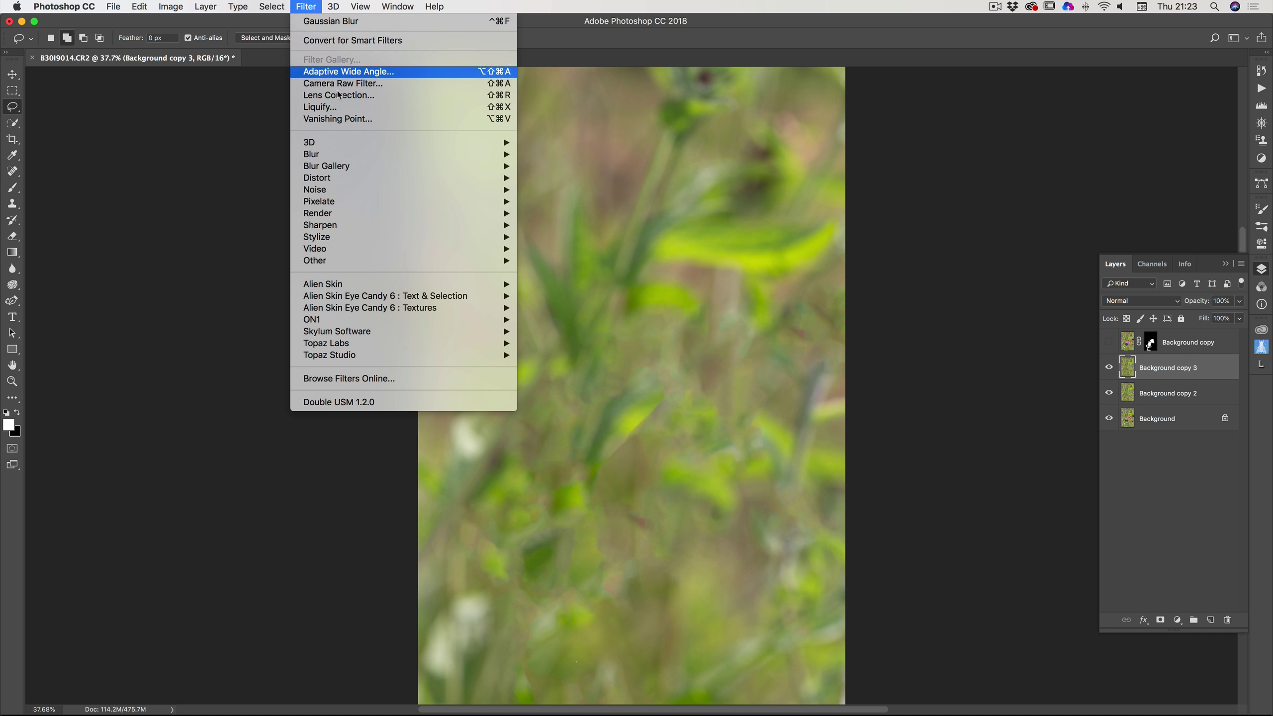
{"action": "mouse_move", "coordinate": [354, 153]}
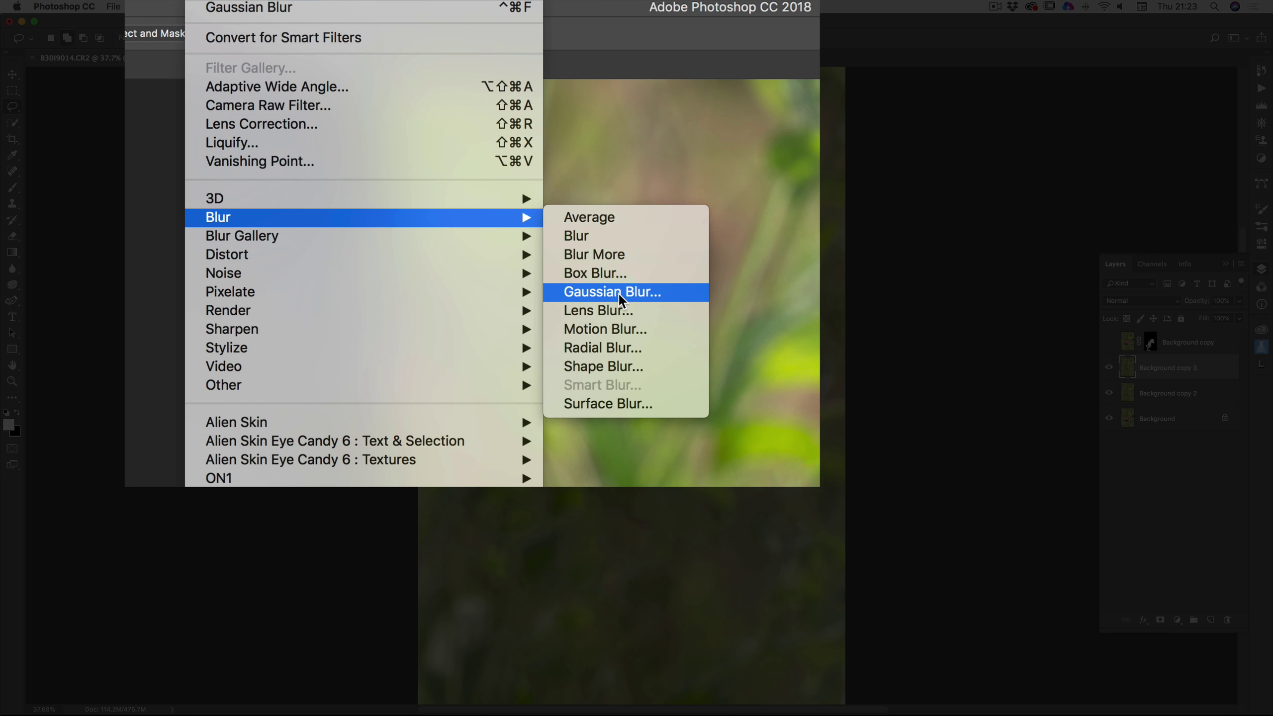
{"action": "left_click", "coordinate": [626, 296]}
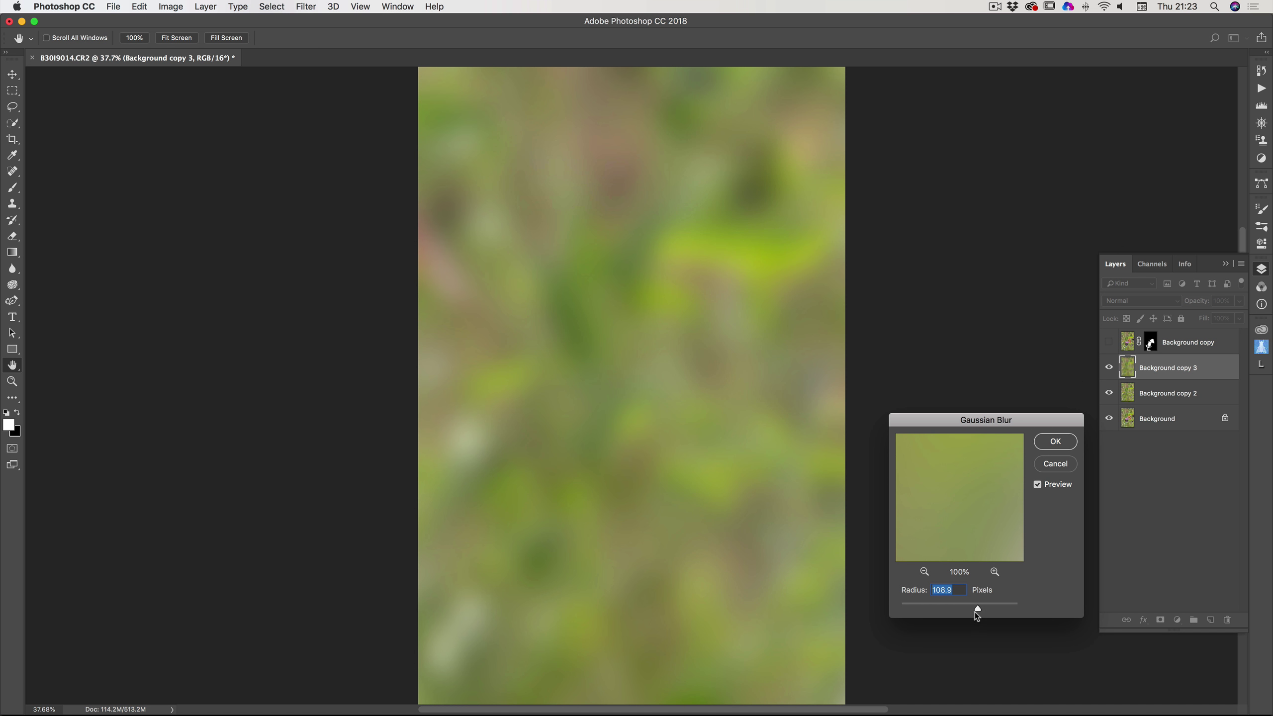
{"action": "left_click_drag", "start_coordinate": [940, 609], "coordinate": [899, 608]}
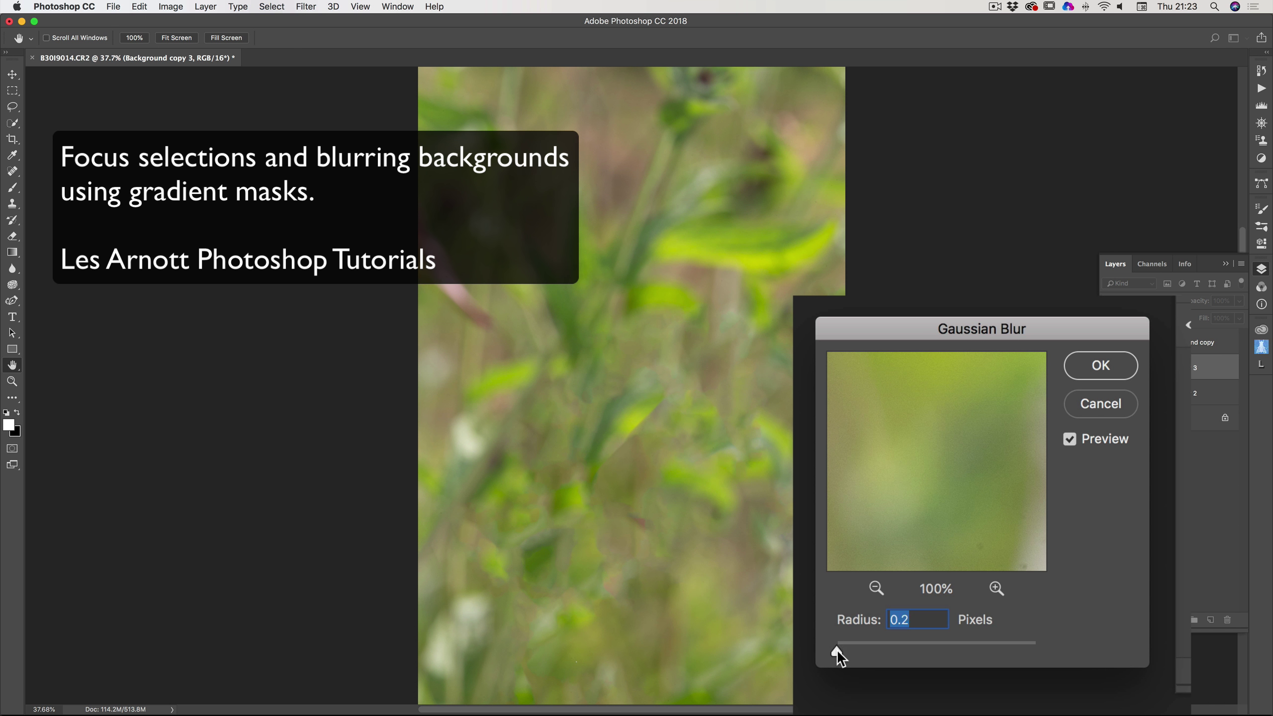
{"action": "left_click_drag", "start_coordinate": [838, 650], "coordinate": [866, 650]}
{"action": "left_click_drag", "start_coordinate": [897, 646], "coordinate": [911, 644]}
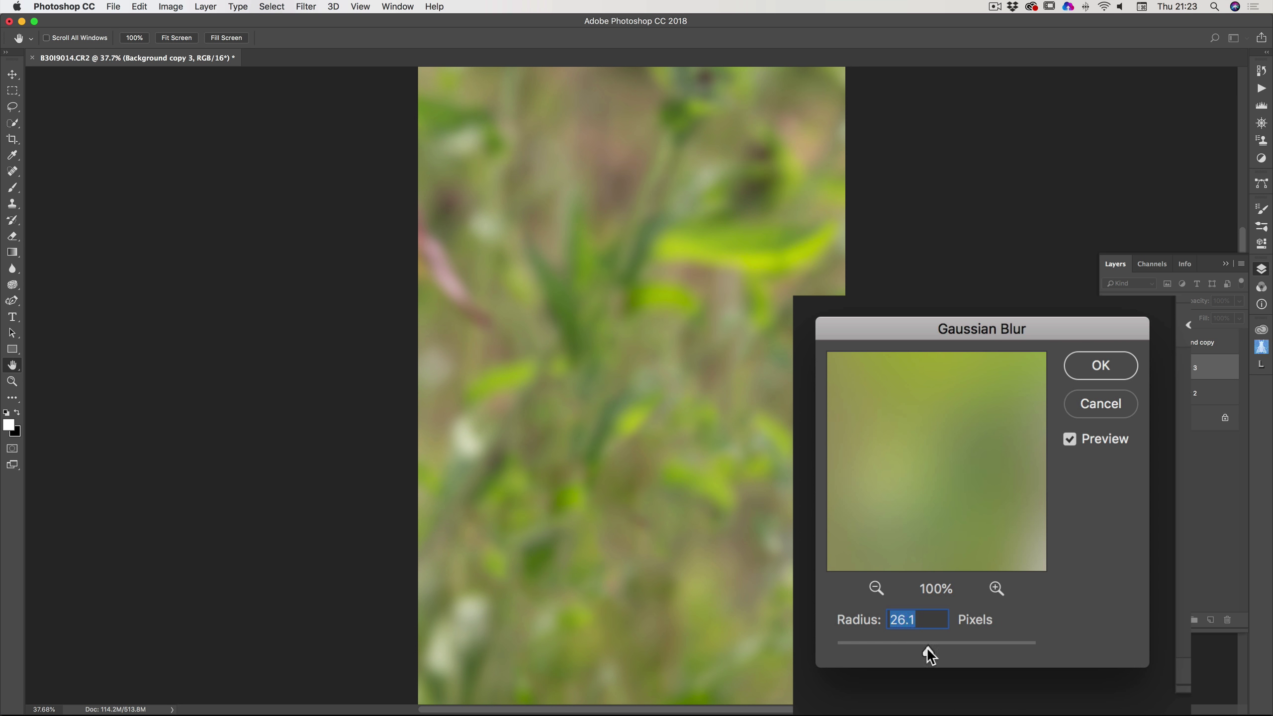
{"action": "left_click_drag", "start_coordinate": [925, 648], "coordinate": [928, 648]}
{"action": "left_click", "coordinate": [1108, 365]}
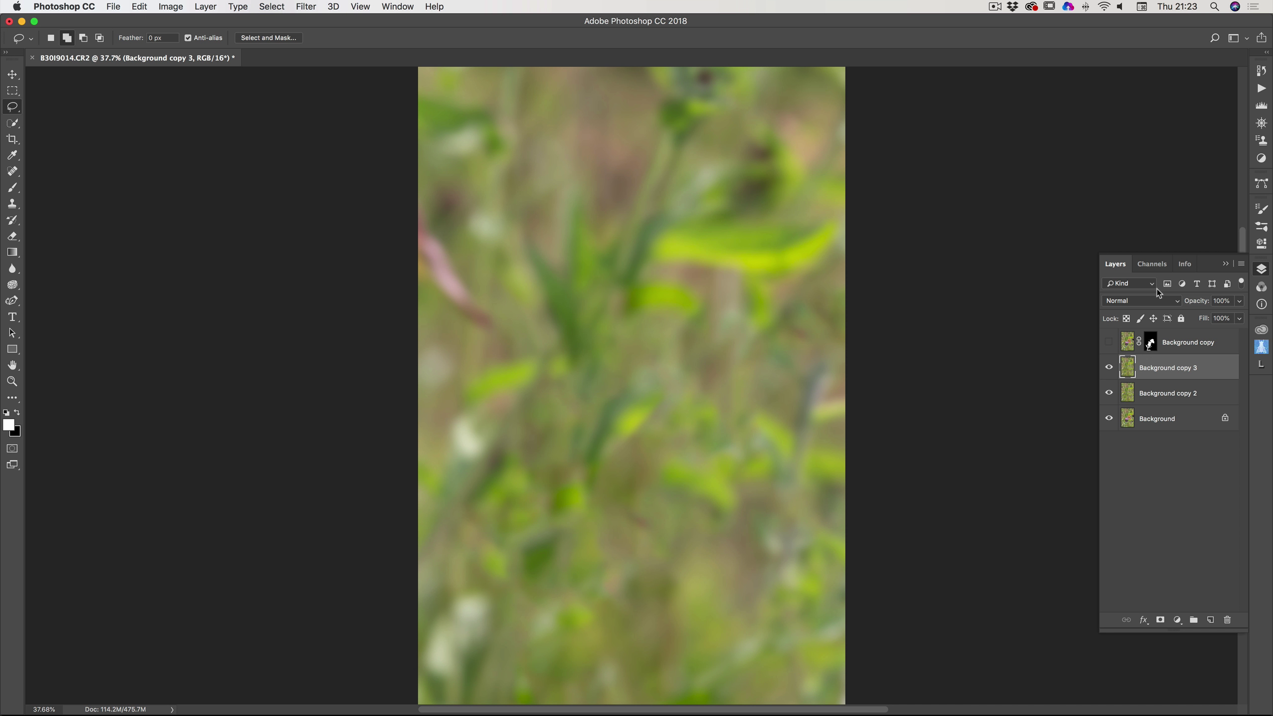
- Add a white layer mask to Background copy 3 and toggle its visibility to compare
{"action": "left_click", "coordinate": [1161, 621]}
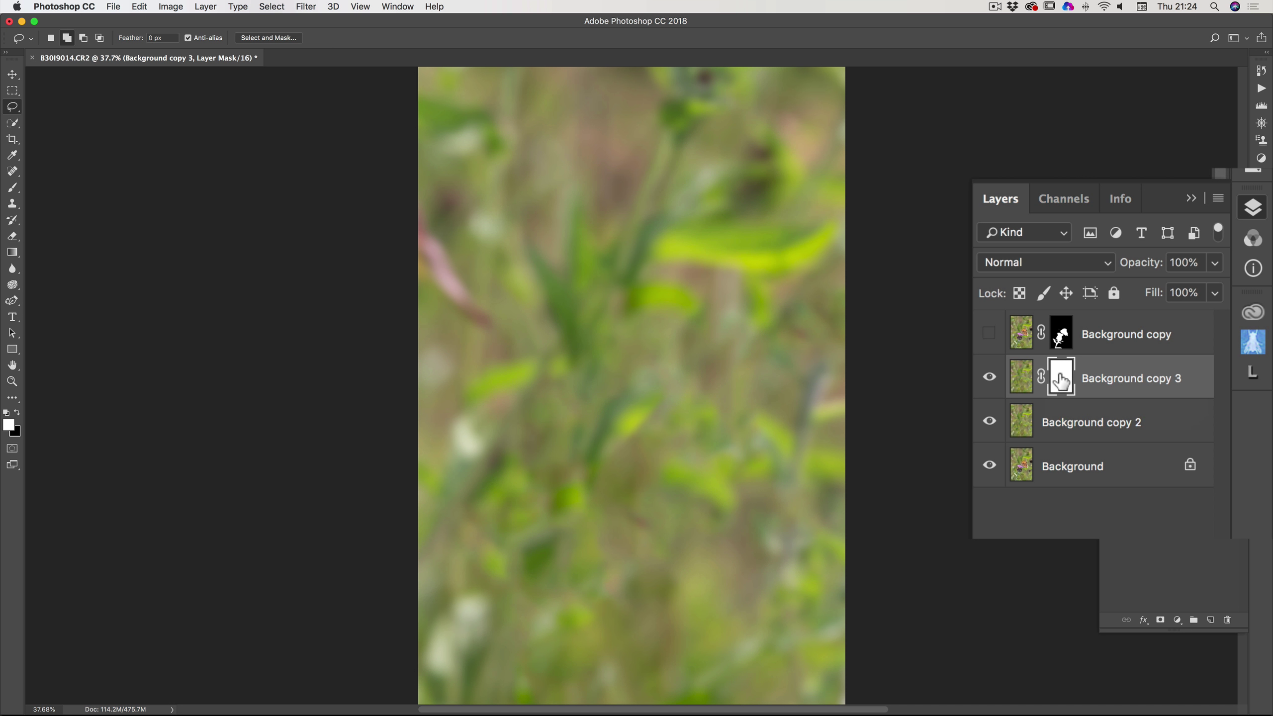
{"action": "left_click", "coordinate": [988, 379]}
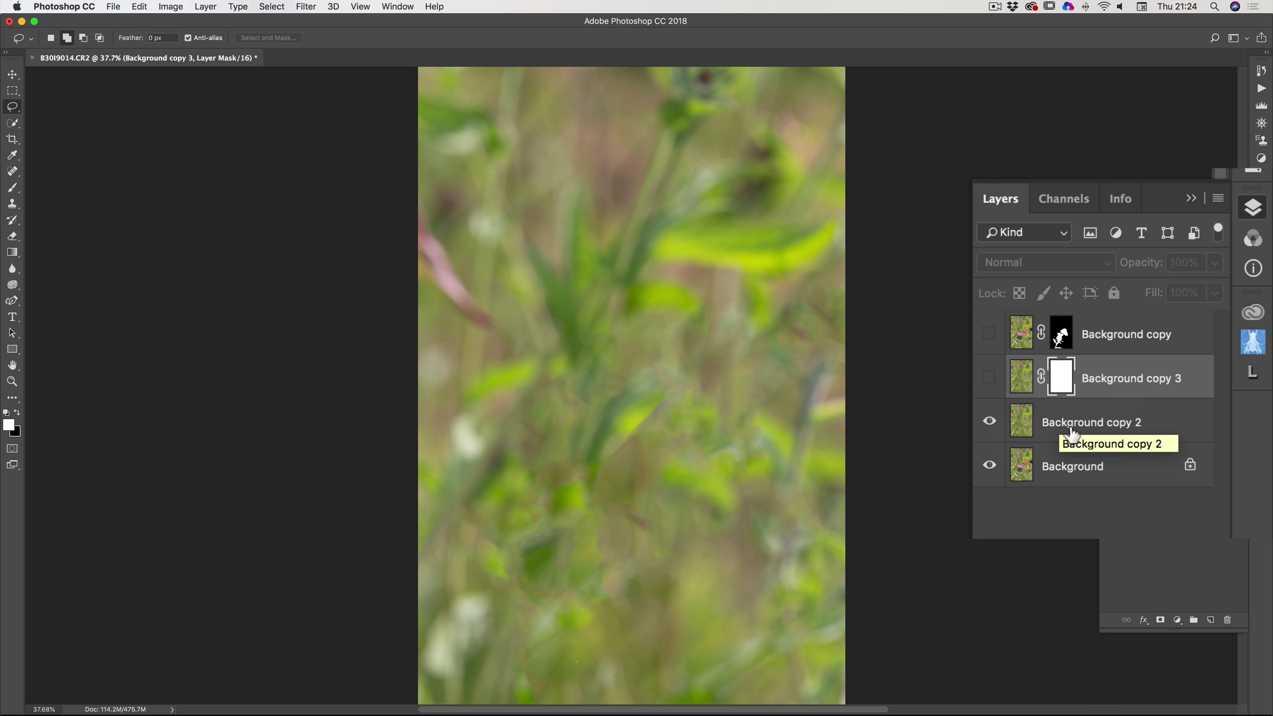
{"action": "left_click", "coordinate": [989, 378]}
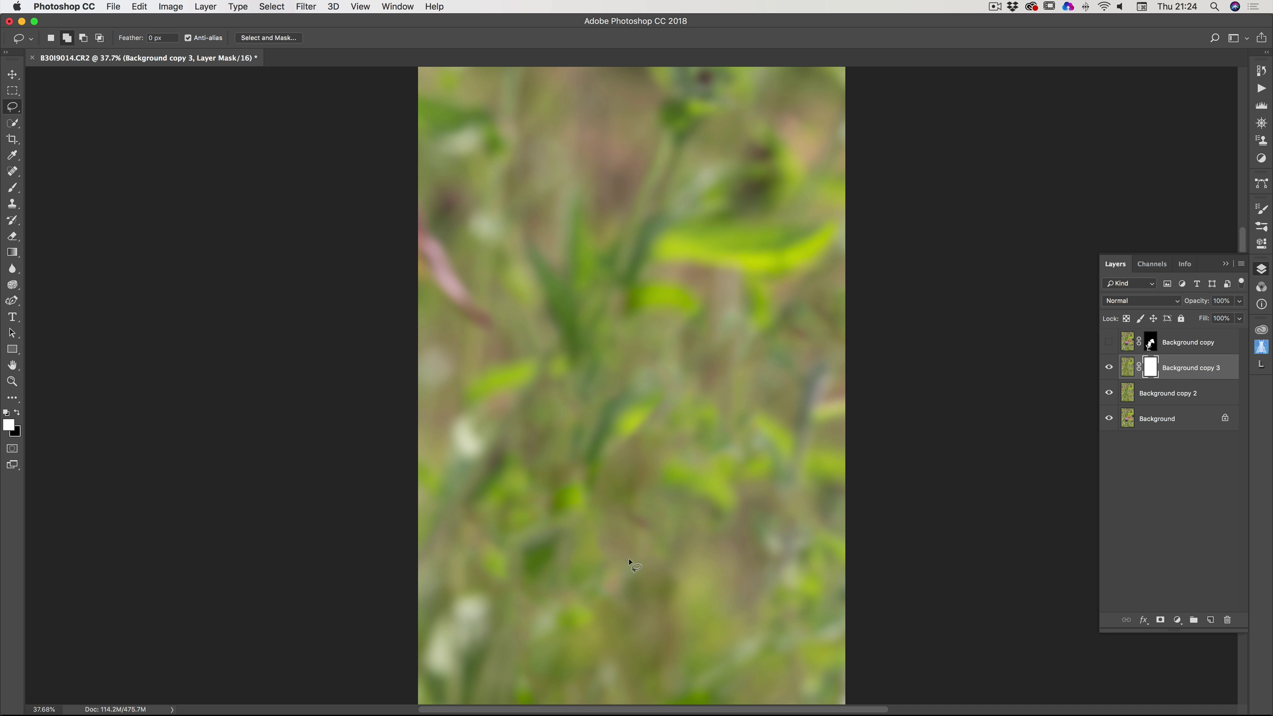
{"action": "left_click", "coordinate": [1109, 367]}
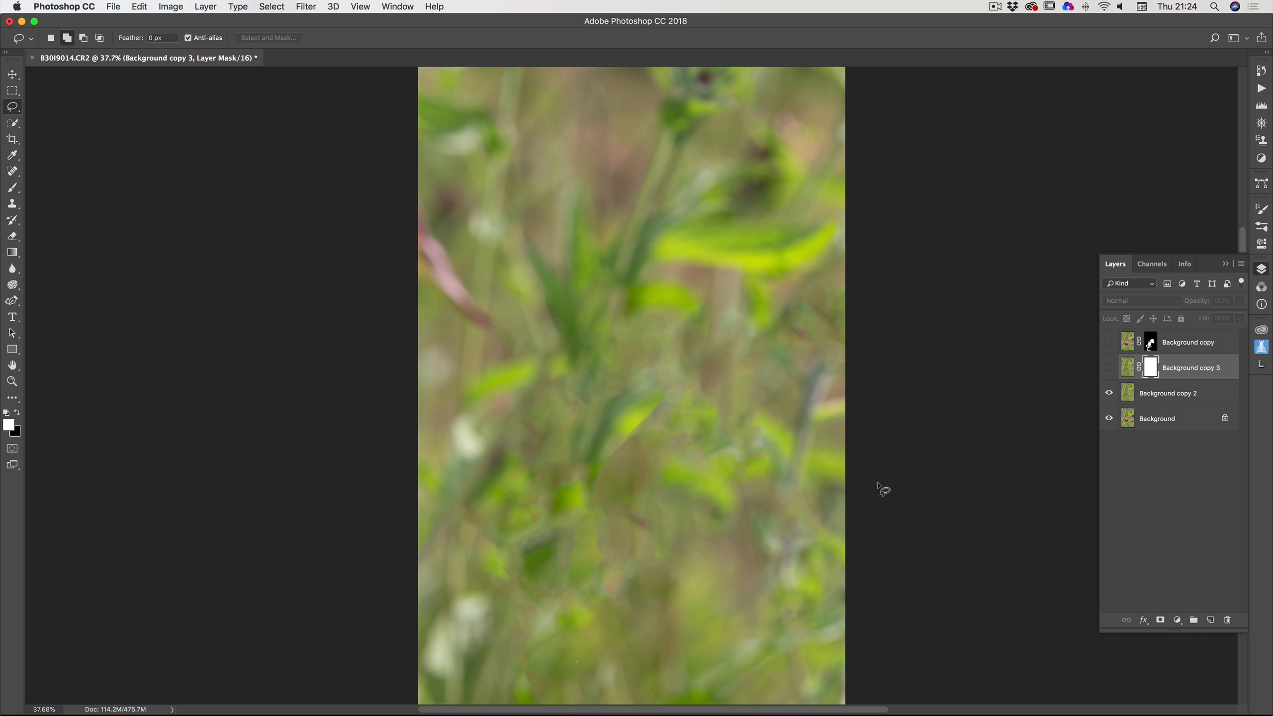
{"action": "left_click", "coordinate": [1109, 366]}
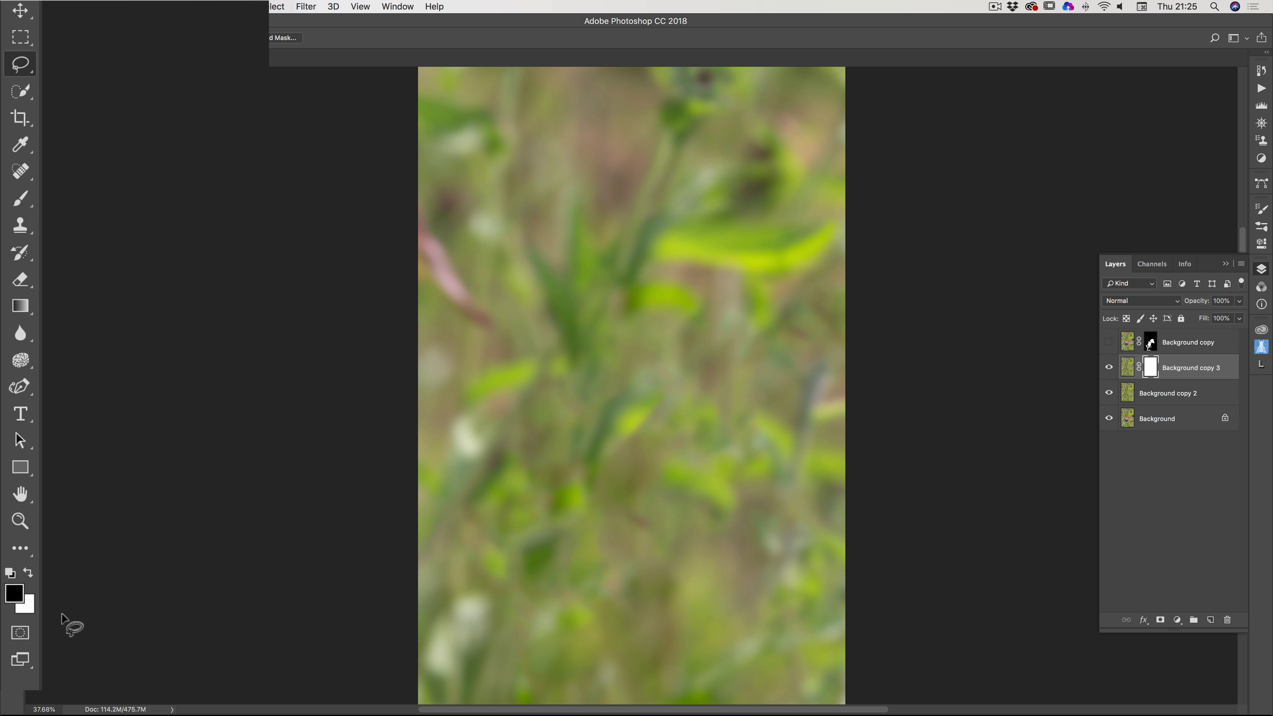
- Make white the foreground colour
{"action": "left_click", "coordinate": [30, 573]}
{"action": "left_click", "coordinate": [34, 575]}
{"action": "left_click", "coordinate": [36, 577]}
{"action": "left_click", "coordinate": [36, 575]}
{"action": "left_click", "coordinate": [35, 576]}
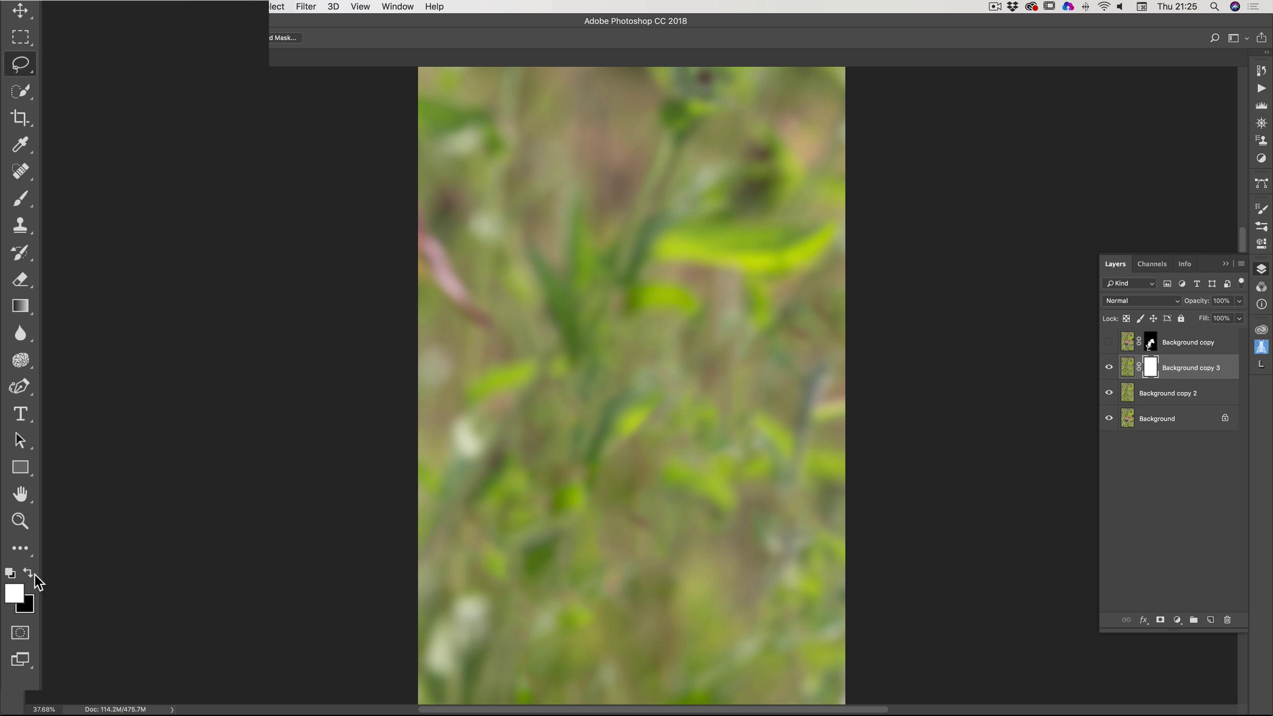
{"action": "left_click", "coordinate": [16, 595]}
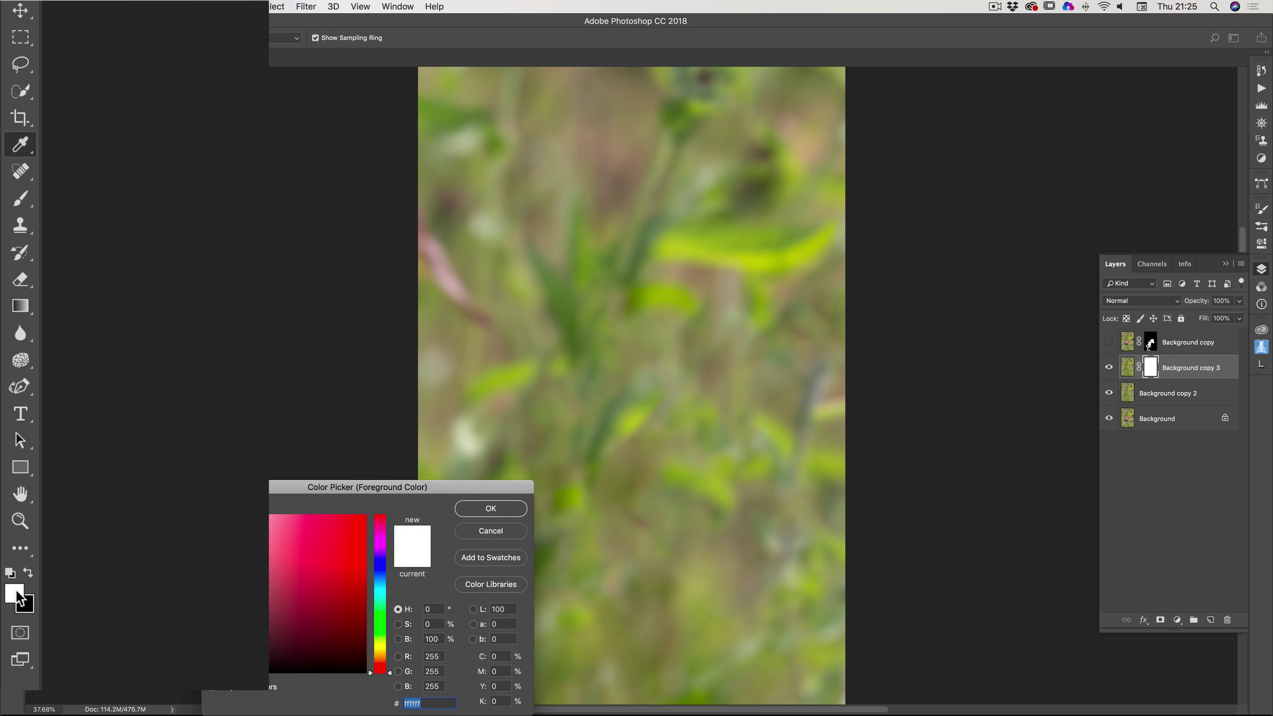
{"action": "left_click", "coordinate": [472, 509]}
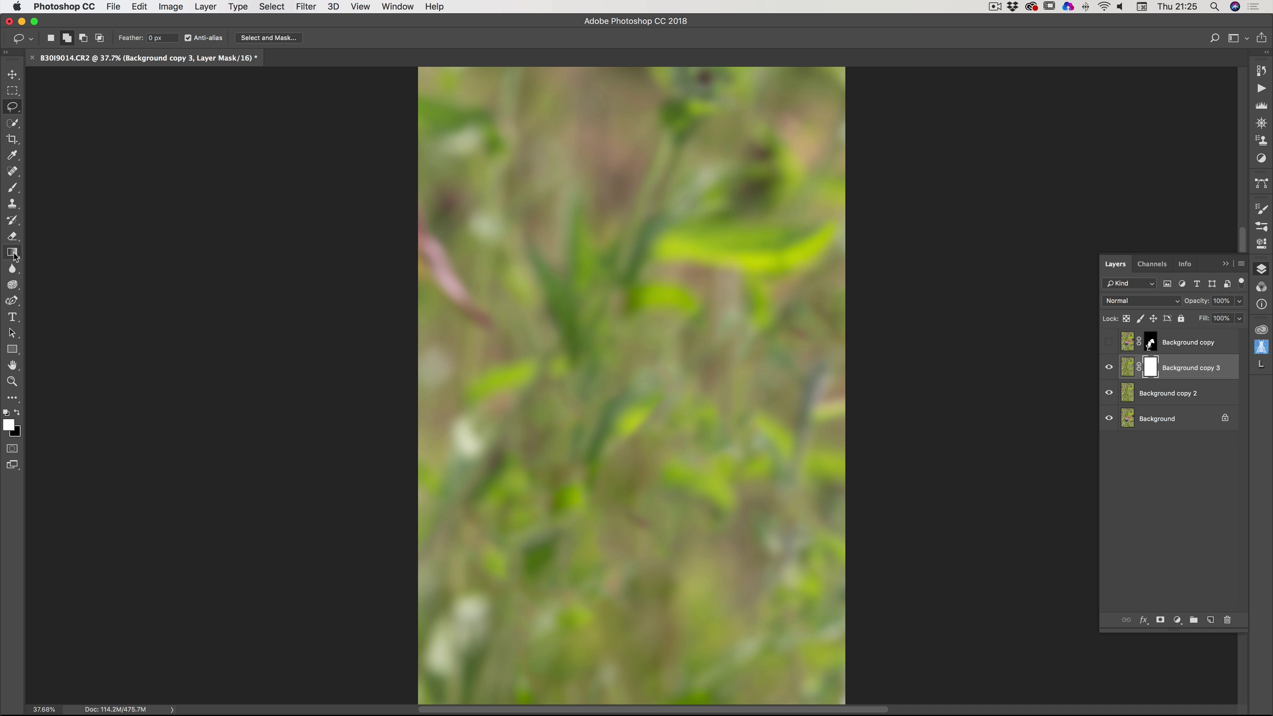
- Set the Gradient tool to the Foreground to Background preset
{"action": "left_click", "coordinate": [13, 252]}
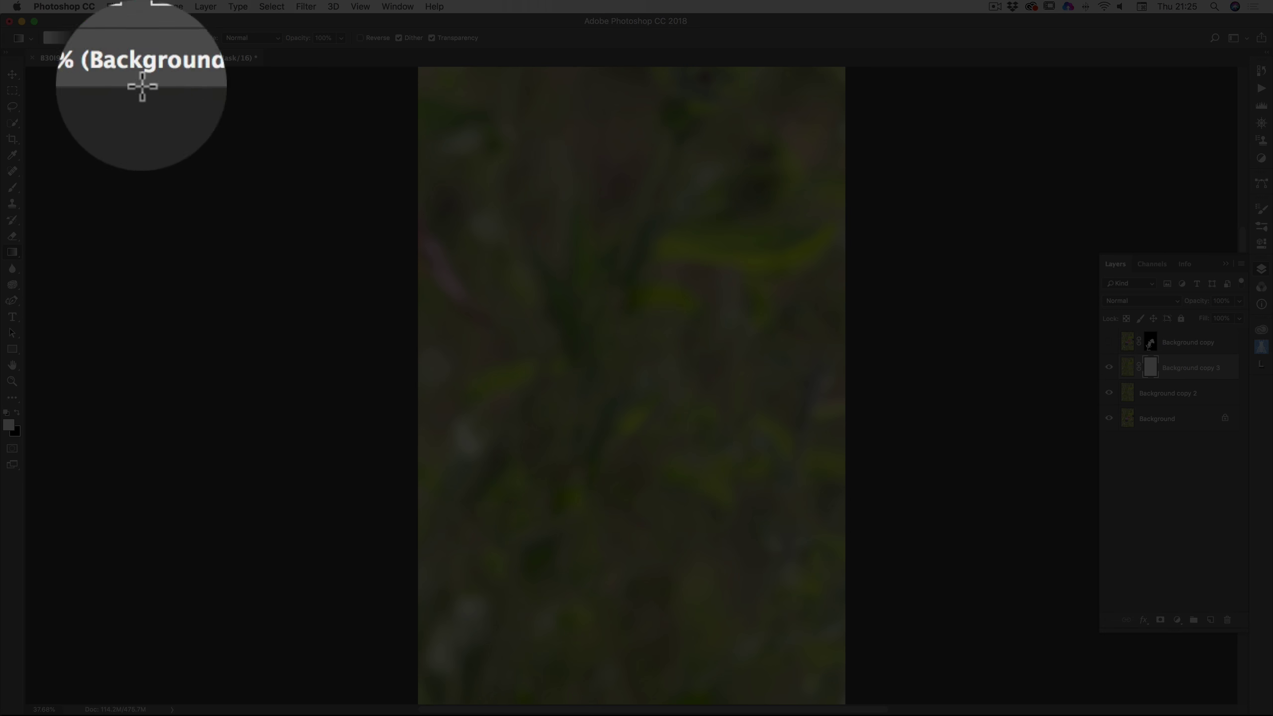
{"action": "left_click", "coordinate": [92, 38]}
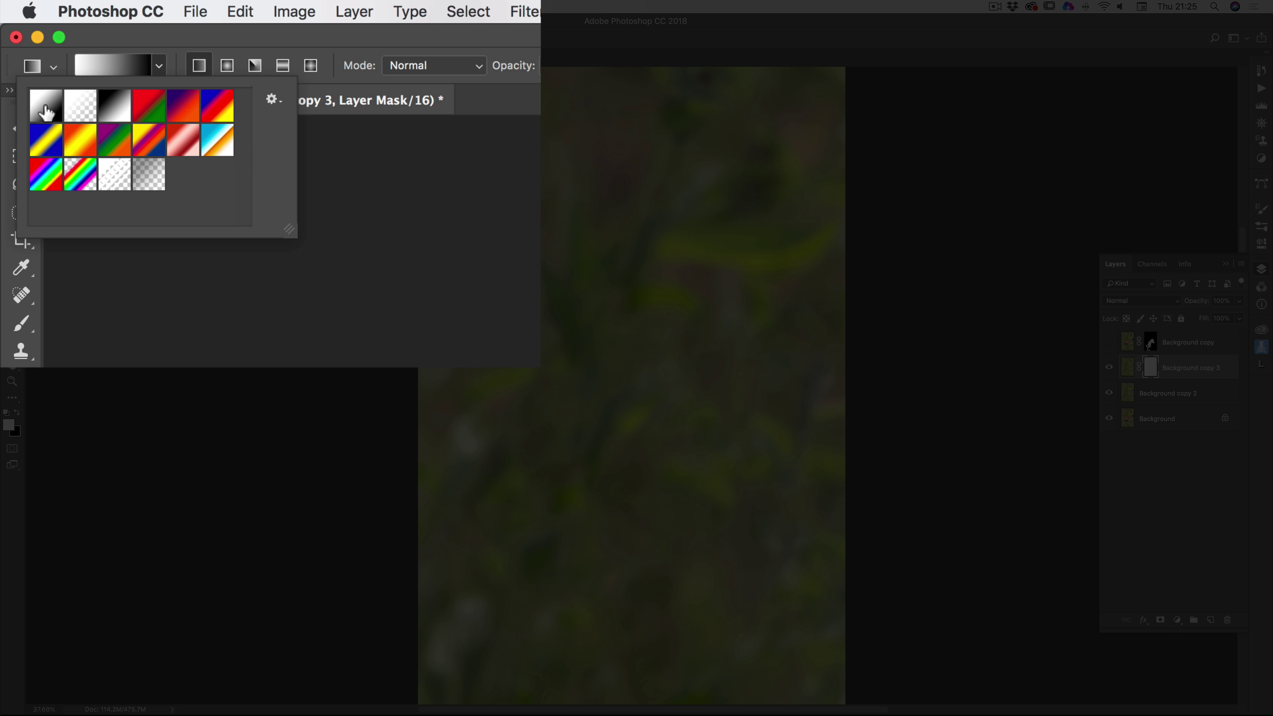
{"action": "left_click", "coordinate": [46, 112]}
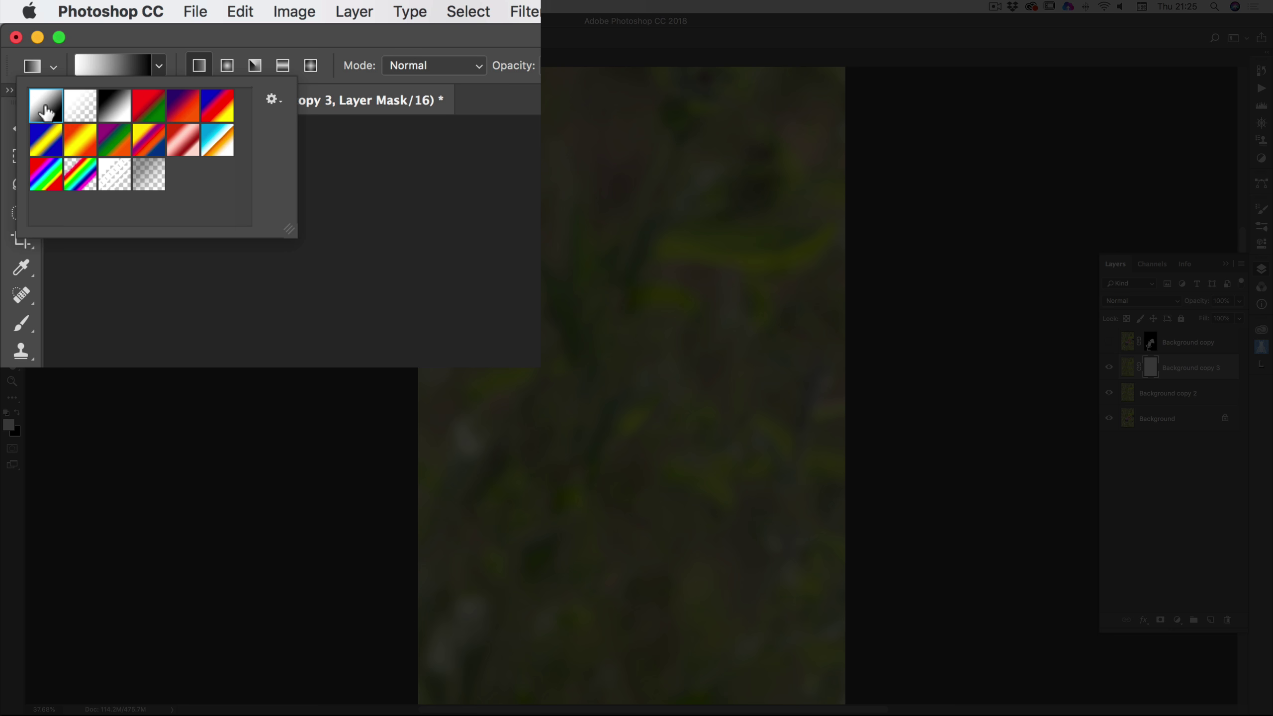
{"action": "left_click", "coordinate": [495, 308]}
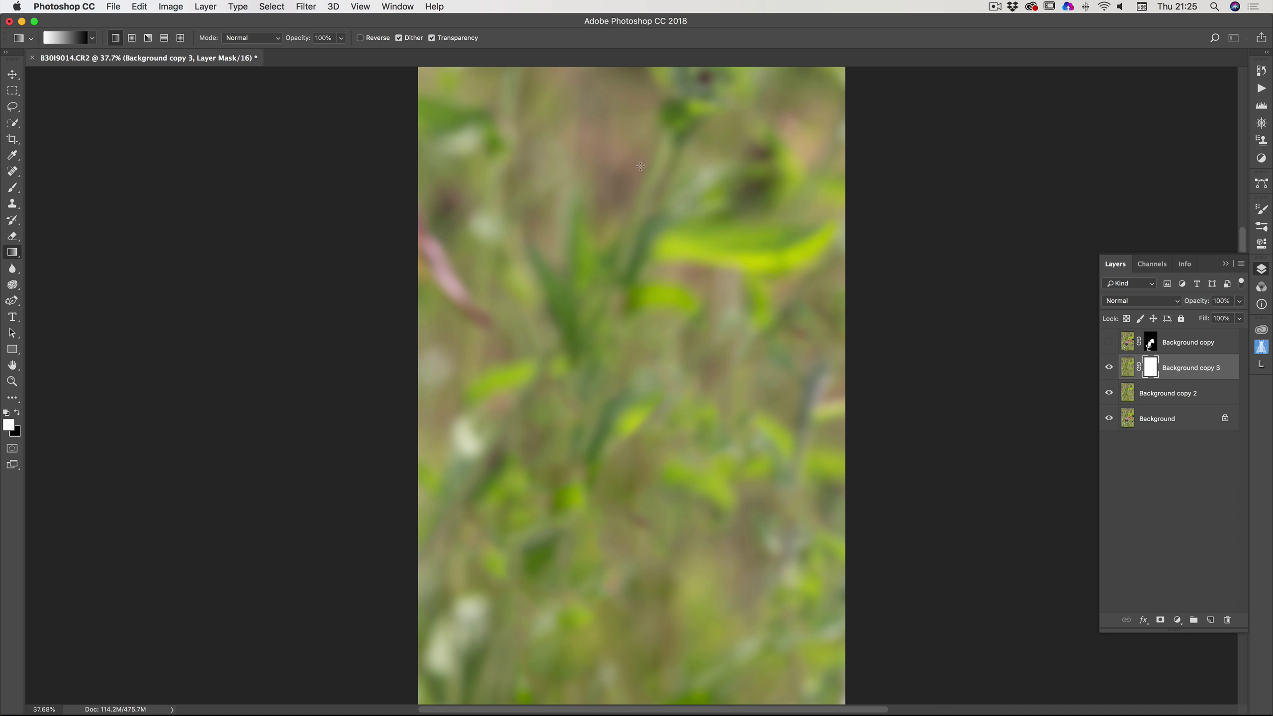
- Draw a top-to-bottom gradient on Background copy 3's mask and toggle the layer to compare
{"action": "left_click_drag", "start_coordinate": [626, 239], "coordinate": [628, 628]}
{"action": "left_click", "coordinate": [1109, 369]}
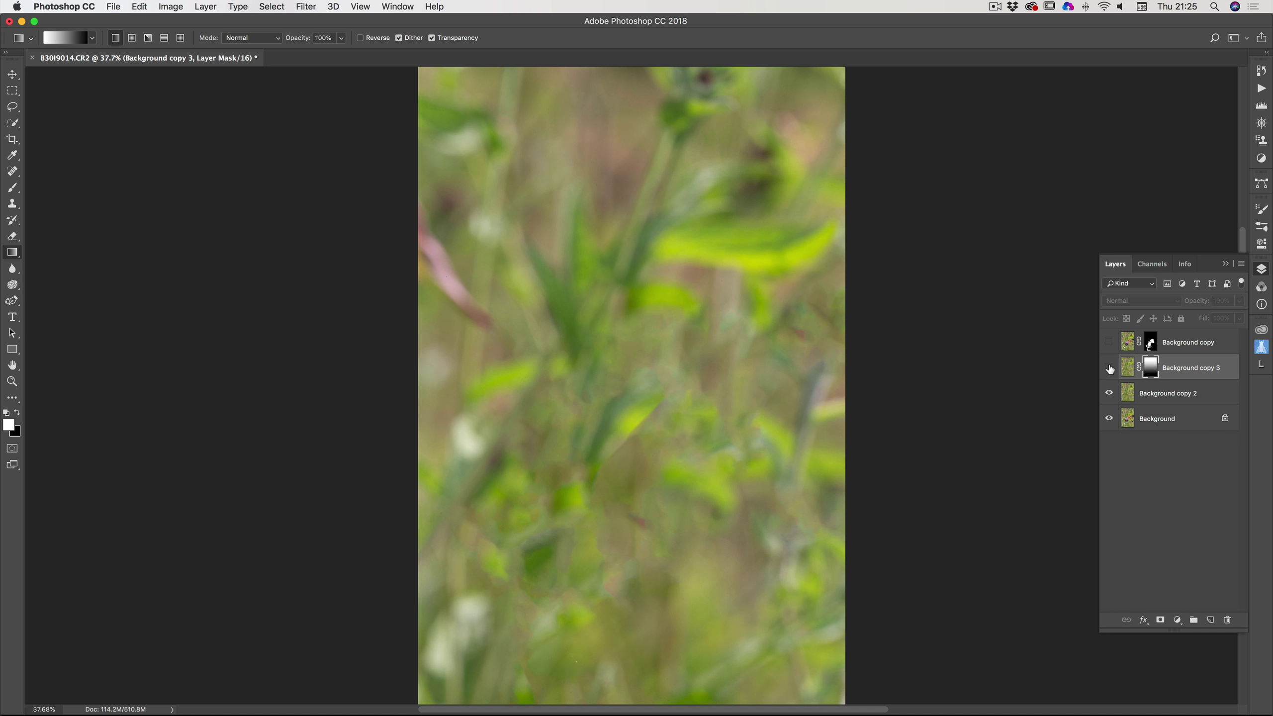
{"action": "left_click", "coordinate": [1109, 368]}
{"action": "left_click", "coordinate": [1109, 368]}
{"action": "left_click", "coordinate": [1109, 369]}
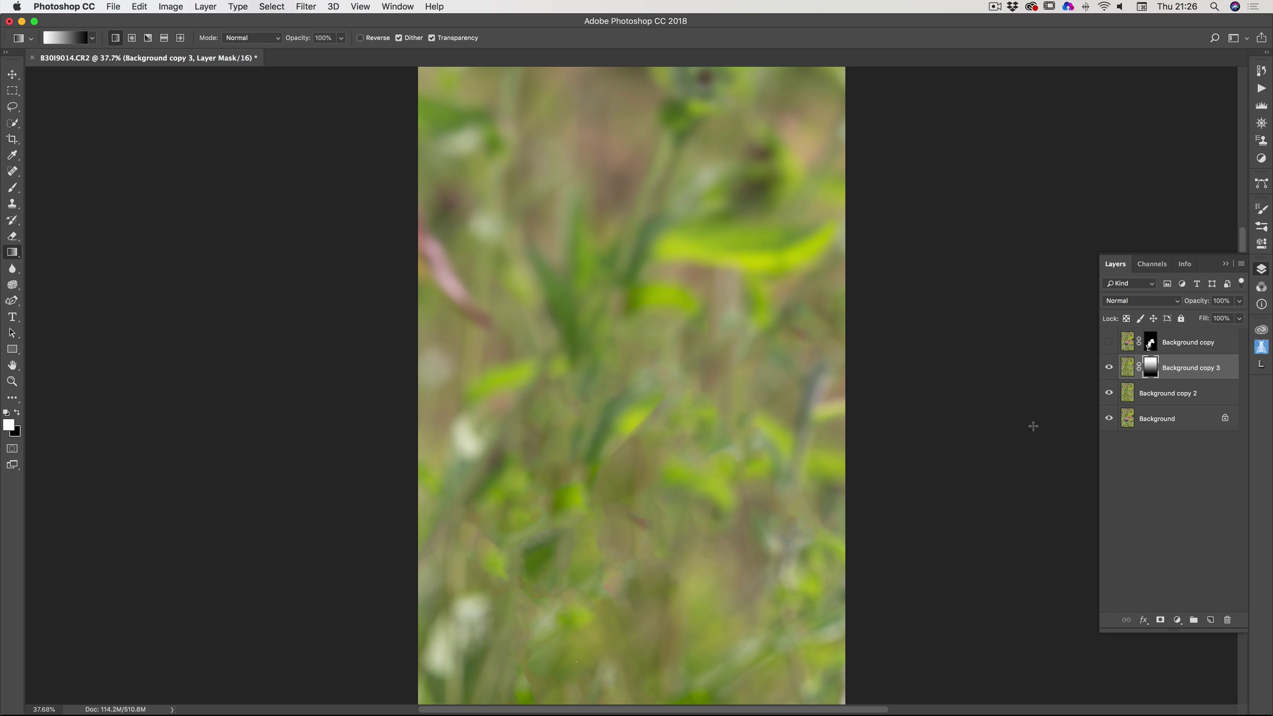
{"action": "left_click", "coordinate": [1108, 369]}
{"action": "left_click", "coordinate": [1109, 369]}
- Redraw the mask gradient from mid-image to the bottom, compare, and begin duplicating the layer
{"action": "left_click_drag", "start_coordinate": [633, 287], "coordinate": [642, 588]}
{"action": "left_click_drag", "start_coordinate": [644, 480], "coordinate": [642, 571]}
{"action": "left_click_drag", "start_coordinate": [650, 485], "coordinate": [652, 572]}
{"action": "left_click", "coordinate": [1108, 369]}
{"action": "left_click", "coordinate": [1108, 368]}
{"action": "left_click", "coordinate": [1109, 369]}
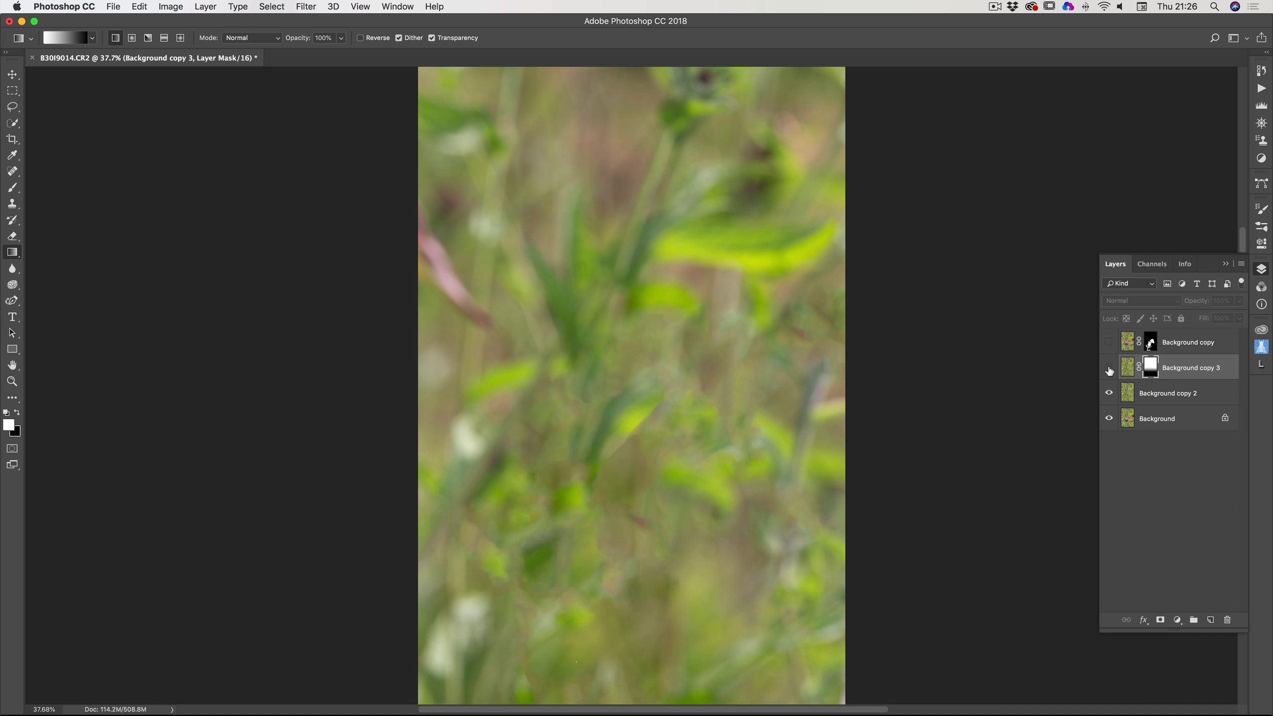
{"action": "left_click", "coordinate": [1109, 368]}
{"action": "left_click", "coordinate": [1109, 368]}
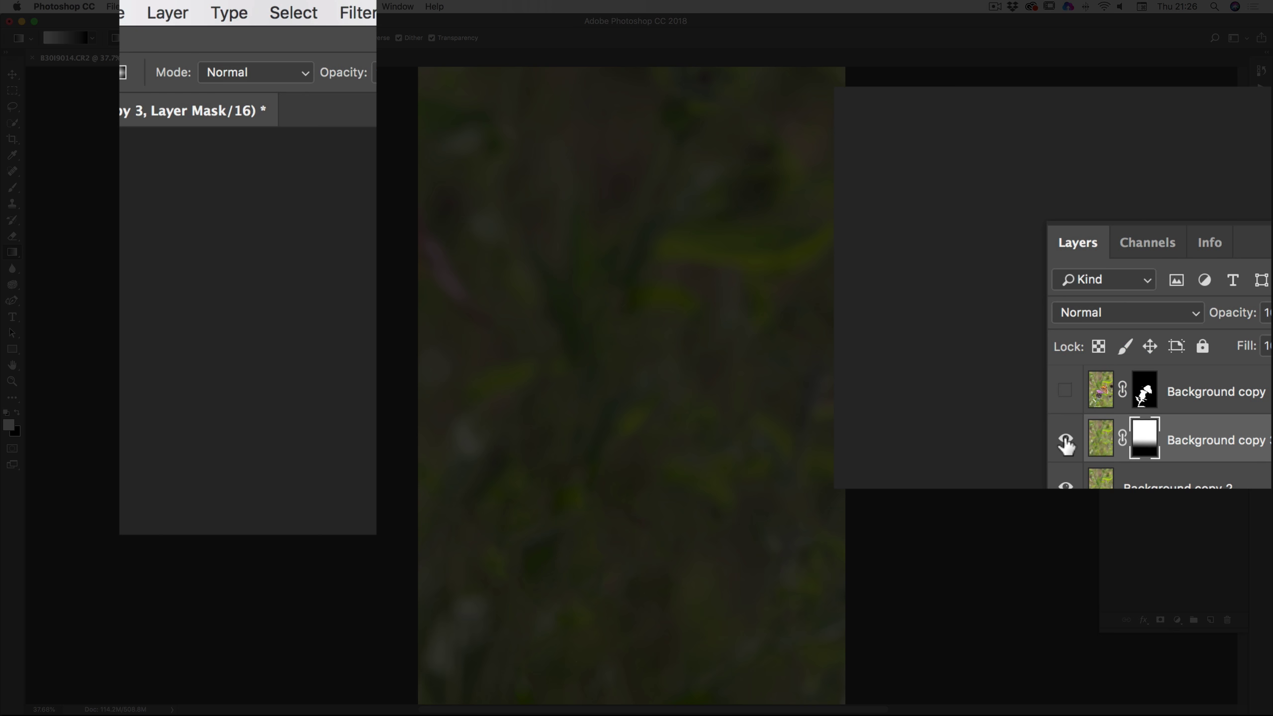
{"action": "left_click", "coordinate": [1109, 368]}
{"action": "right_click", "coordinate": [1204, 435]}
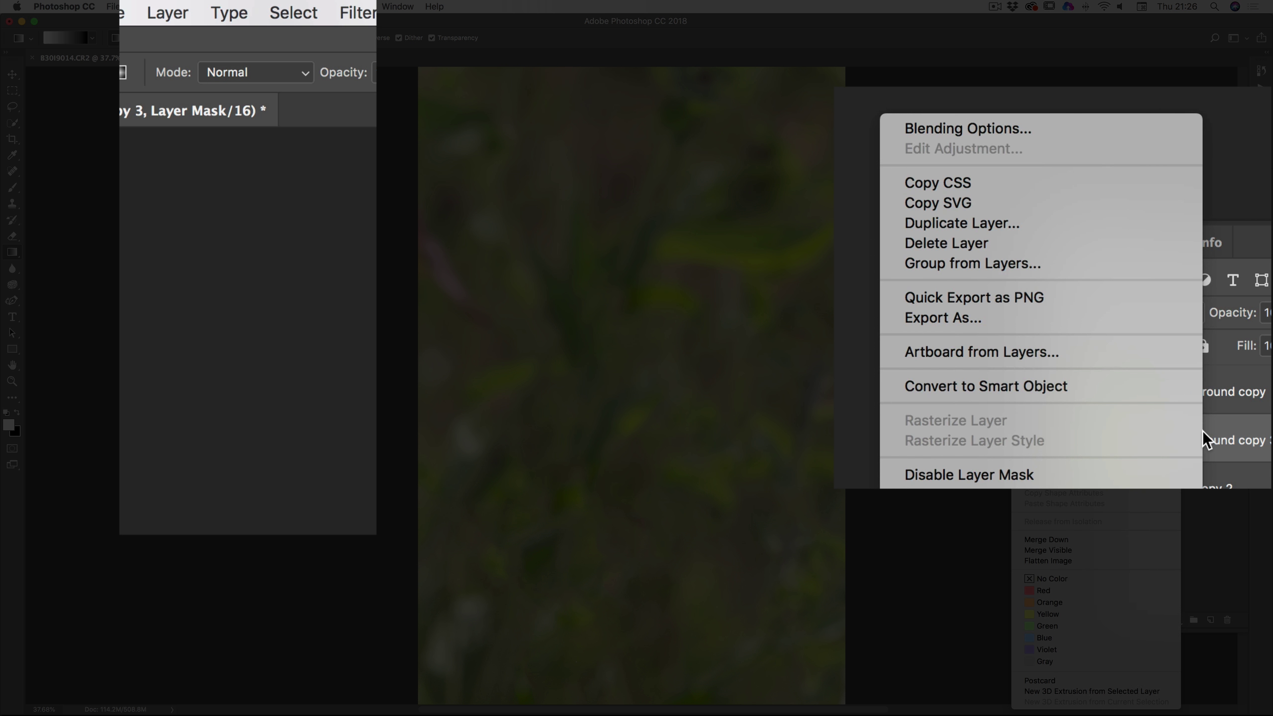
{"action": "left_click", "coordinate": [1005, 224]}
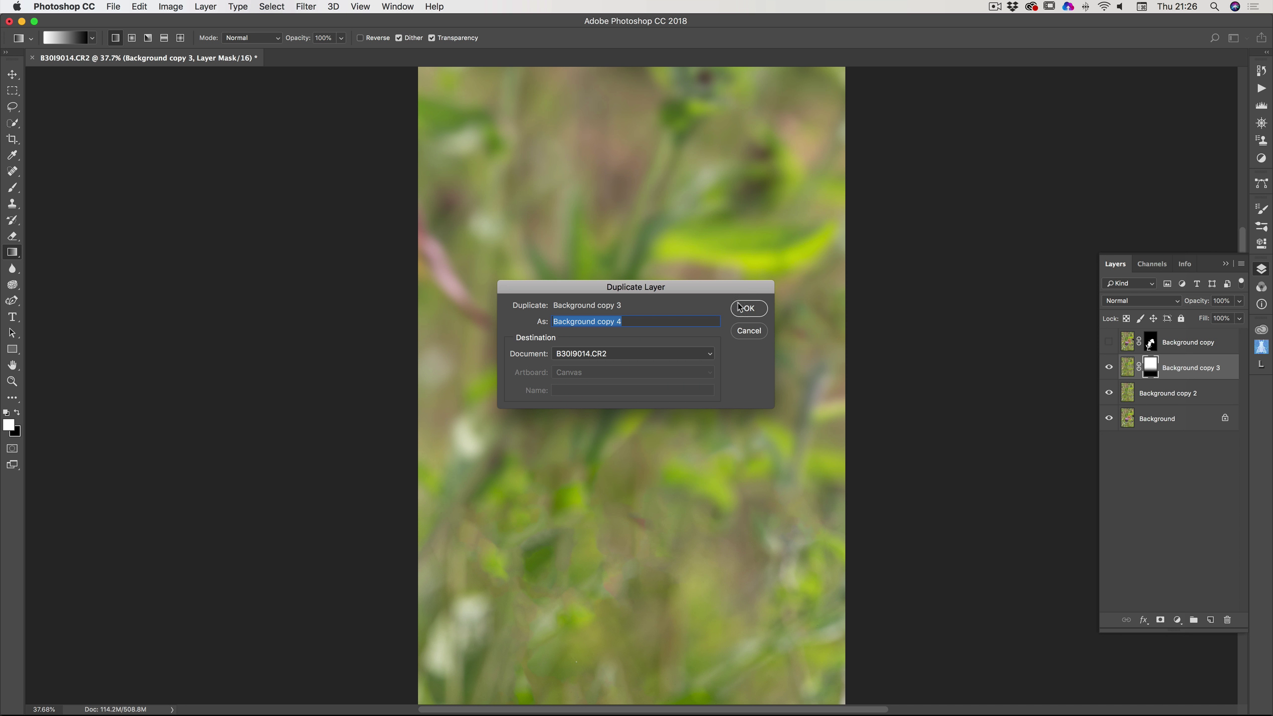
- Create Background copy 4 and give it a Gaussian Blur of about 158.9 pixels
{"action": "left_click", "coordinate": [742, 308]}
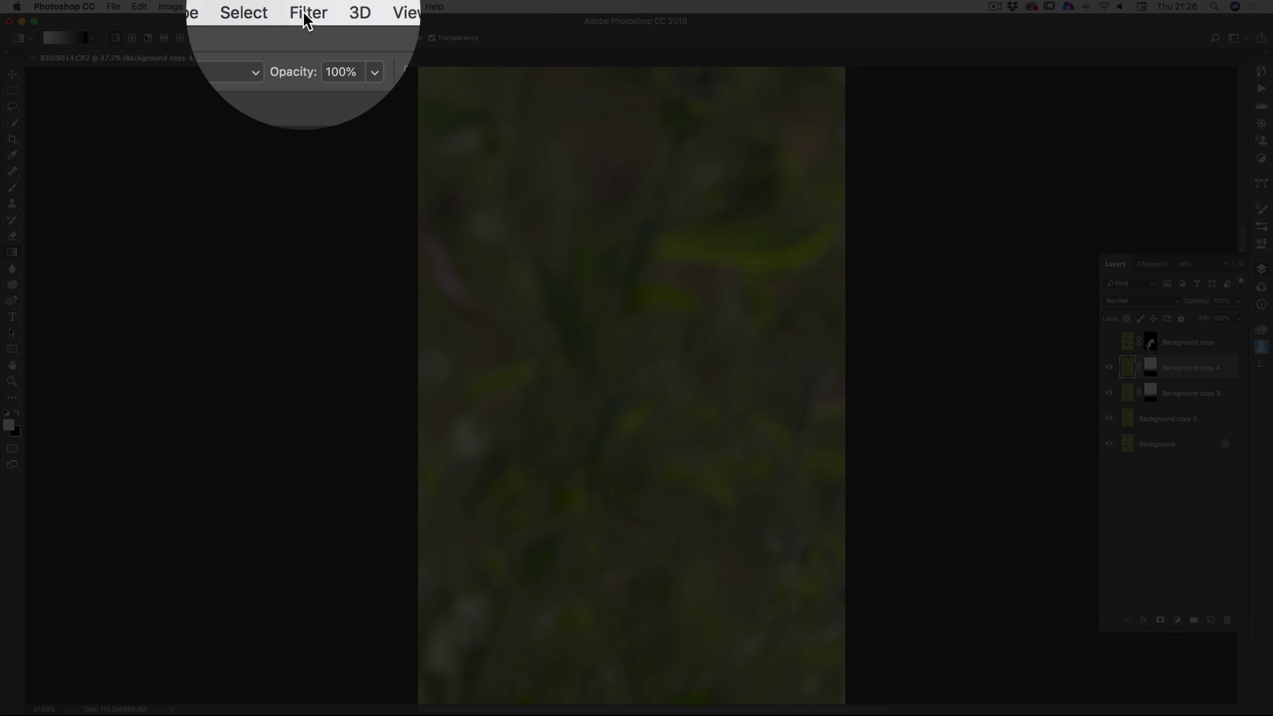
{"action": "left_click", "coordinate": [305, 7]}
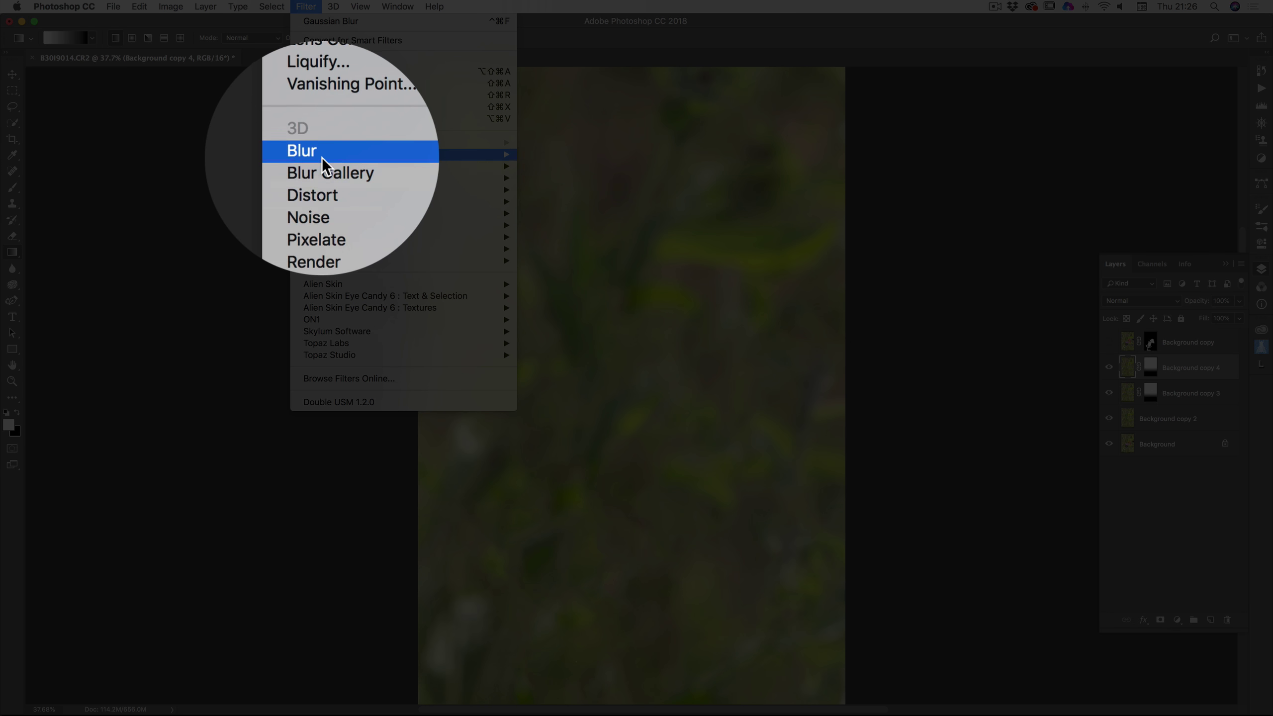
{"action": "mouse_move", "coordinate": [423, 160]}
{"action": "left_click", "coordinate": [538, 200]}
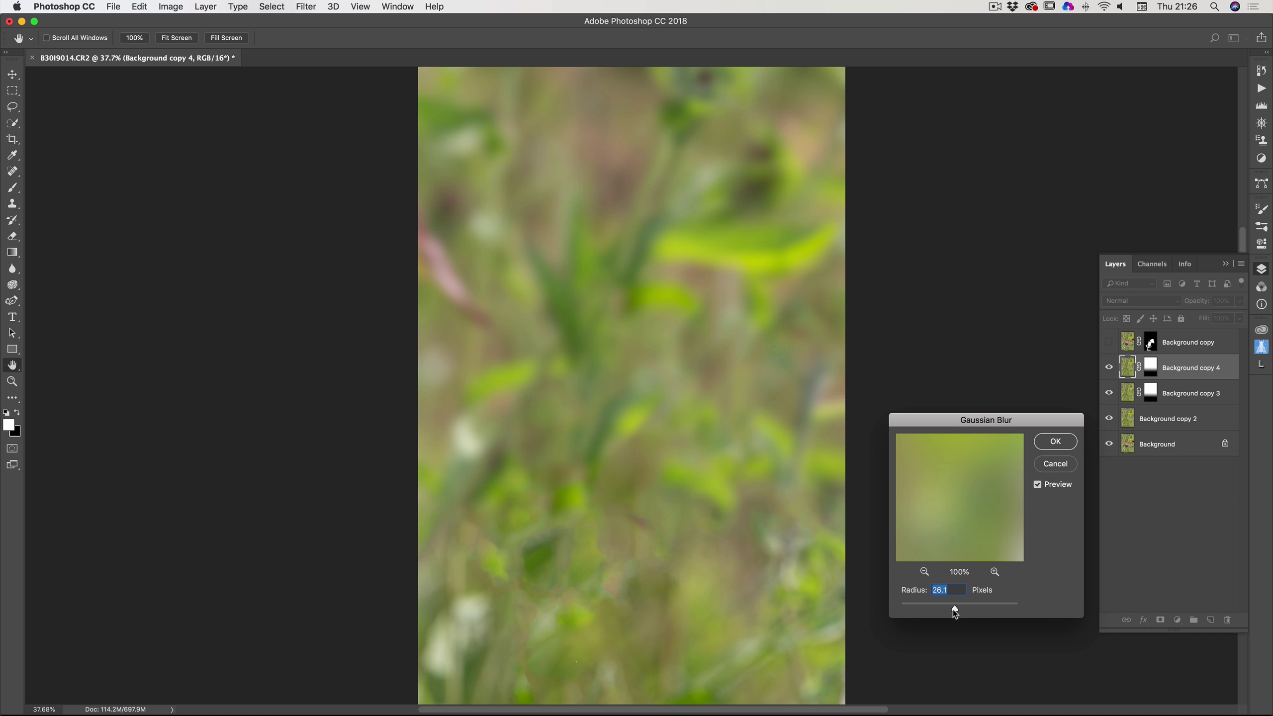
{"action": "left_click_drag", "start_coordinate": [955, 610], "coordinate": [990, 604]}
{"action": "left_click", "coordinate": [991, 609]}
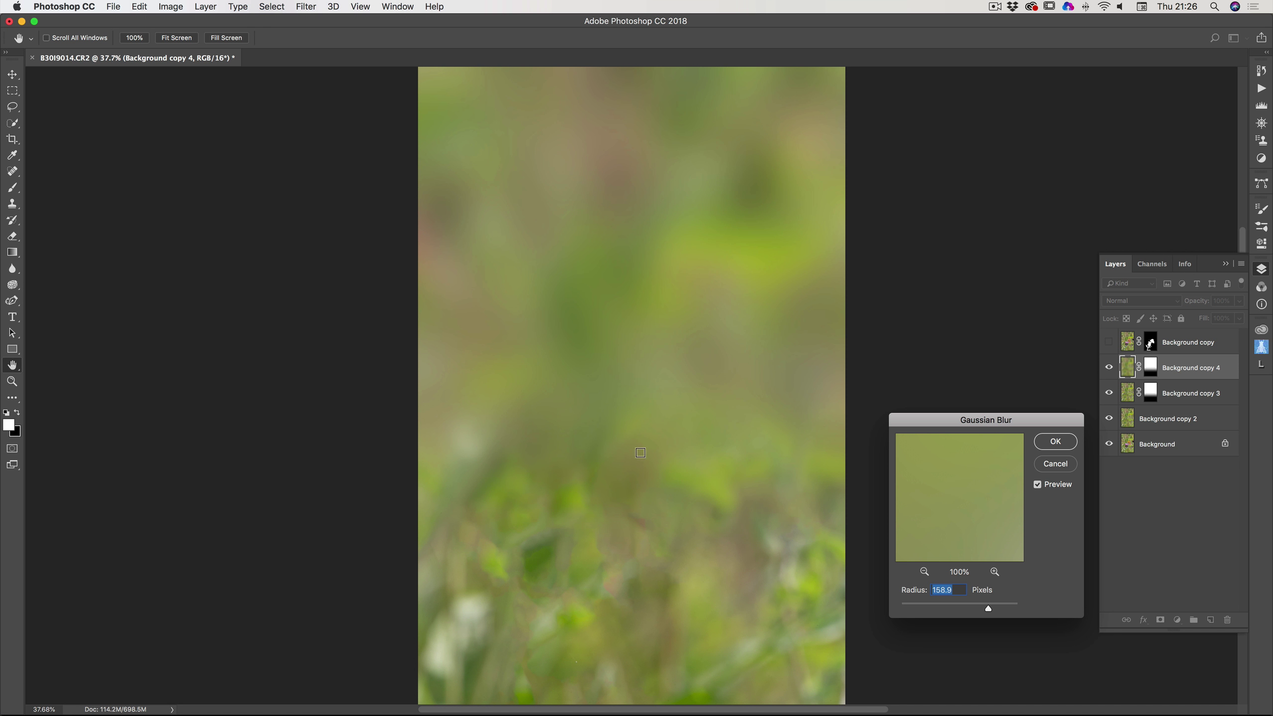
{"action": "left_click", "coordinate": [1056, 441]}
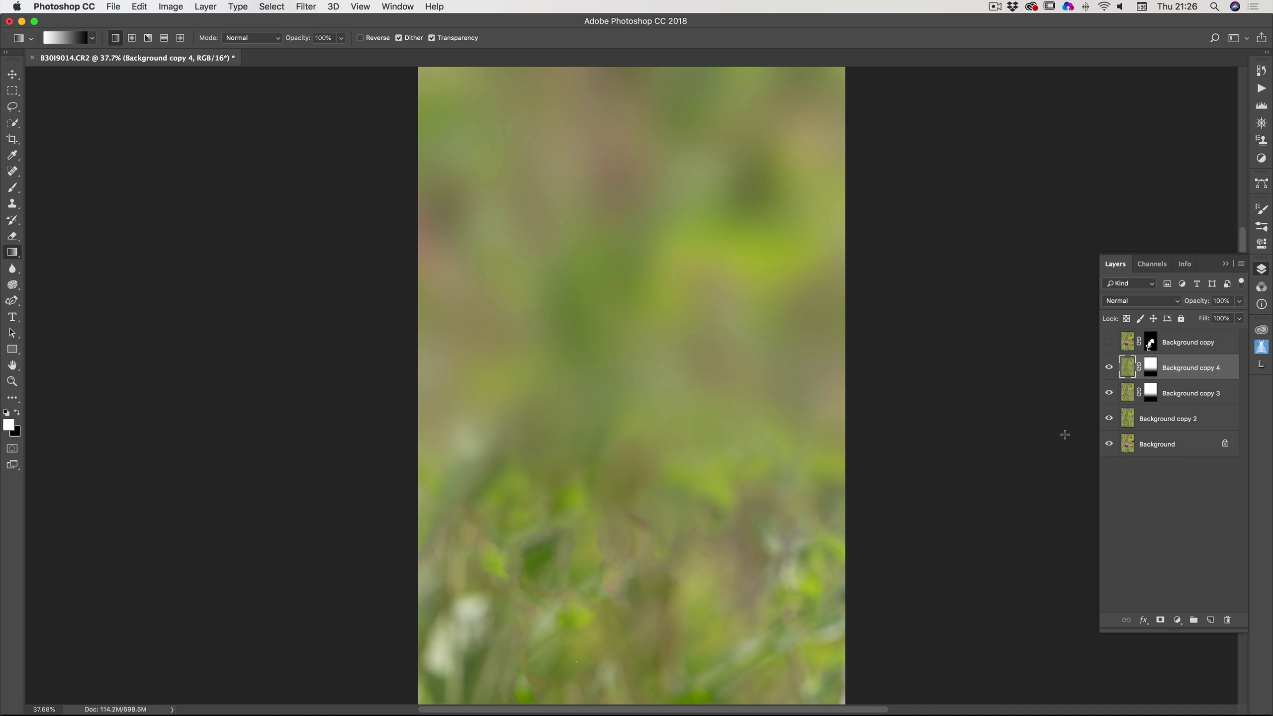
- Draw a vertical gradient on Background copy 4's mask so its blur fades toward the bottom
{"action": "left_click", "coordinate": [1152, 369]}
{"action": "left_click_drag", "start_coordinate": [637, 155], "coordinate": [639, 452]}
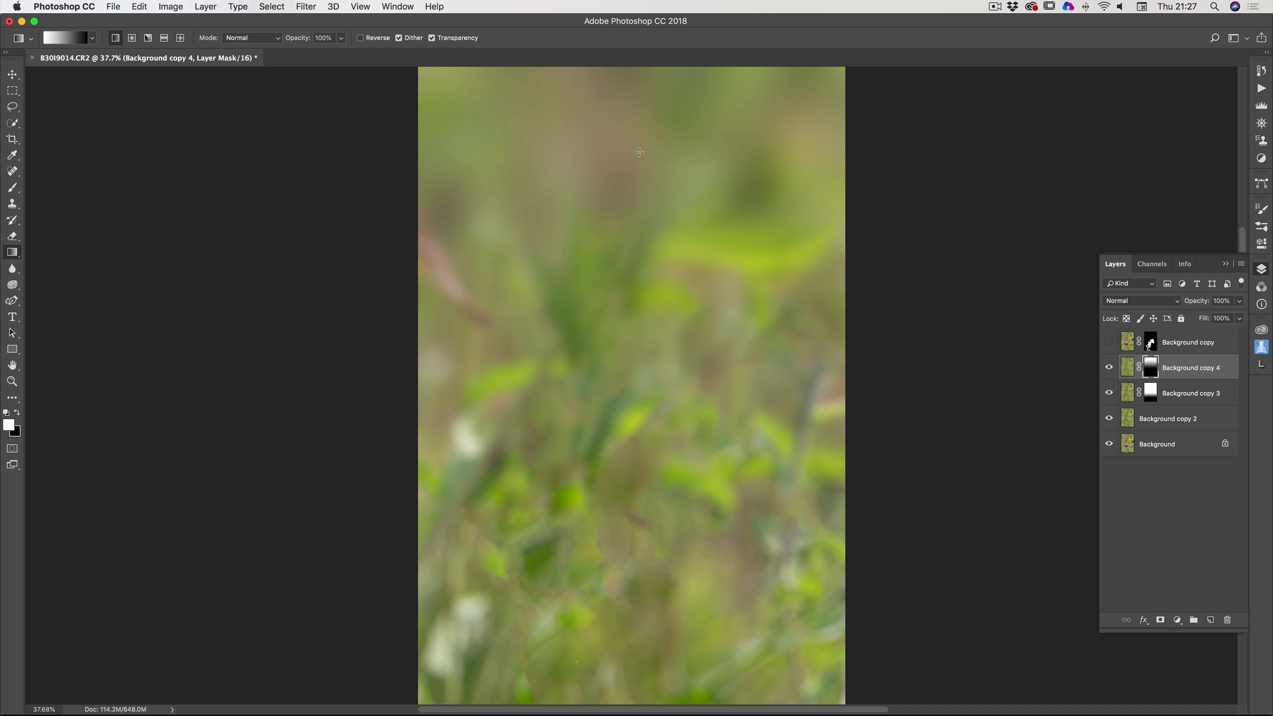
{"action": "left_click_drag", "start_coordinate": [640, 152], "coordinate": [618, 662]}
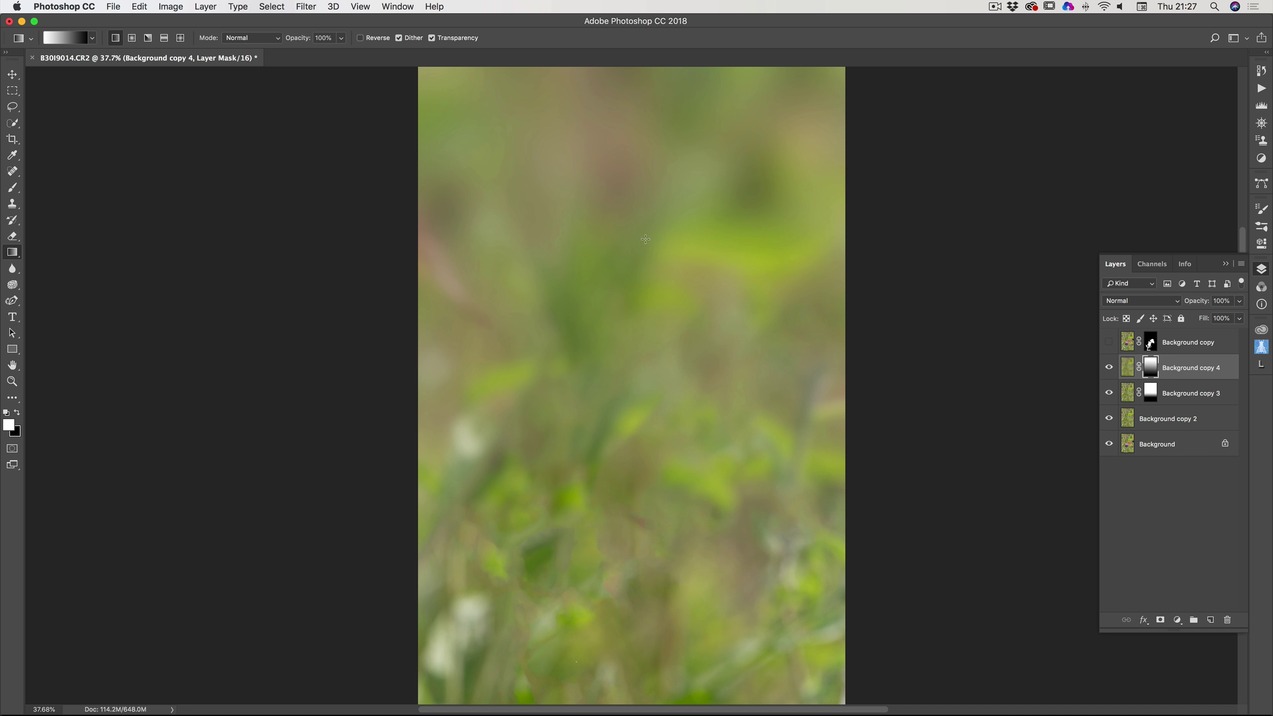
{"action": "left_click_drag", "start_coordinate": [626, 302], "coordinate": [616, 546]}
{"action": "left_click_drag", "start_coordinate": [637, 252], "coordinate": [646, 527]}
{"action": "left_click_drag", "start_coordinate": [629, 271], "coordinate": [627, 593]}
{"action": "left_click_drag", "start_coordinate": [645, 270], "coordinate": [651, 390]}
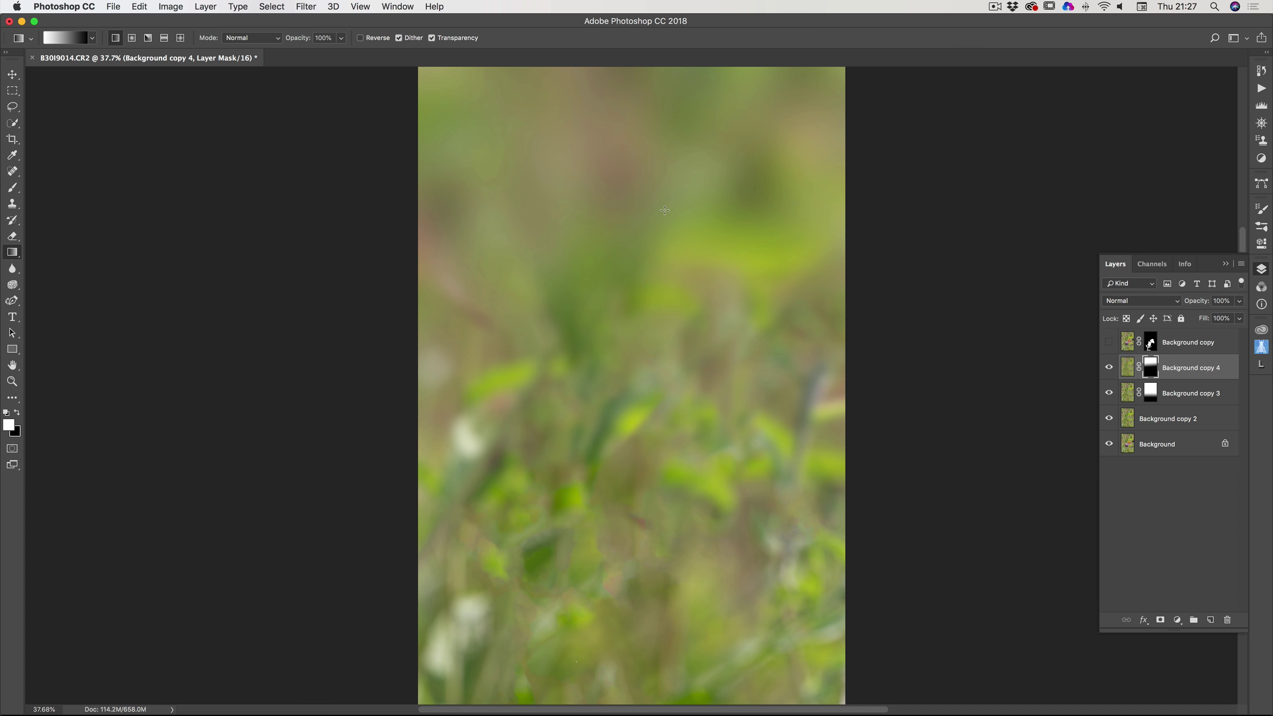
{"action": "left_click_drag", "start_coordinate": [665, 211], "coordinate": [660, 312]}
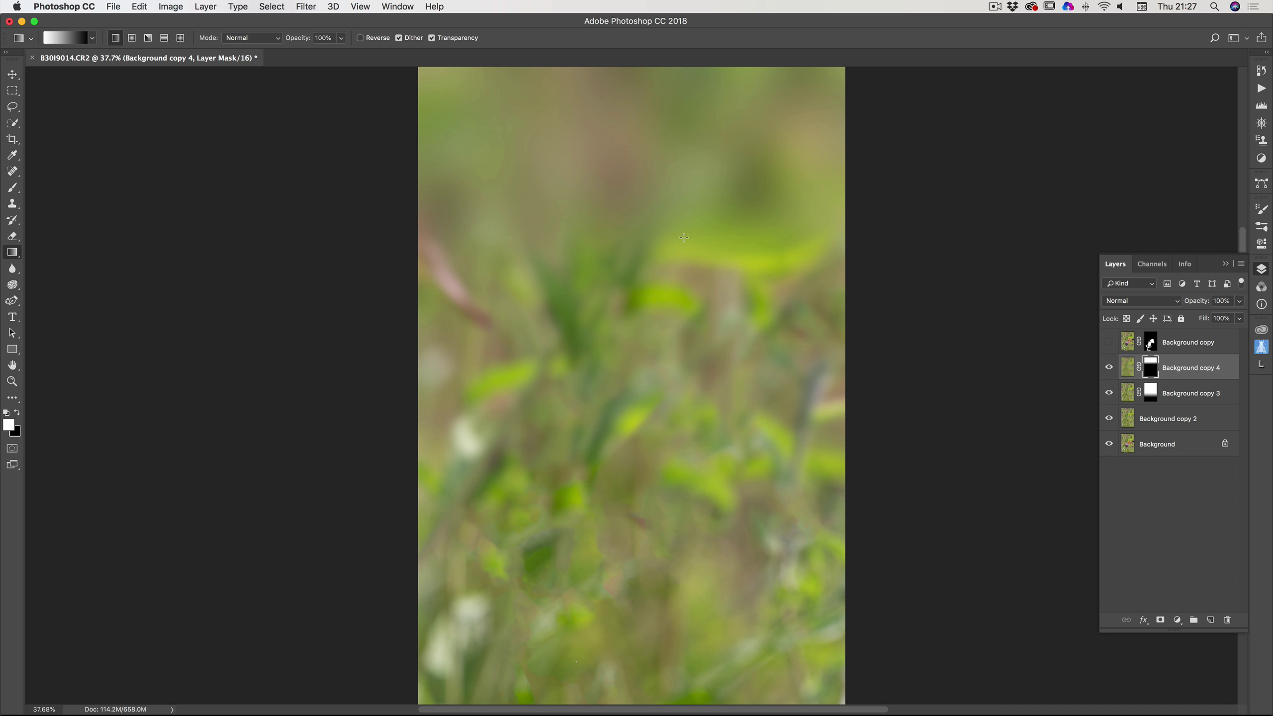
{"action": "left_click_drag", "start_coordinate": [658, 167], "coordinate": [656, 454]}
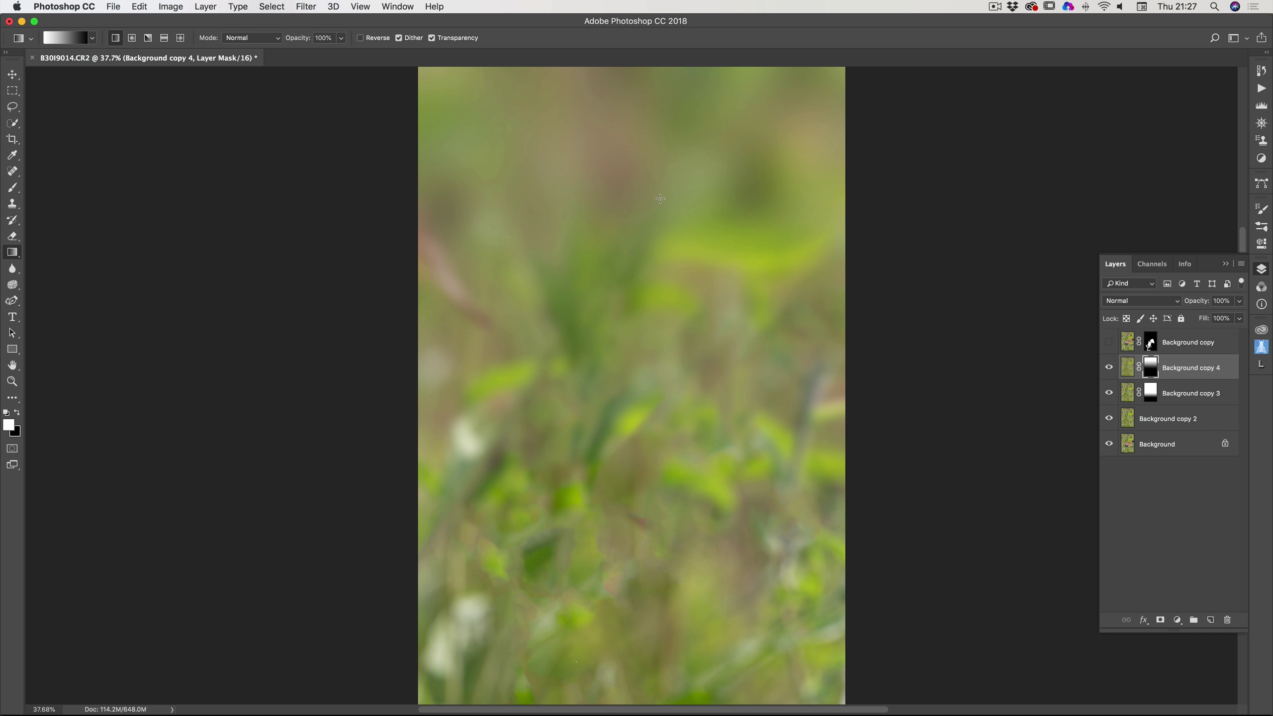
{"action": "left_click_drag", "start_coordinate": [660, 198], "coordinate": [661, 517]}
- Hide and reshow Background copies 4, 3 and 2 to compare the layered blurs
{"action": "left_click", "coordinate": [1109, 368]}
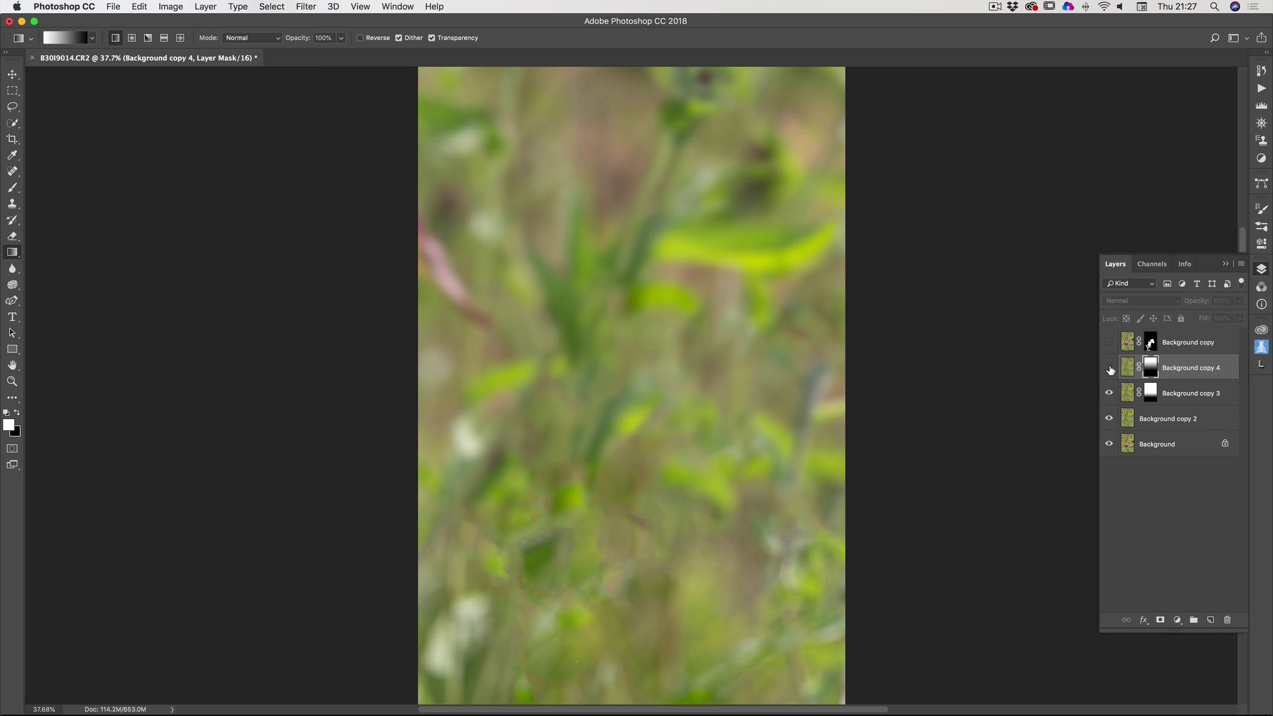
{"action": "left_click", "coordinate": [1109, 394]}
{"action": "left_click", "coordinate": [1109, 419]}
{"action": "left_click", "coordinate": [1109, 419]}
{"action": "left_click", "coordinate": [1109, 393]}
{"action": "left_click", "coordinate": [1109, 368]}
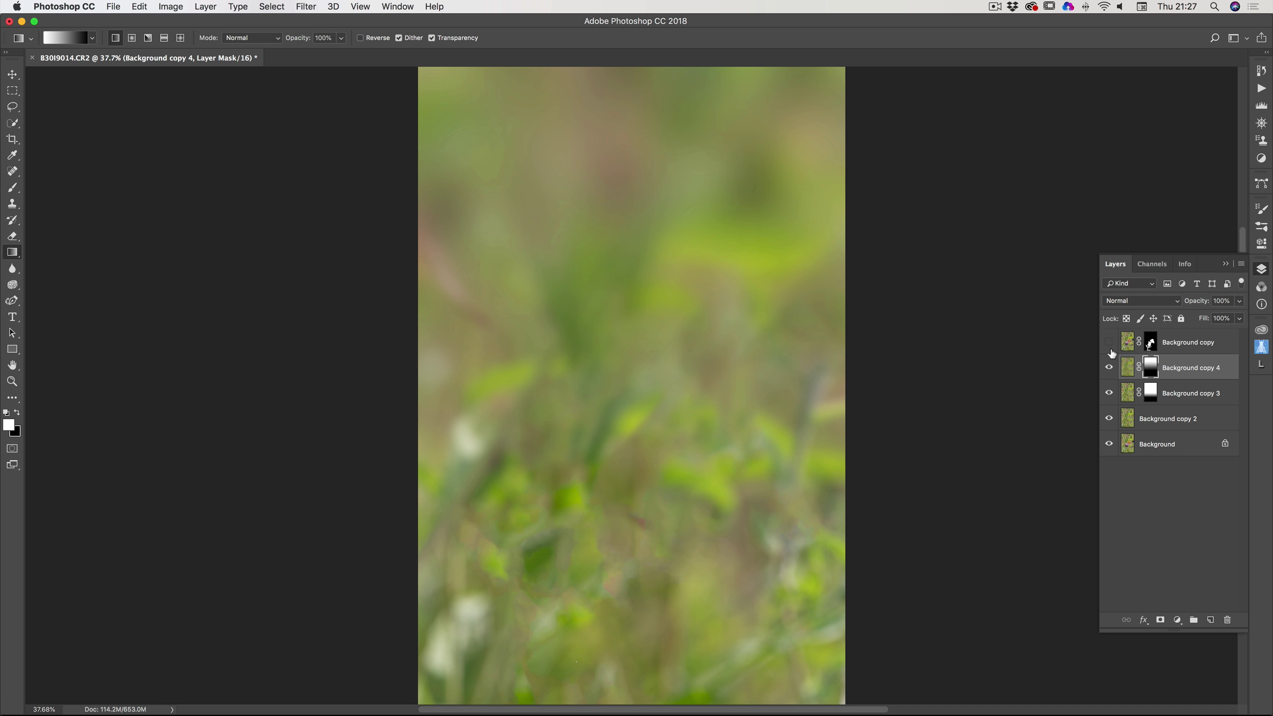
- Undo the stray top-down gradient drawn on Background copy 4's pixels
{"action": "key", "text": "super+2"}
{"action": "left_click_drag", "start_coordinate": [651, 222], "coordinate": [655, 506]}
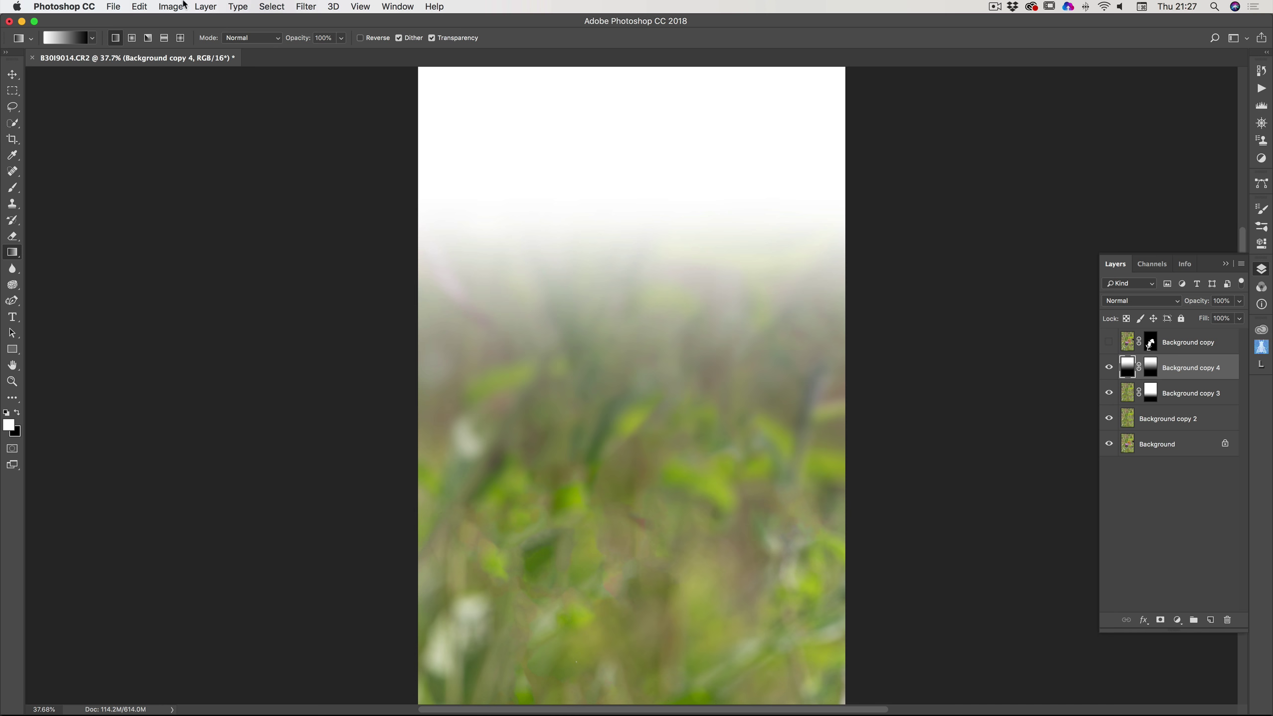
{"action": "left_click", "coordinate": [131, 7]}
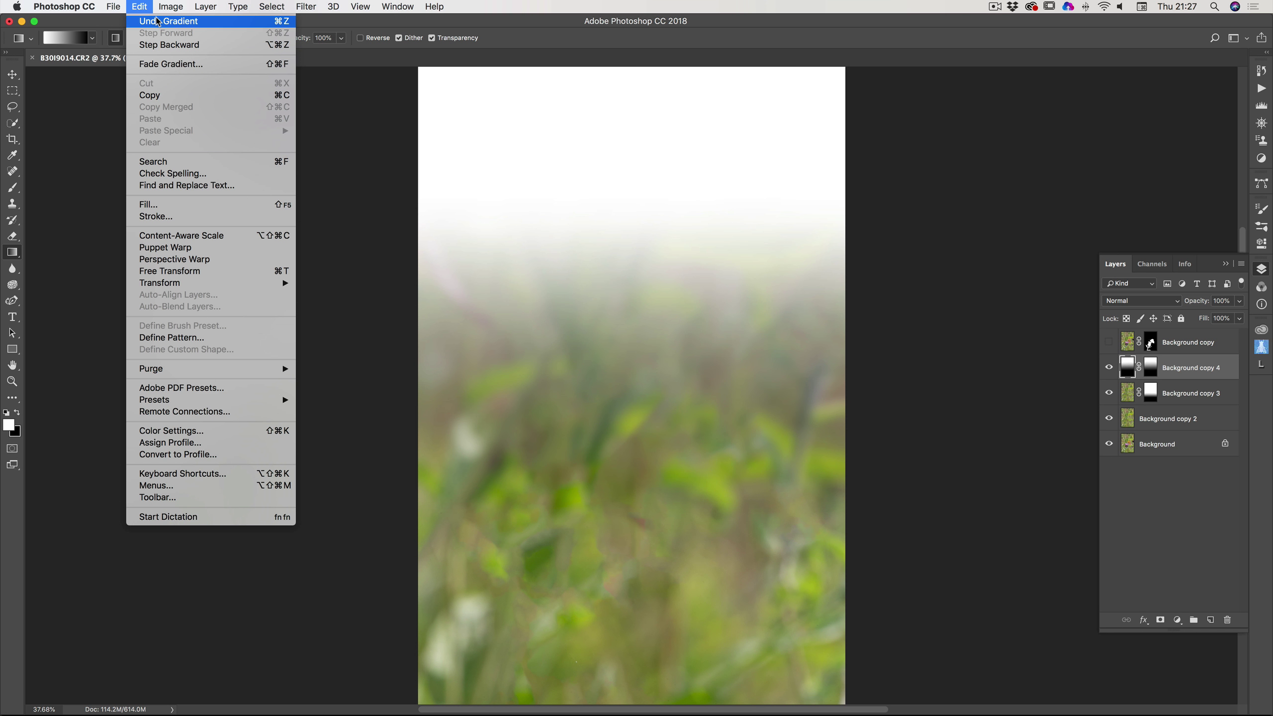
{"action": "left_click", "coordinate": [157, 18]}
- Redraw a longer top-down gradient on Background copy 4's mask to reveal more blur
{"action": "left_click", "coordinate": [1151, 370]}
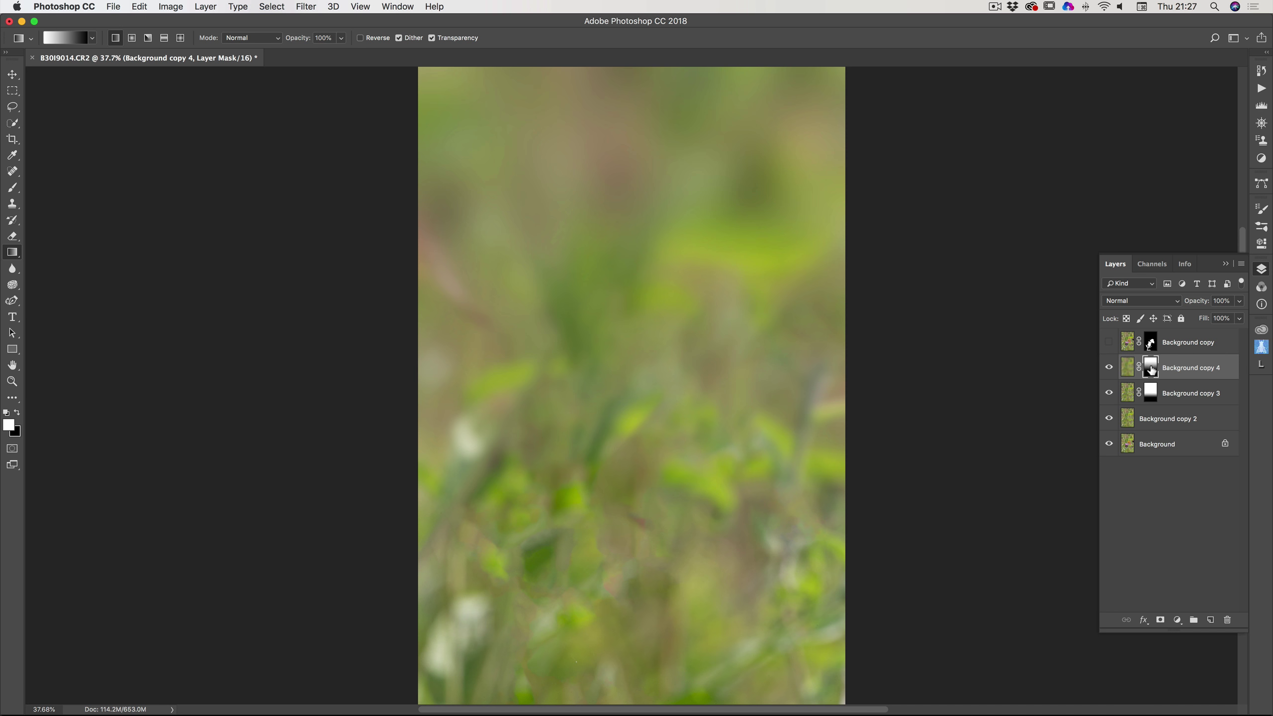
{"action": "key", "text": "super+z"}
{"action": "left_click_drag", "start_coordinate": [642, 212], "coordinate": [640, 436]}
{"action": "left_click_drag", "start_coordinate": [642, 223], "coordinate": [622, 627]}
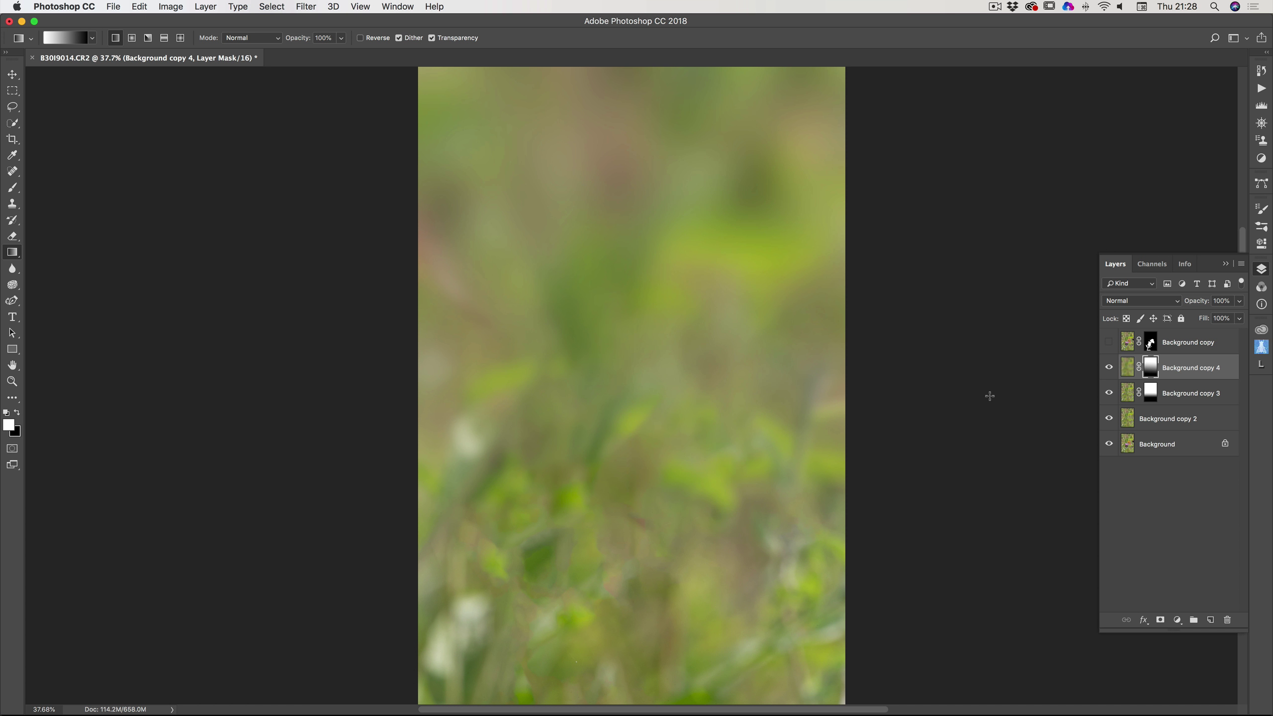
- Show and select Background copy, compare Background copy 4's blur on and off, then target its mask
{"action": "left_click", "coordinate": [1110, 343]}
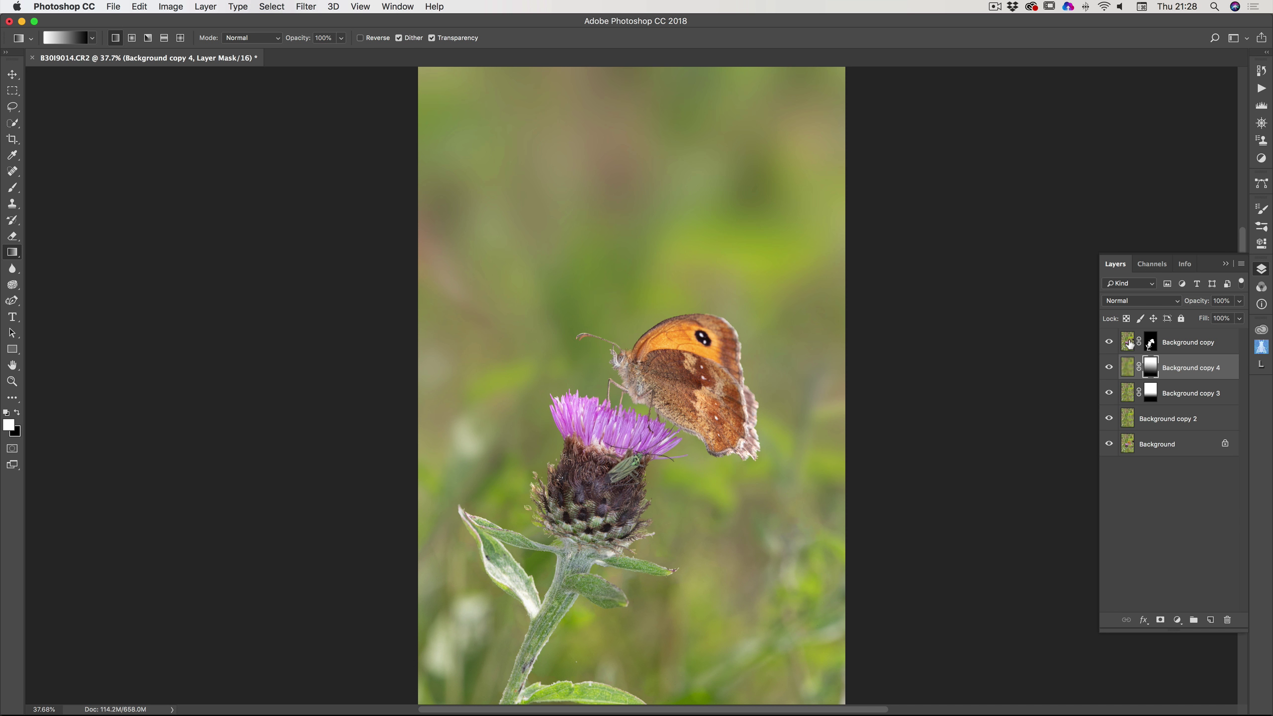
{"action": "left_click", "coordinate": [1128, 343]}
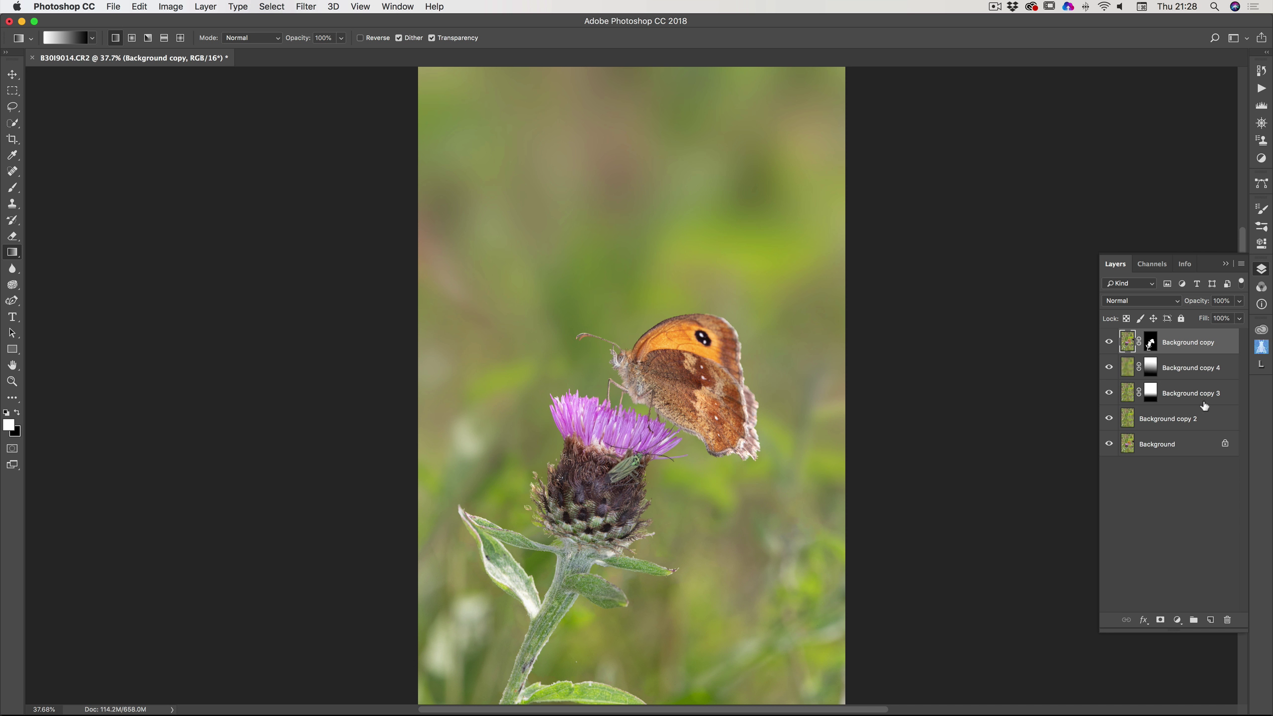
{"action": "left_click", "coordinate": [1109, 368]}
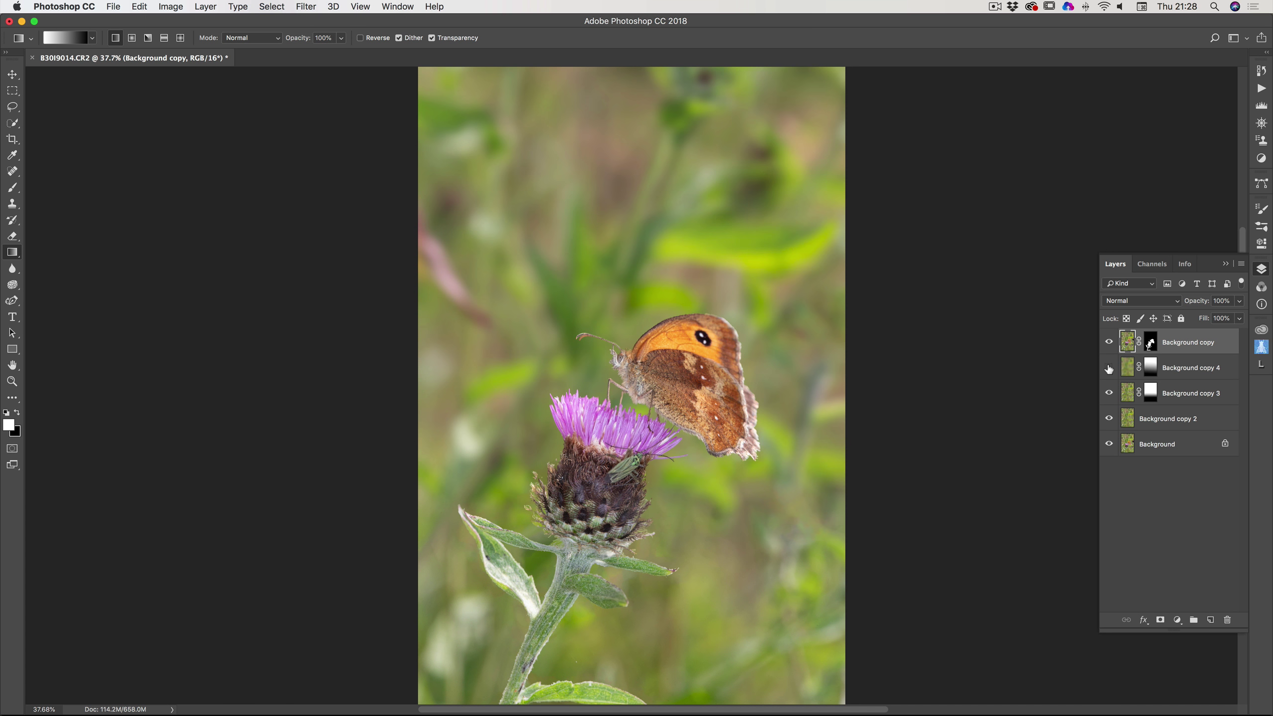
{"action": "left_click", "coordinate": [1109, 368]}
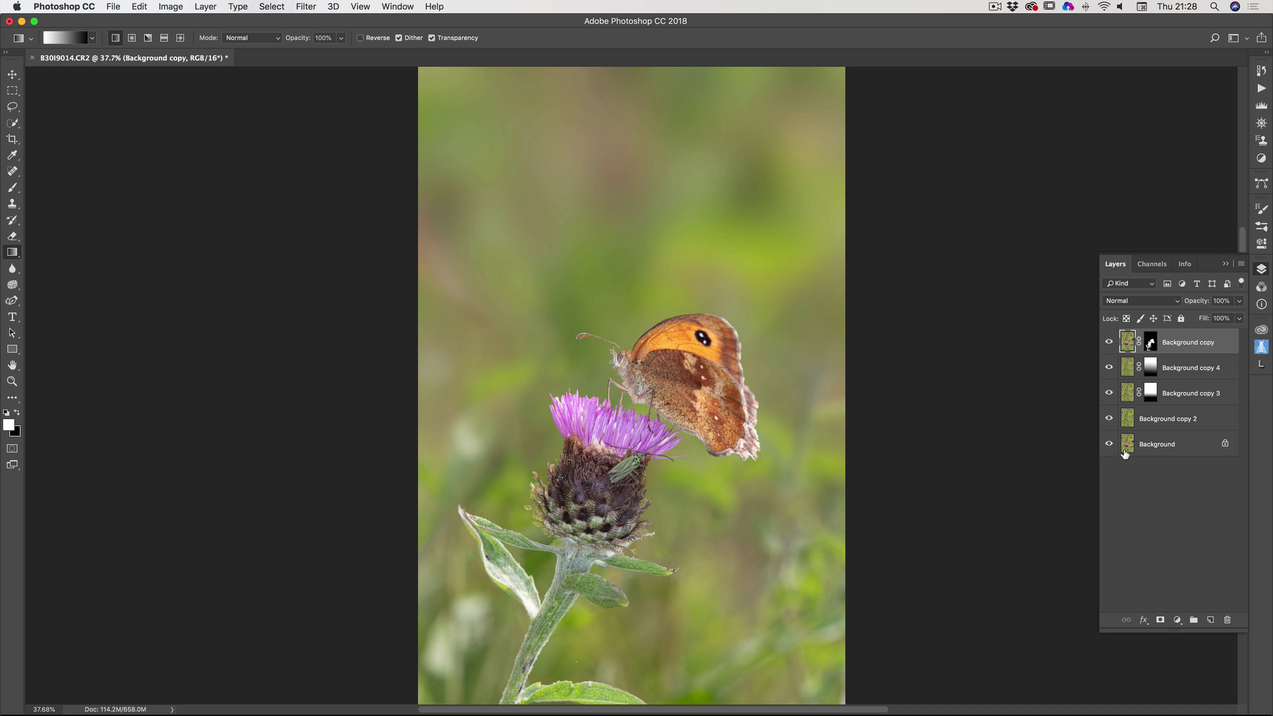
{"action": "left_click", "coordinate": [1152, 368]}
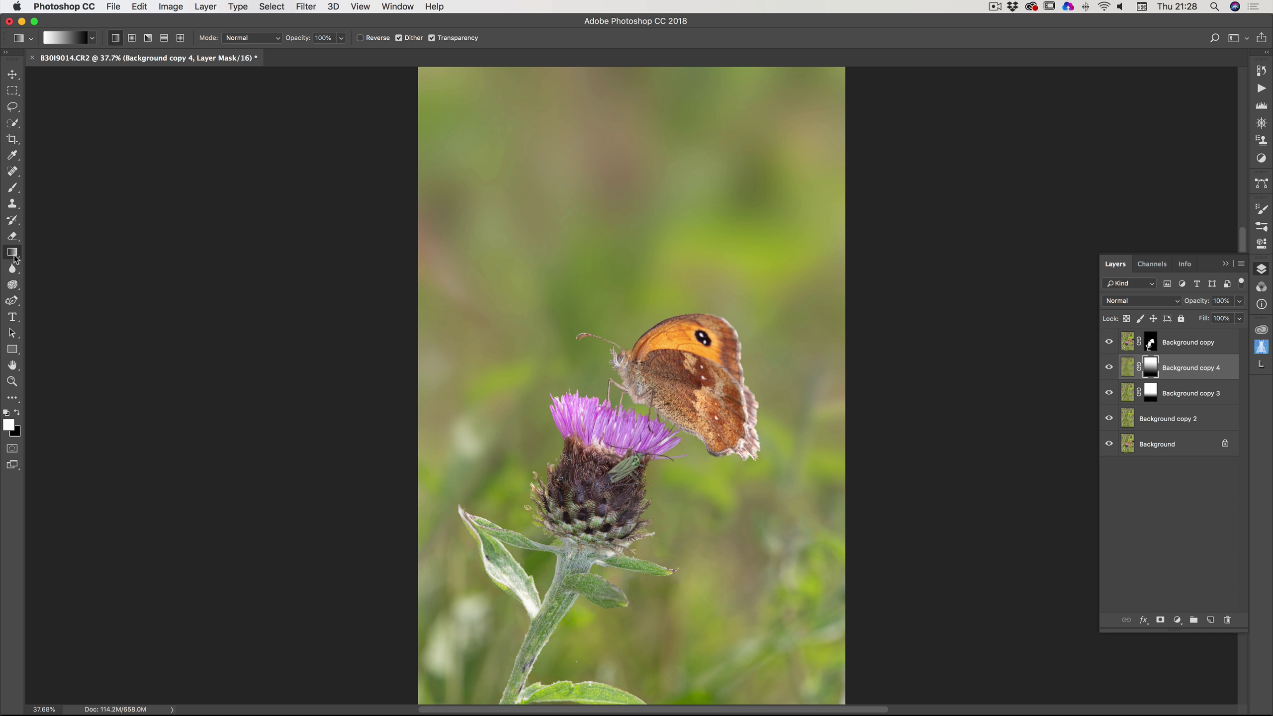
- With the Gradient Tool, redraw vertical gradients on Background copy 4's mask, ending below the butterfly
{"action": "left_click_drag", "start_coordinate": [12, 251], "coordinate": [66, 249]}
{"action": "scroll", "coordinate": [679, 687], "scroll_direction": "down", "scroll_amount": 5}
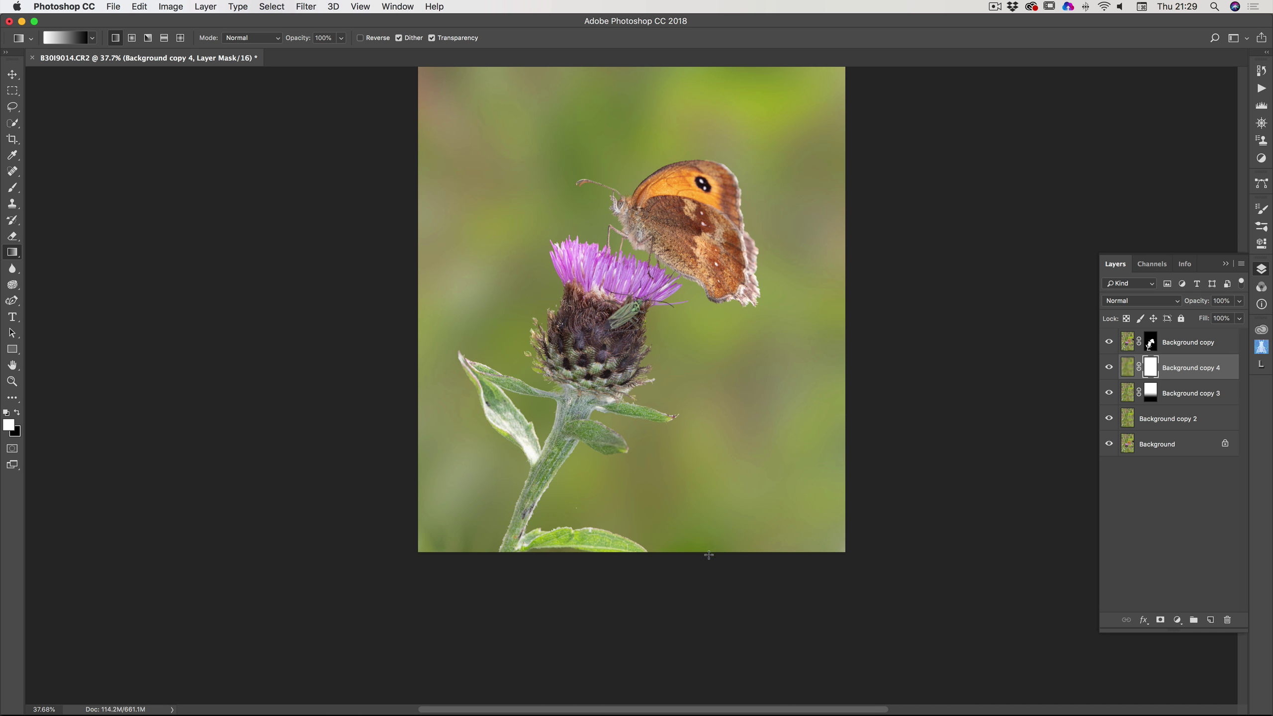
{"action": "scroll", "coordinate": [891, 592], "scroll_direction": "up", "scroll_amount": 3}
{"action": "scroll", "coordinate": [891, 591], "scroll_direction": "up", "scroll_amount": 3}
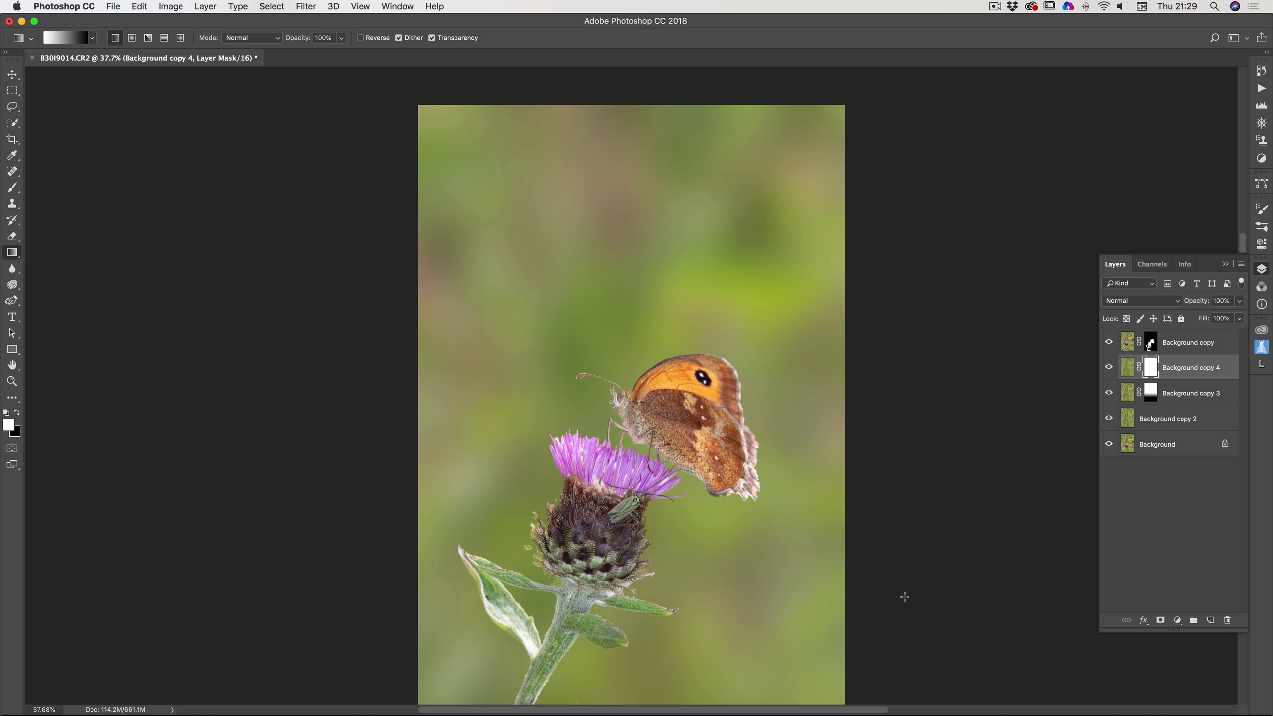
{"action": "scroll", "coordinate": [907, 596], "scroll_direction": "down", "scroll_amount": 2}
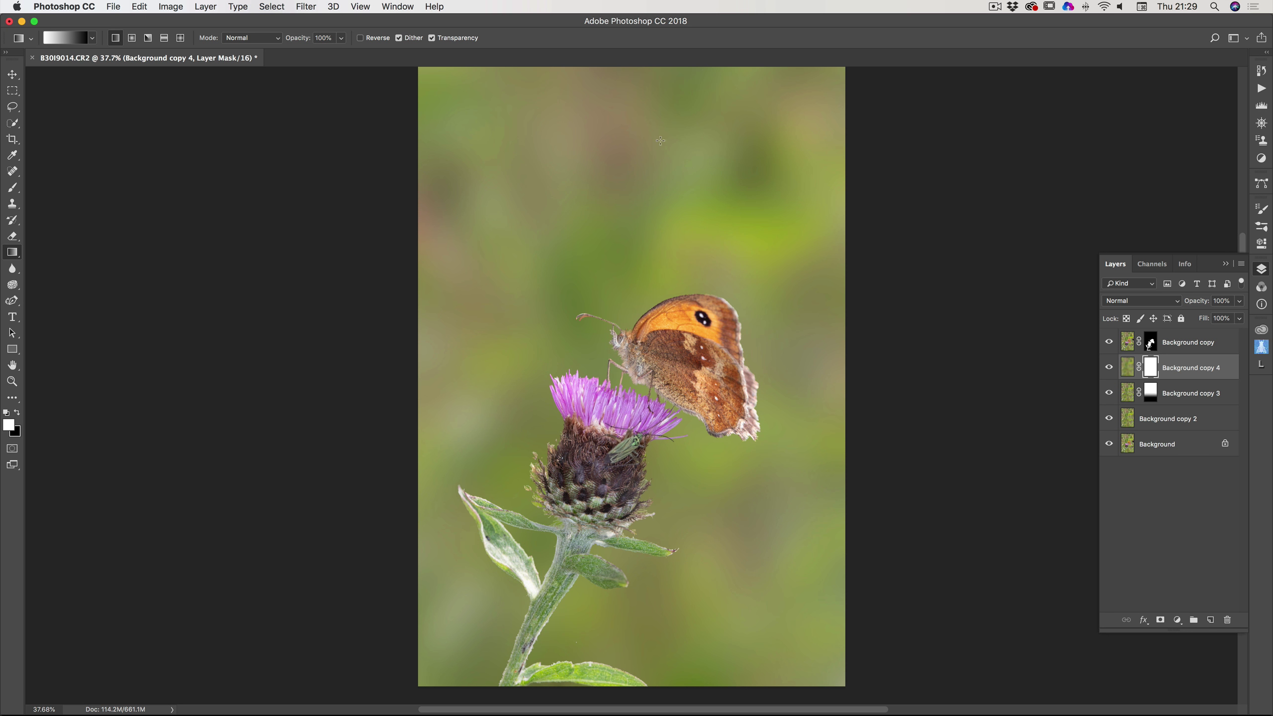
{"action": "left_click_drag", "start_coordinate": [660, 141], "coordinate": [662, 422]}
{"action": "left_click_drag", "start_coordinate": [686, 164], "coordinate": [678, 525]}
{"action": "left_click_drag", "start_coordinate": [676, 279], "coordinate": [680, 600]}
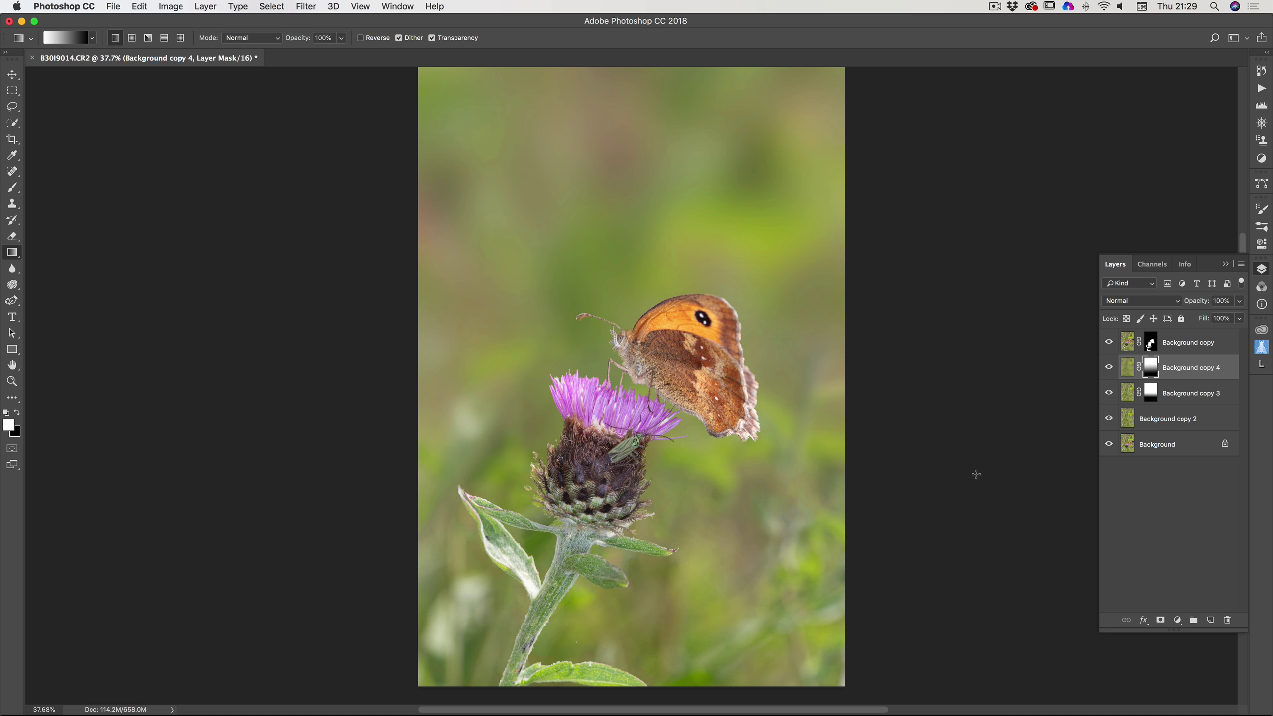
- Compare Background copy 4 on and off, target its pixels, and collapse the Layers panel
{"action": "left_click", "coordinate": [1109, 367]}
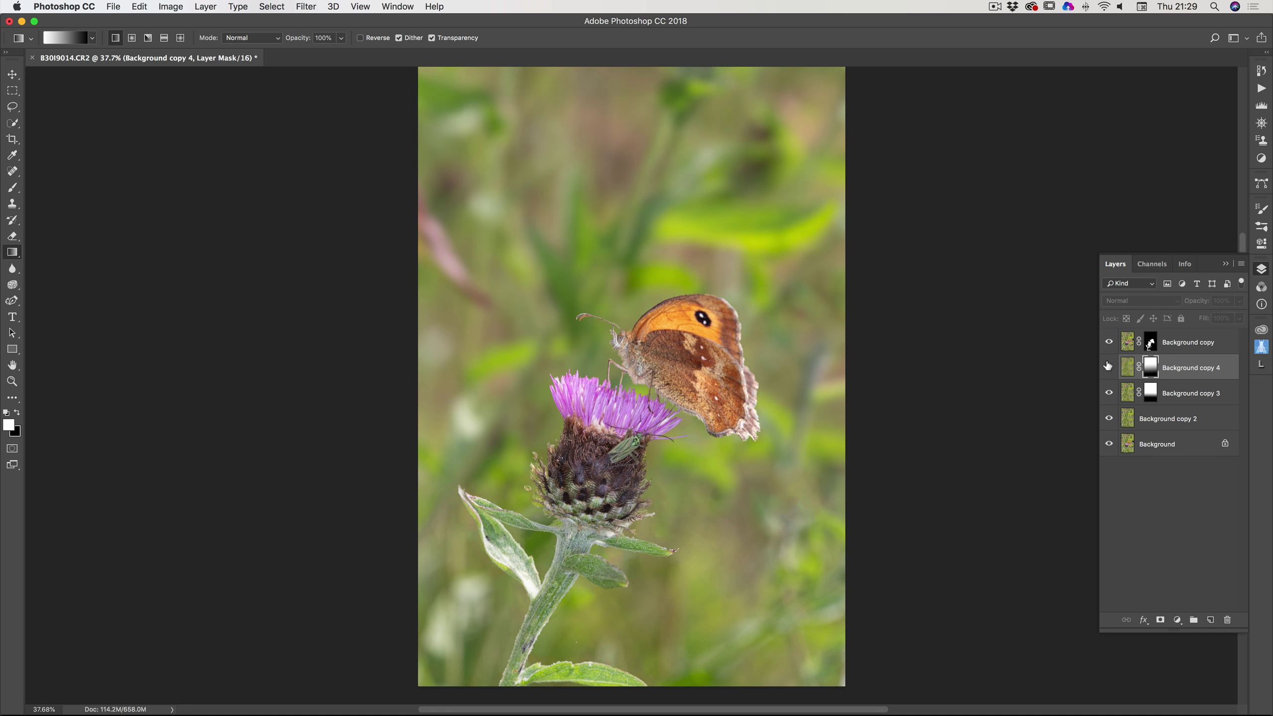
{"action": "left_click", "coordinate": [1108, 367]}
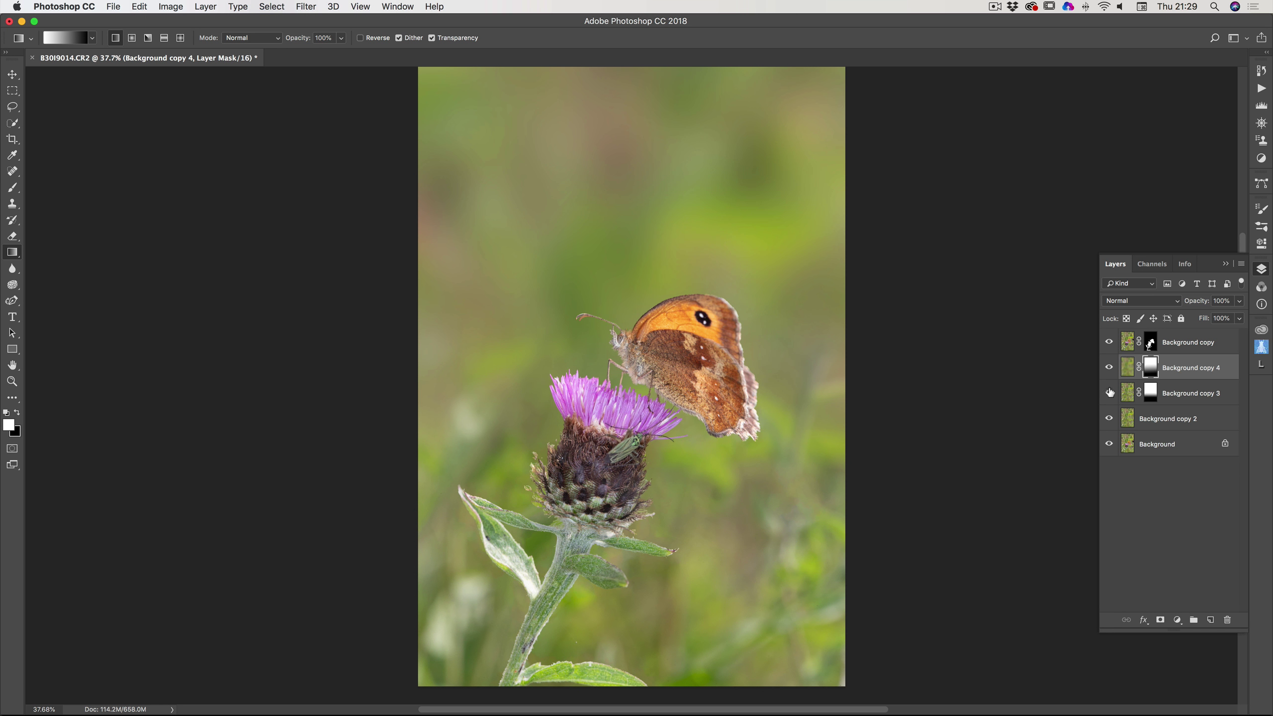
{"action": "key", "text": "super+2"}
{"action": "left_click", "coordinate": [1224, 265]}
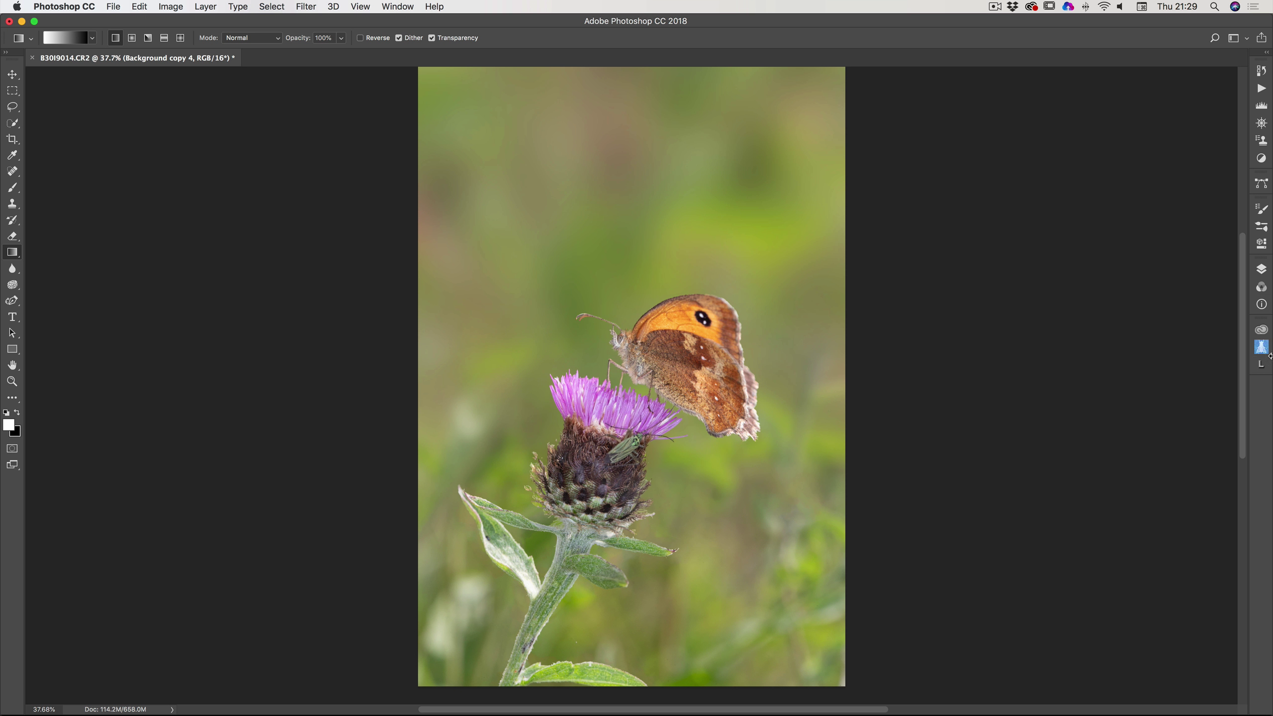
- Select the butterfly layer Background copy and shift it slightly right with the Move tool
{"action": "left_click", "coordinate": [1262, 269]}
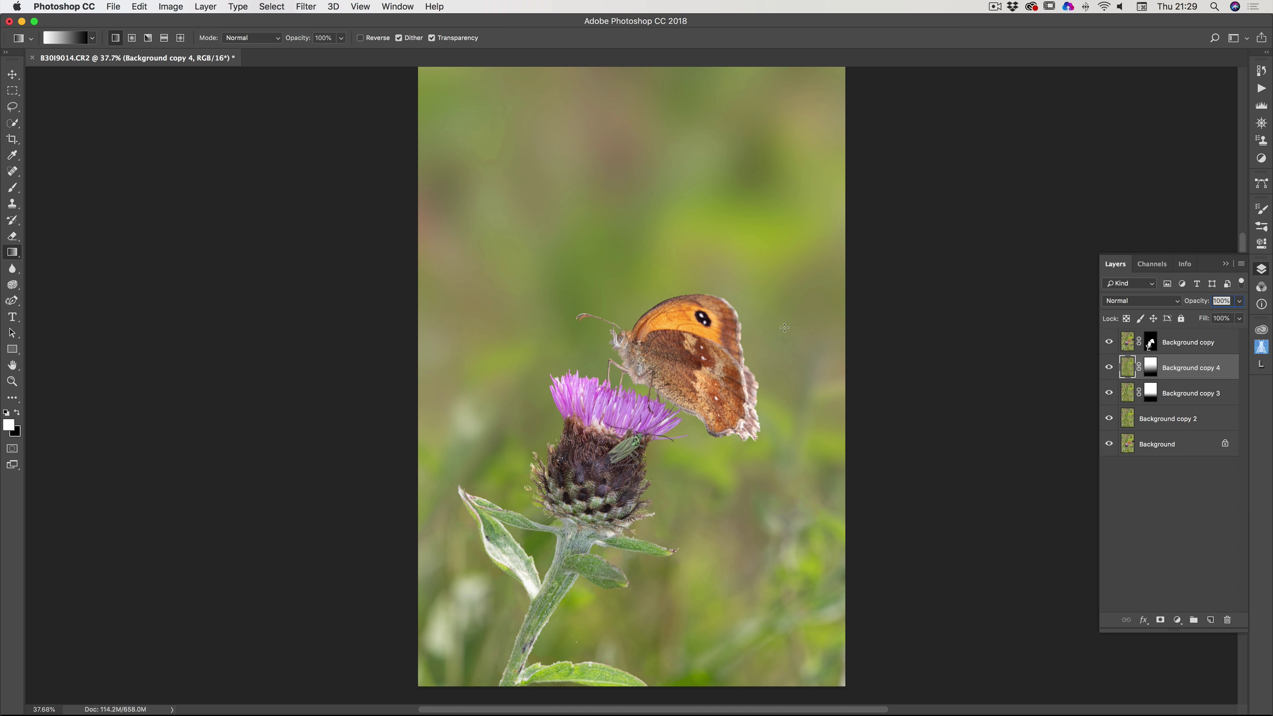
{"action": "left_click", "coordinate": [1128, 342]}
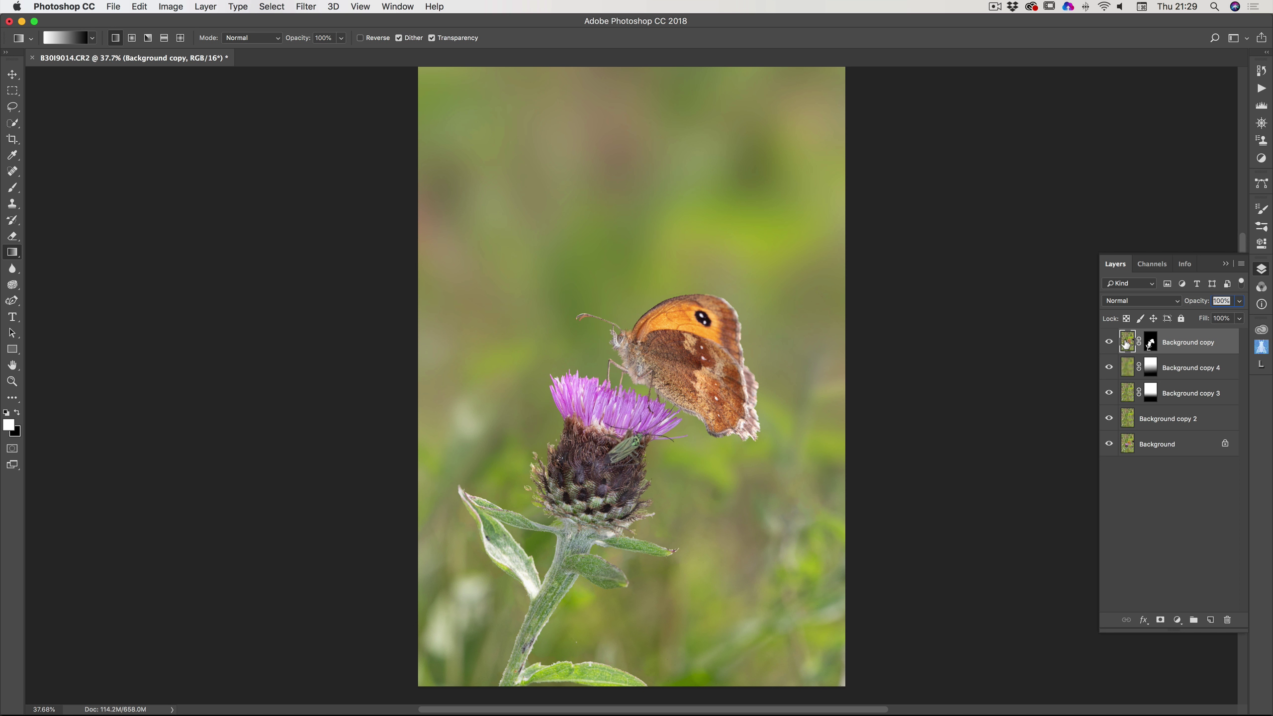
{"action": "left_click", "coordinate": [14, 75]}
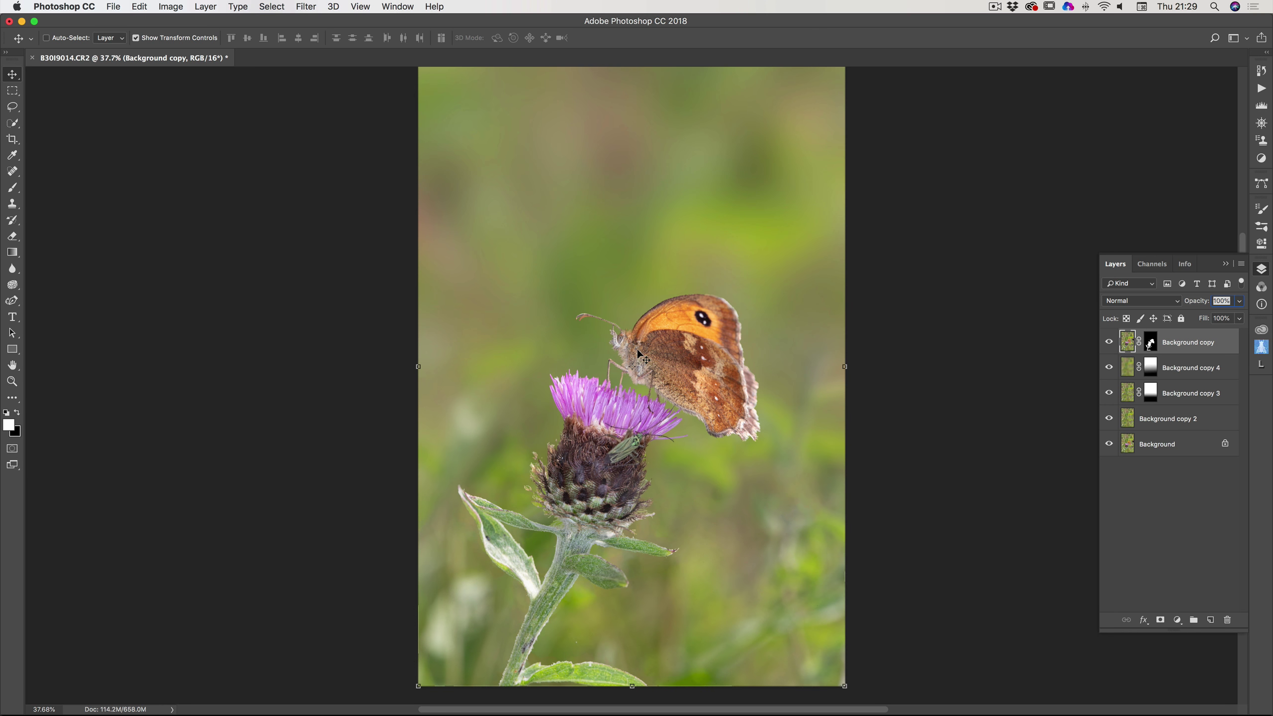
{"action": "mouse_move", "coordinate": [672, 360]}
{"action": "left_mouse_down"}
{"action": "mouse_move", "coordinate": [708, 362]}
{"action": "mouse_move", "coordinate": [652, 363]}
{"action": "mouse_move", "coordinate": [718, 363]}
{"action": "mouse_move", "coordinate": [693, 367]}
{"action": "left_mouse_up"}
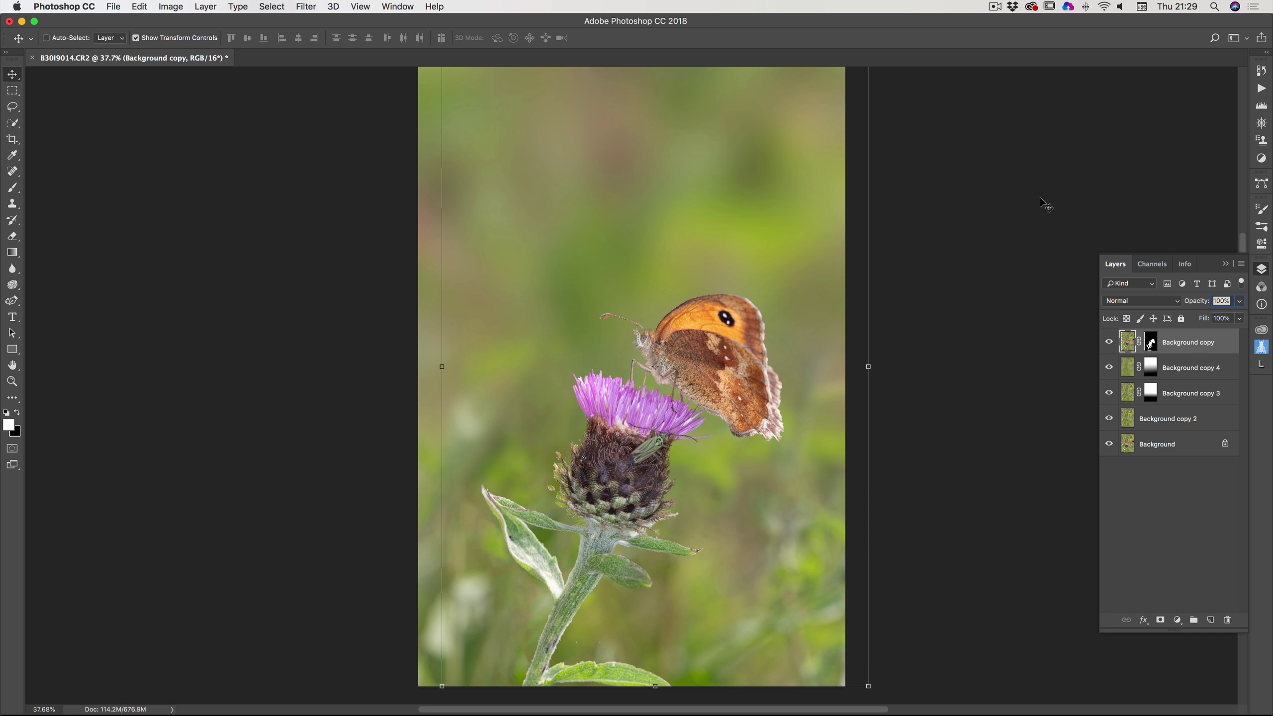
{"action": "mouse_move", "coordinate": [706, 358]}
{"action": "left_mouse_down"}
{"action": "mouse_move", "coordinate": [664, 366]}
{"action": "mouse_move", "coordinate": [723, 358]}
{"action": "left_mouse_up"}
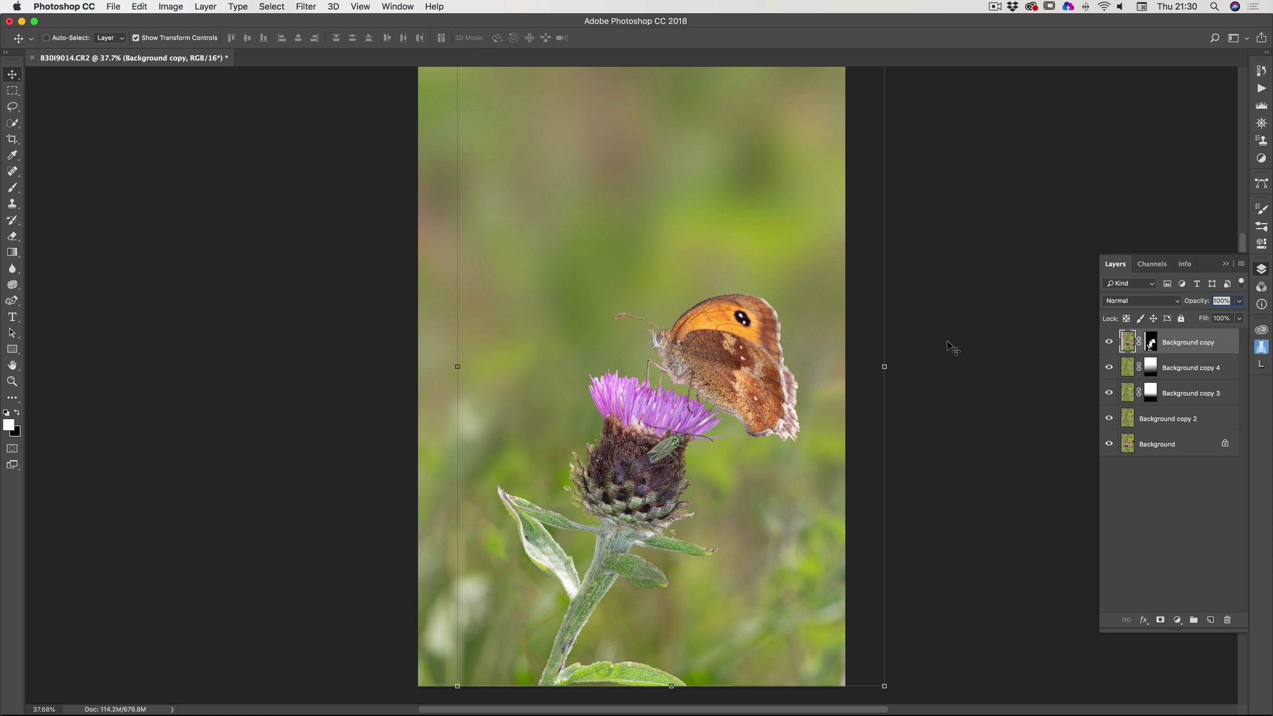
- Enlarge the butterfly layer, commit the transform, and flatten the image into one Background layer
{"action": "scroll", "coordinate": [947, 341], "scroll_direction": "up", "scroll_amount": 4}
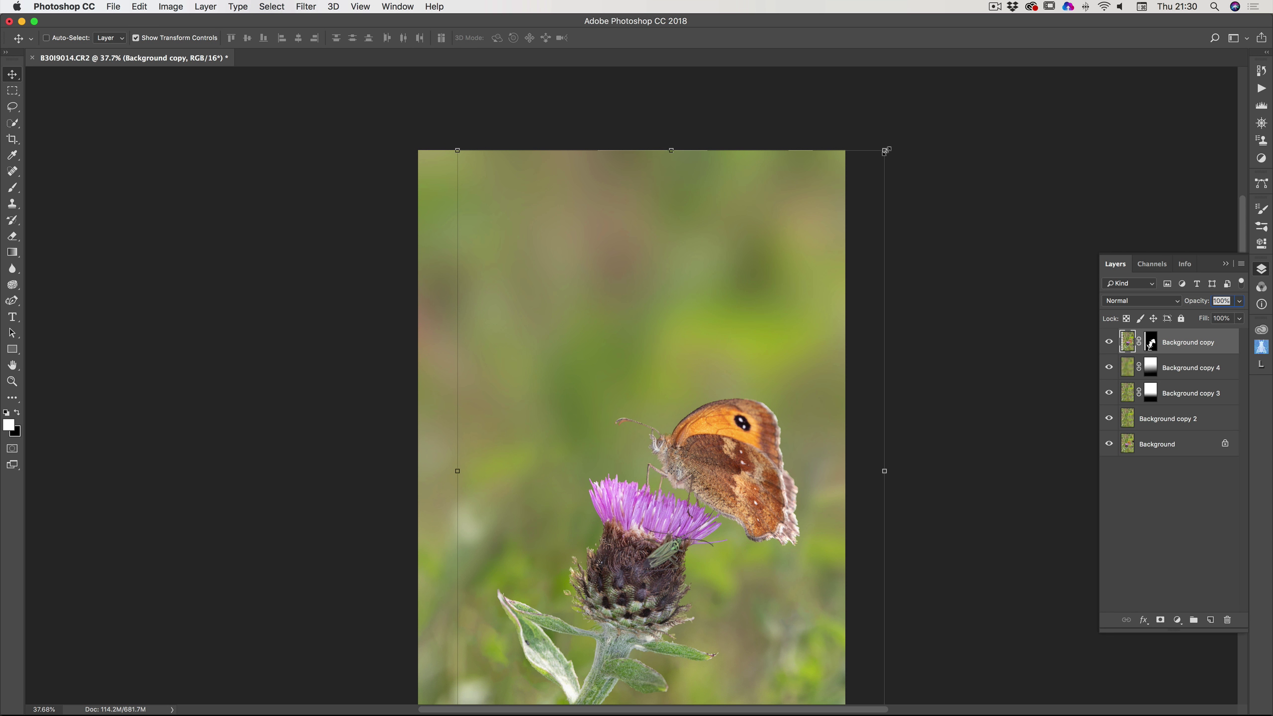
{"action": "left_click_drag", "start_coordinate": [886, 151], "coordinate": [945, 93]}
{"action": "left_click_drag", "start_coordinate": [700, 431], "coordinate": [670, 431]}
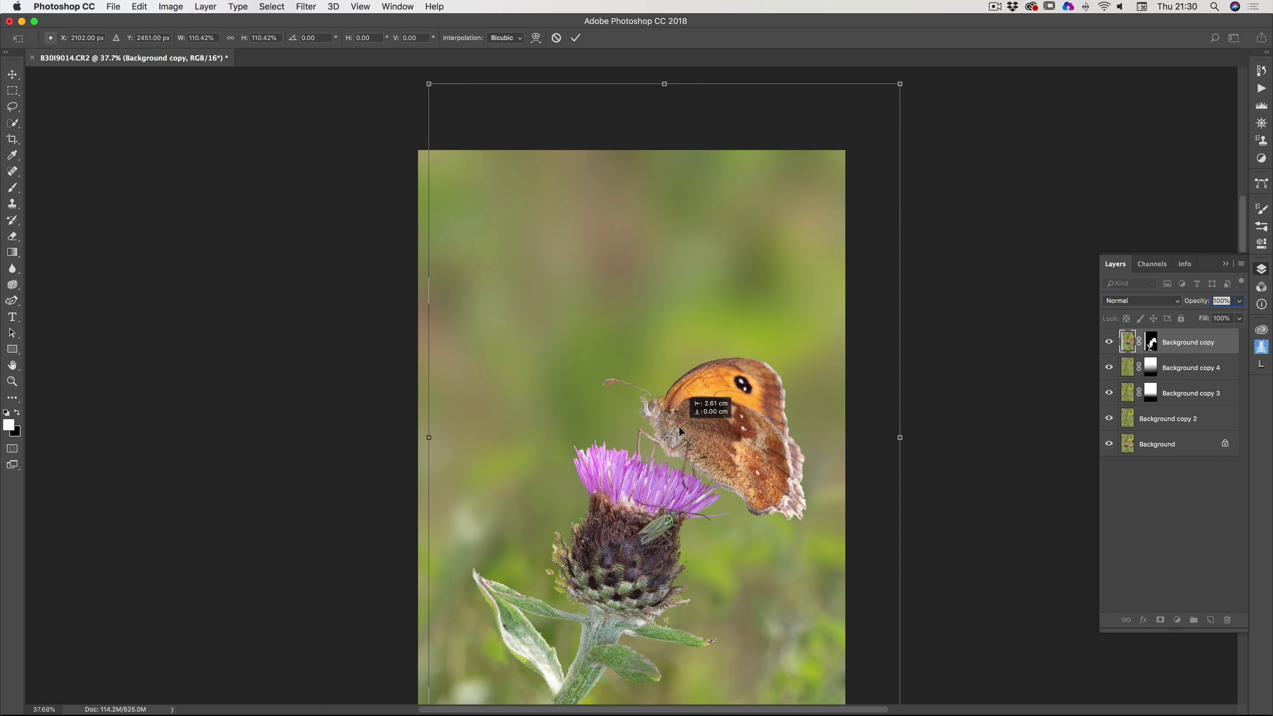
{"action": "scroll", "coordinate": [720, 411], "scroll_direction": "down", "scroll_amount": 5}
{"action": "scroll", "coordinate": [720, 410], "scroll_direction": "down", "scroll_amount": 4}
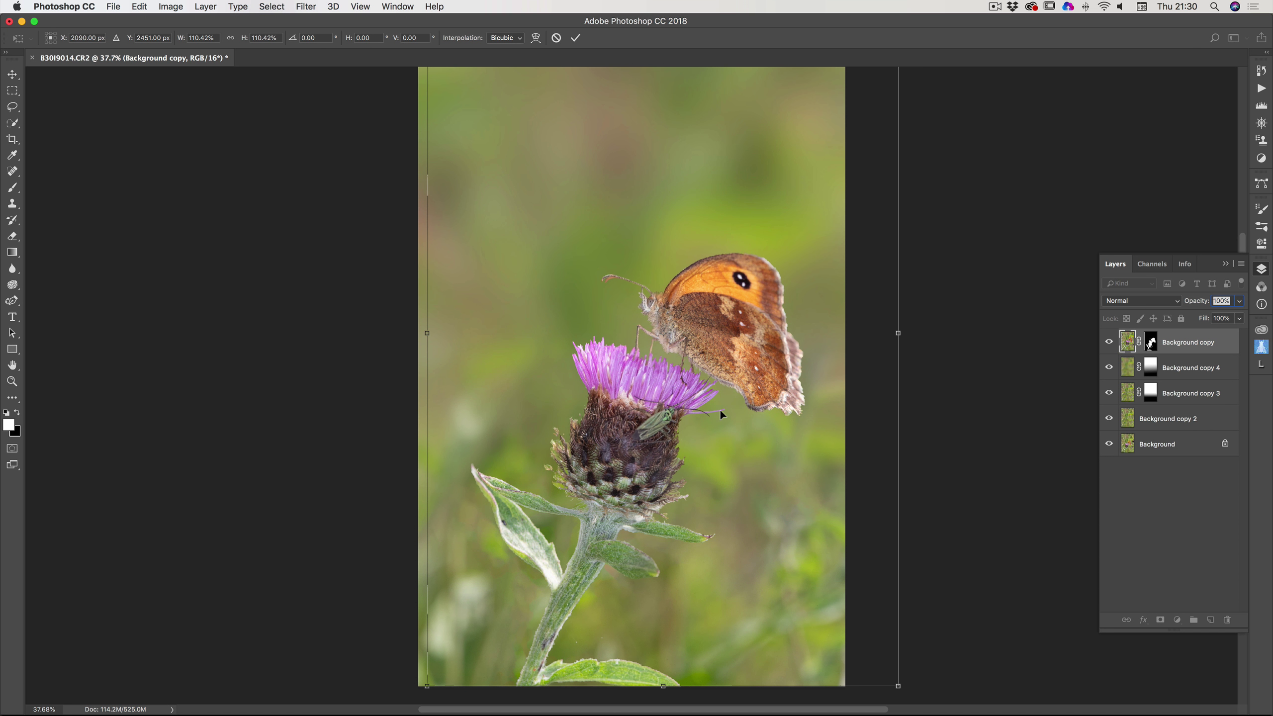
{"action": "key", "text": "Return"}
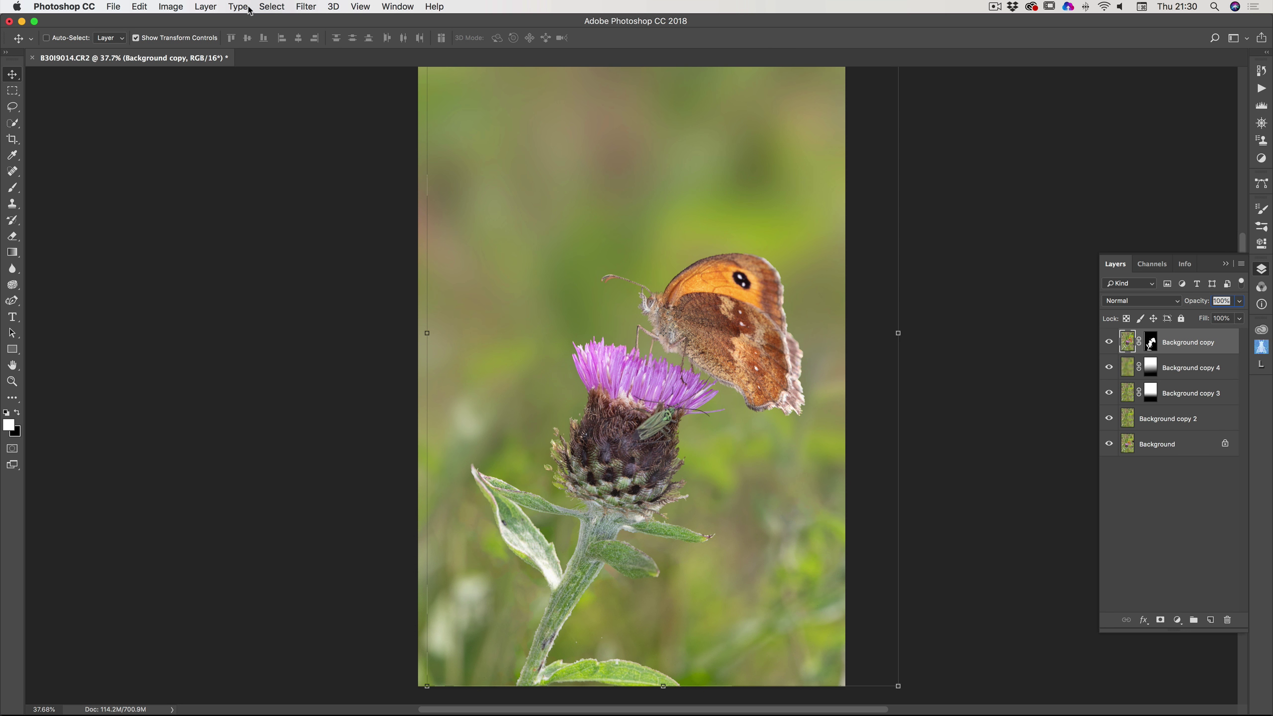
{"action": "left_click", "coordinate": [206, 6]}
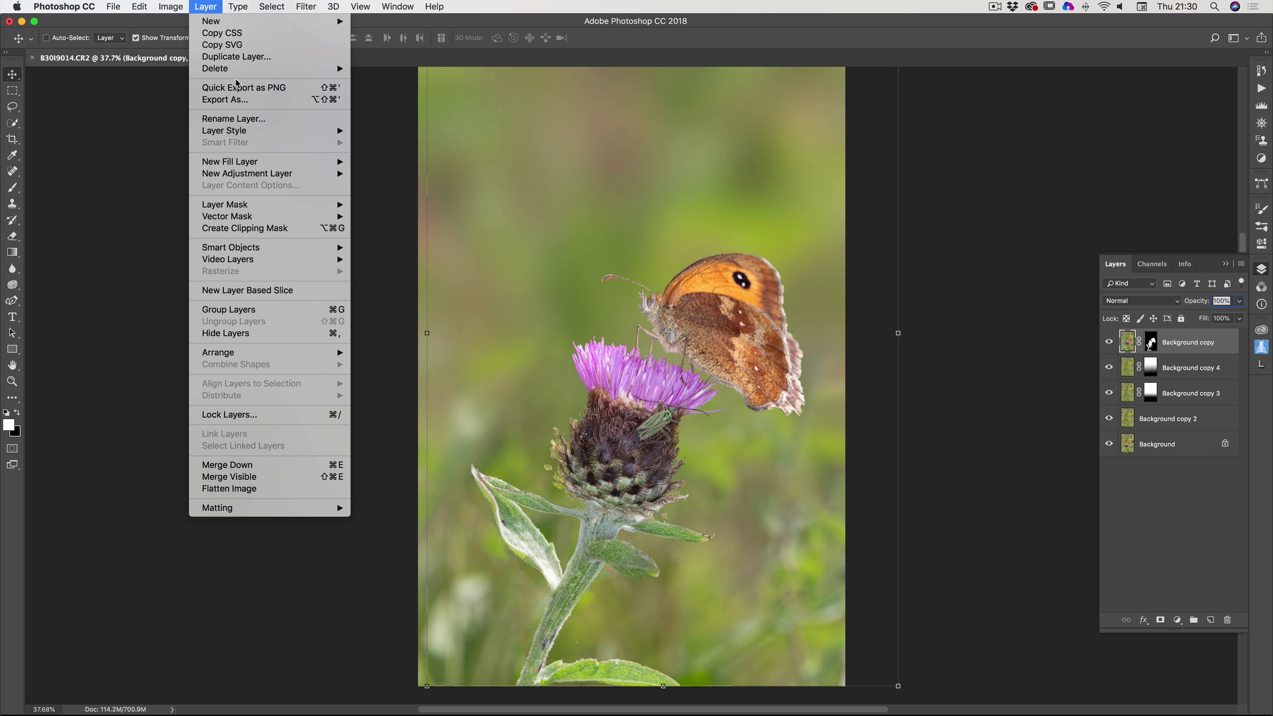
{"action": "left_click", "coordinate": [224, 489]}
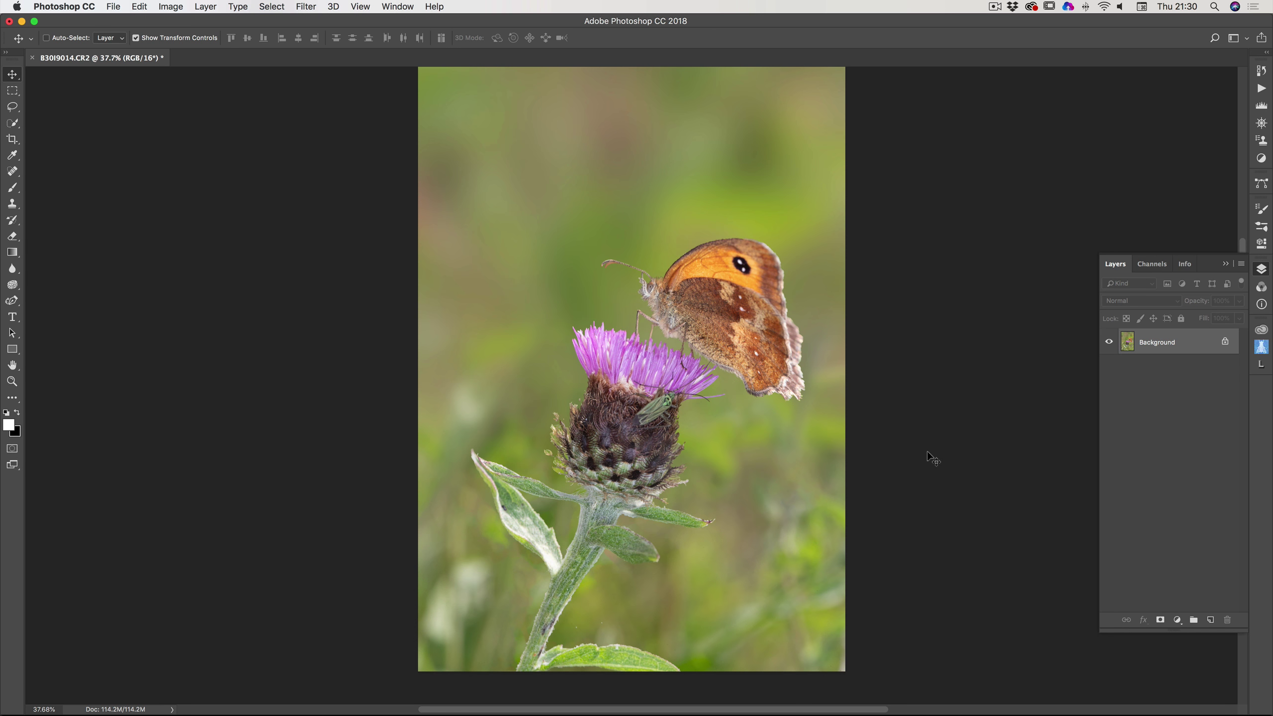